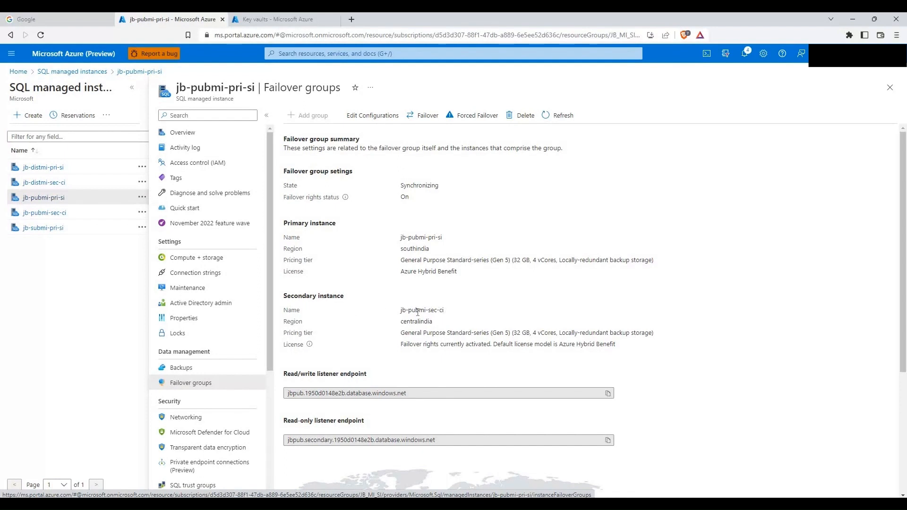
Step: Review jb-distmi-pri-si's failover group with secondary jb-distmi-sec-ci, then return to the SSMS remote desktop
{"action": "left_click", "coordinate": [40, 170]}
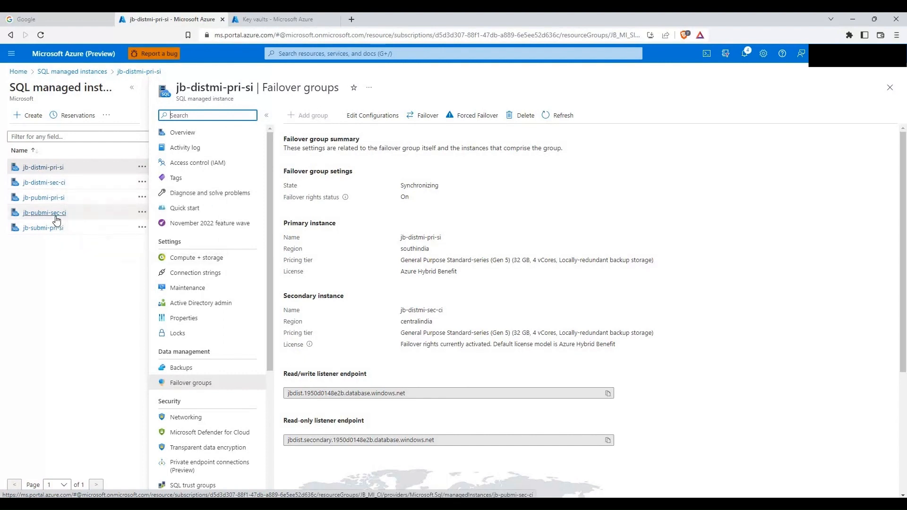
{"action": "mouse_move", "coordinate": [56, 219]}
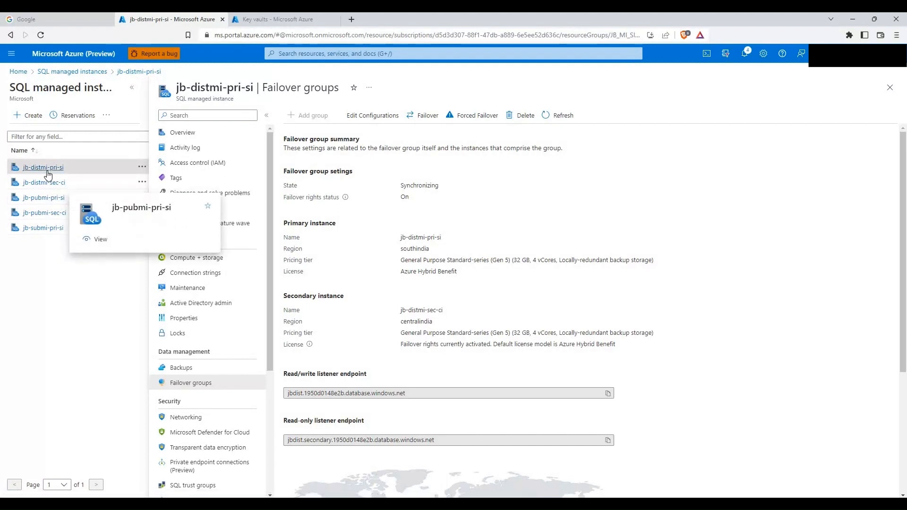
{"action": "mouse_move", "coordinate": [48, 174]}
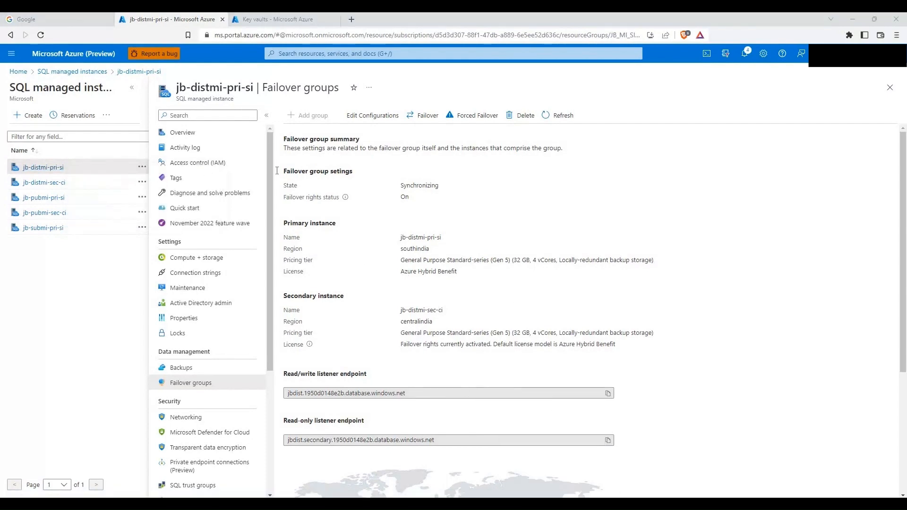
{"action": "key", "text": "alt+Tab"}
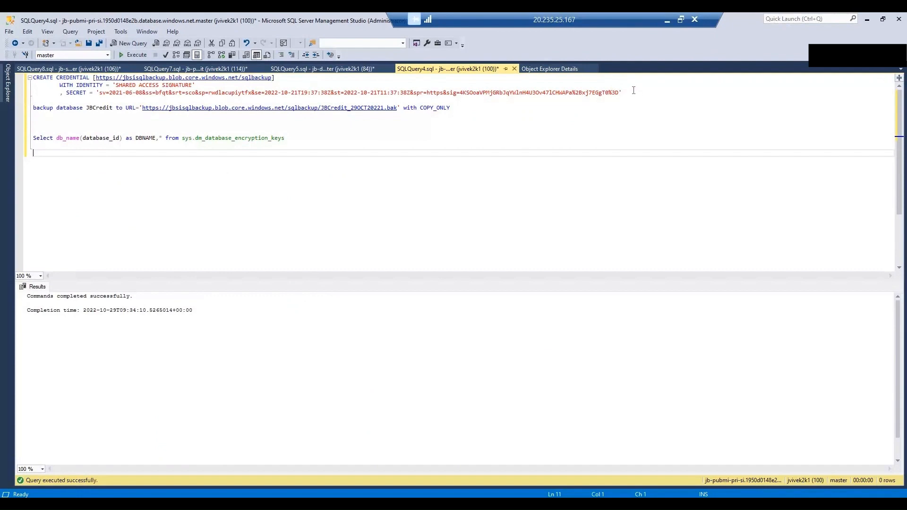
Step: Review the credential and BACKUP DATABASE statements, then select the jb-pubmi-pri-si server in Object Explorer
{"action": "left_click_drag", "start_coordinate": [638, 93], "coordinate": [29, 77]}
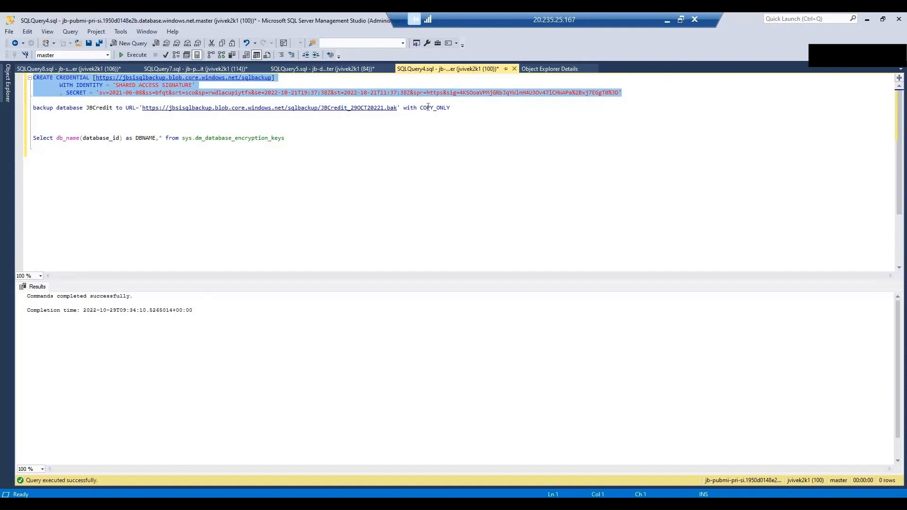
{"action": "left_click_drag", "start_coordinate": [450, 107], "coordinate": [390, 102]}
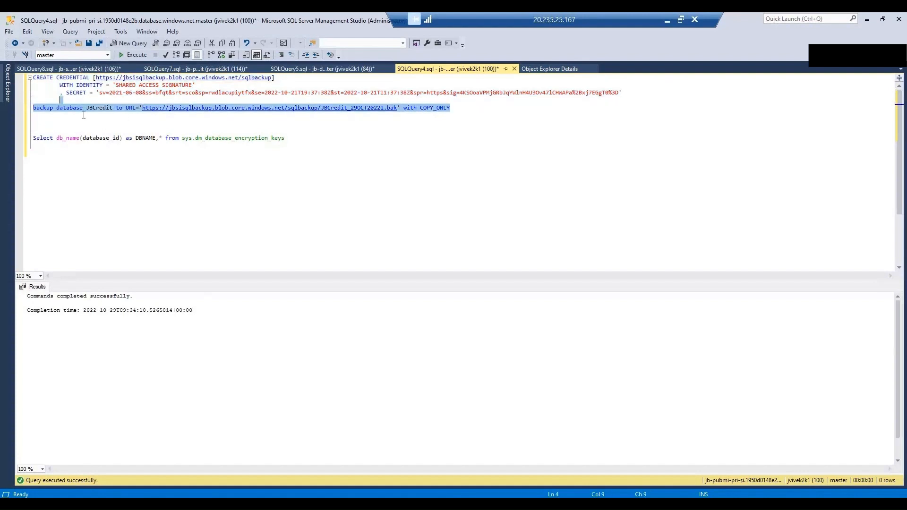
{"action": "left_click", "coordinate": [7, 92]}
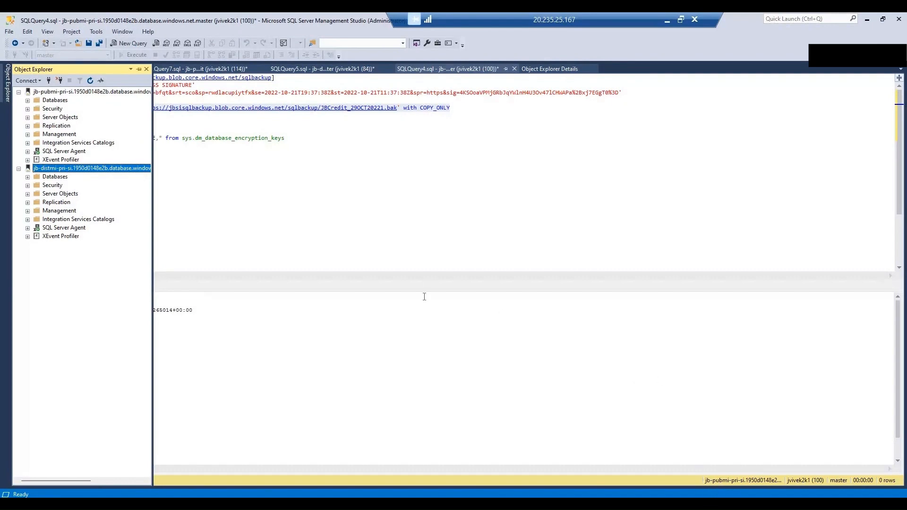
{"action": "left_click", "coordinate": [59, 92]}
{"action": "key", "text": "Left"}
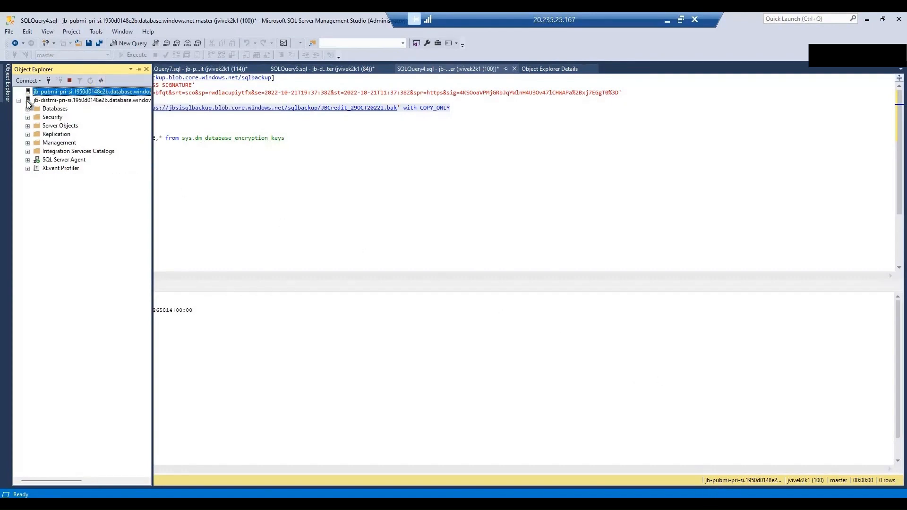
{"action": "key", "text": "Right"}
Step: Expand Databases > JBCredit > Tables and open a new query against JBCredit
{"action": "left_click", "coordinate": [27, 100]}
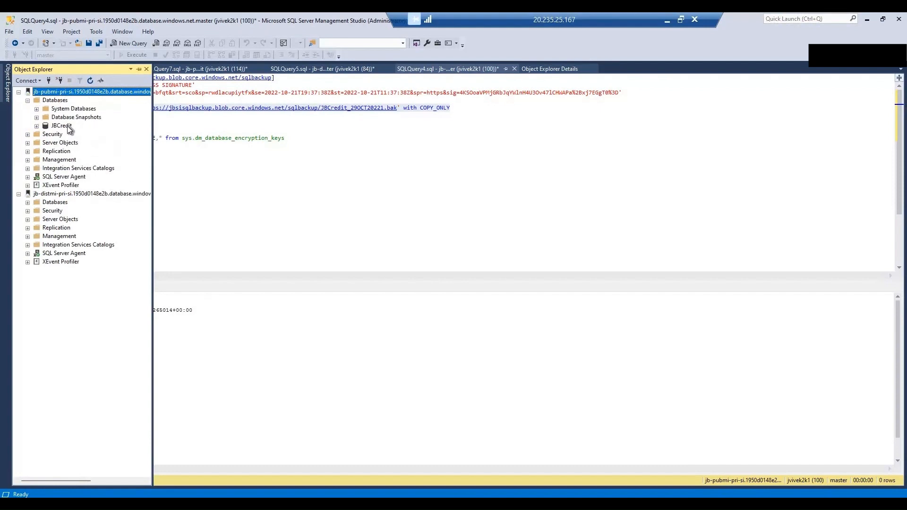
{"action": "left_click", "coordinate": [37, 126]}
{"action": "left_click", "coordinate": [46, 142]}
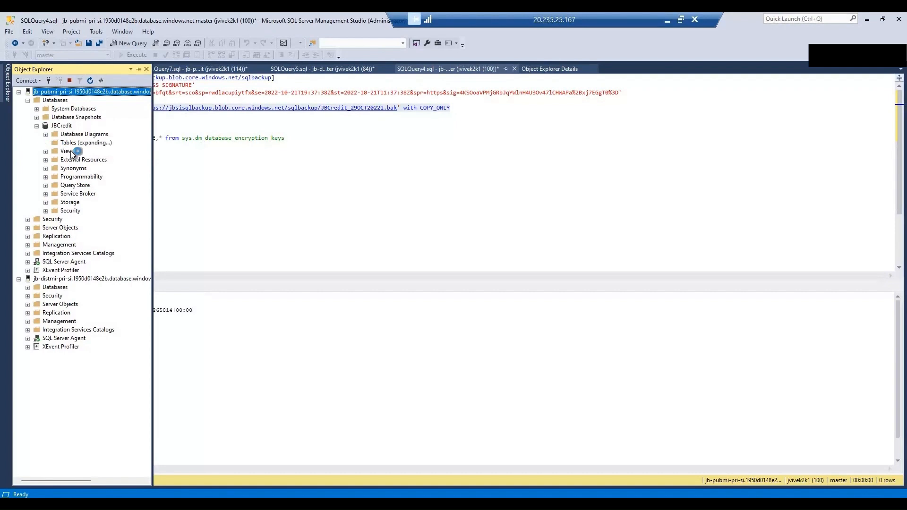
{"action": "left_click", "coordinate": [61, 126]}
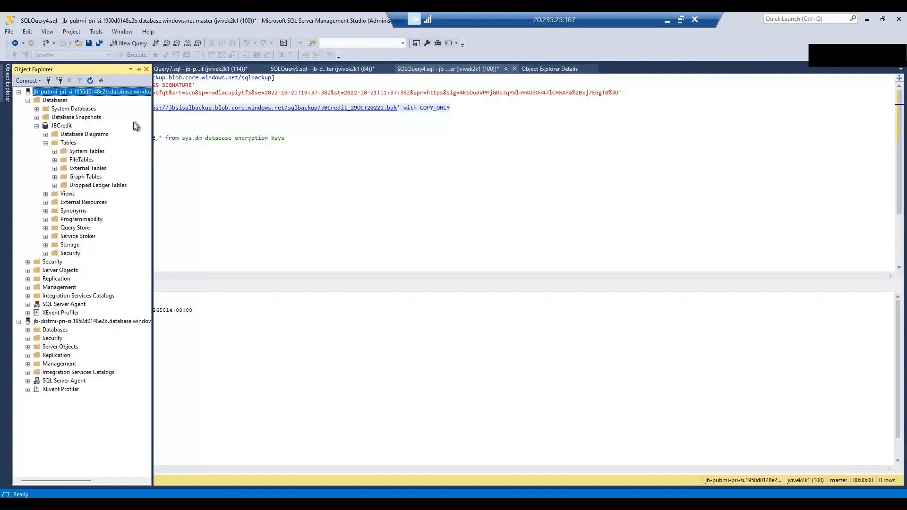
{"action": "left_click", "coordinate": [128, 43]}
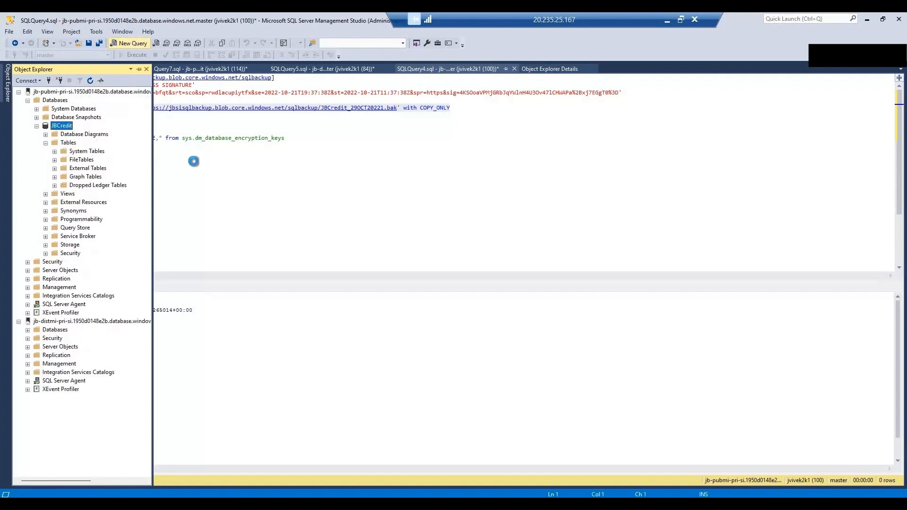
Step: Create table1 with an identity primary key col1 and a varchar(25) col2
{"action": "type", "text": "create"}
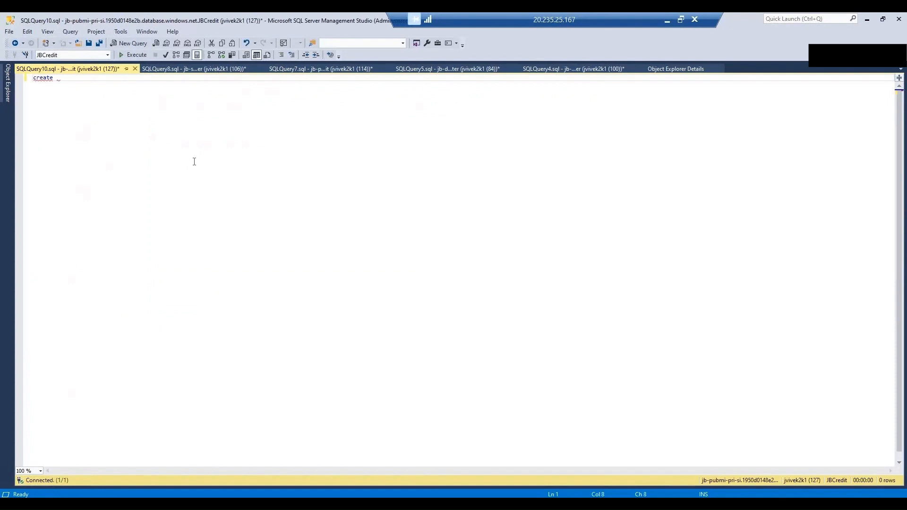
{"action": "type", "text": " table table1(col1 int primary key identity"}
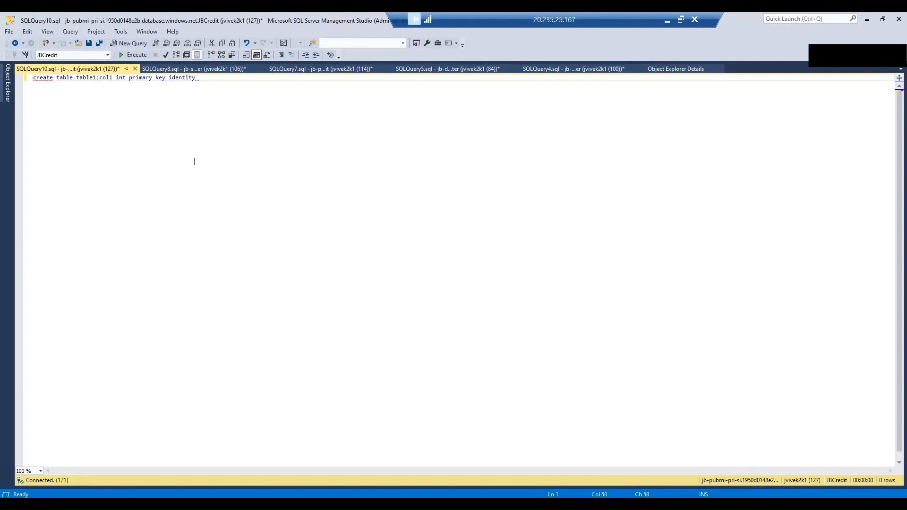
{"action": "type", "text": "(1,1),col2 varchar(25))"}
{"action": "key", "text": "F5"}
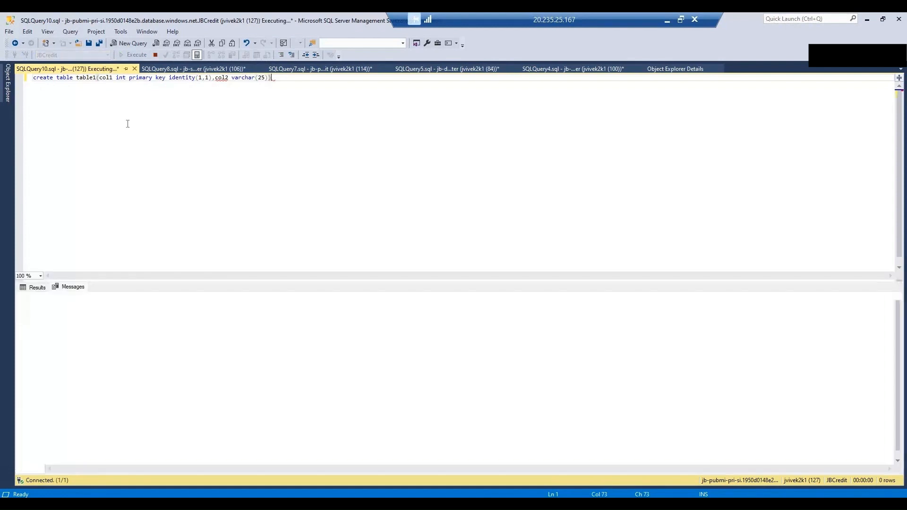
{"action": "key", "text": "Return"}
{"action": "key", "text": "Return"}
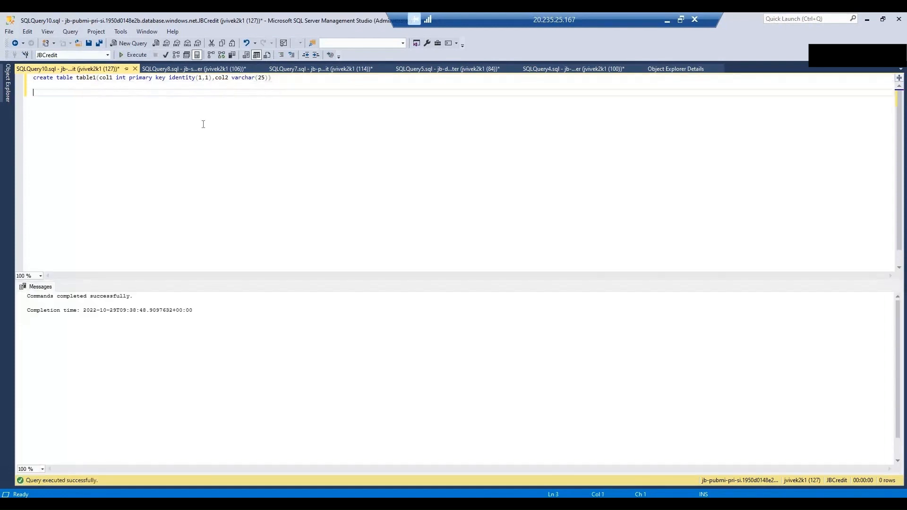
Step: Insert 100 rows of 'test' into table1 using GO 100
{"action": "type", "text": "insert ino"}
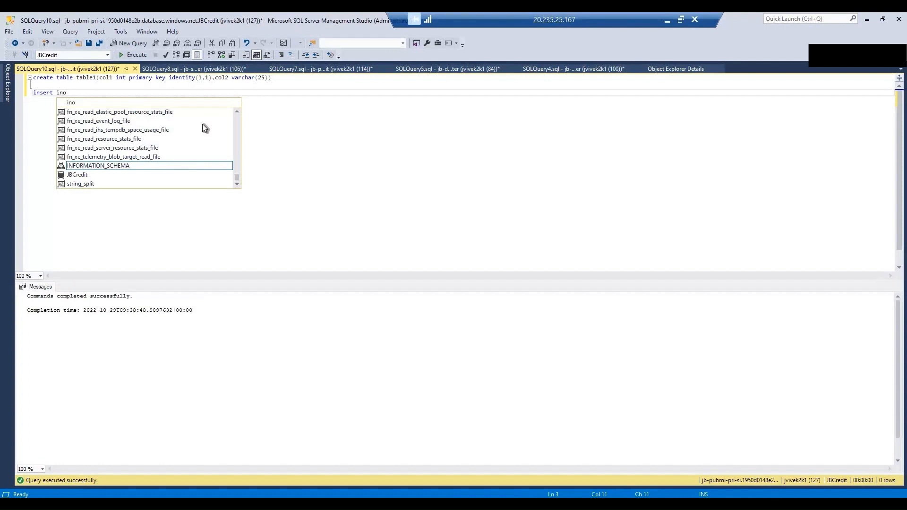
{"action": "key", "text": "BackSpace"}
{"action": "type", "text": "to tabl"}
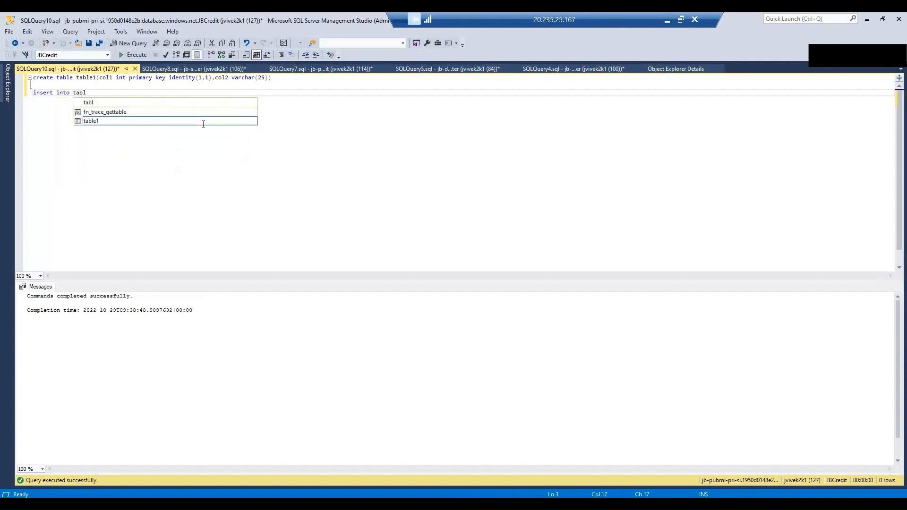
{"action": "type", "text": "e1("}
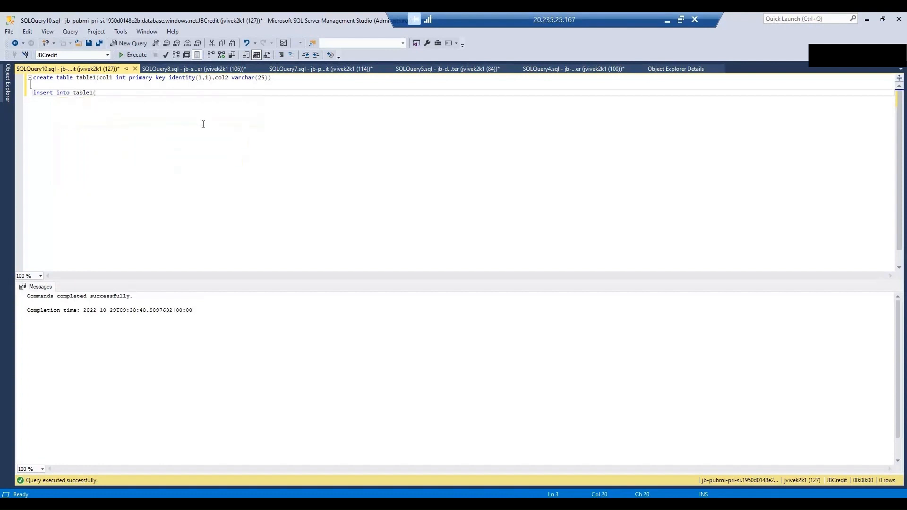
{"action": "type", "text": "'"}
{"action": "type", "text": "')"}
{"action": "key", "text": "Left"}
{"action": "key", "text": "Left"}
{"action": "type", "text": "test"}
{"action": "key", "text": "Left"}
{"action": "key", "text": "Left"}
{"action": "type", "text": "values"}
{"action": "key", "text": "Return"}
{"action": "type", "text": "go 100"}
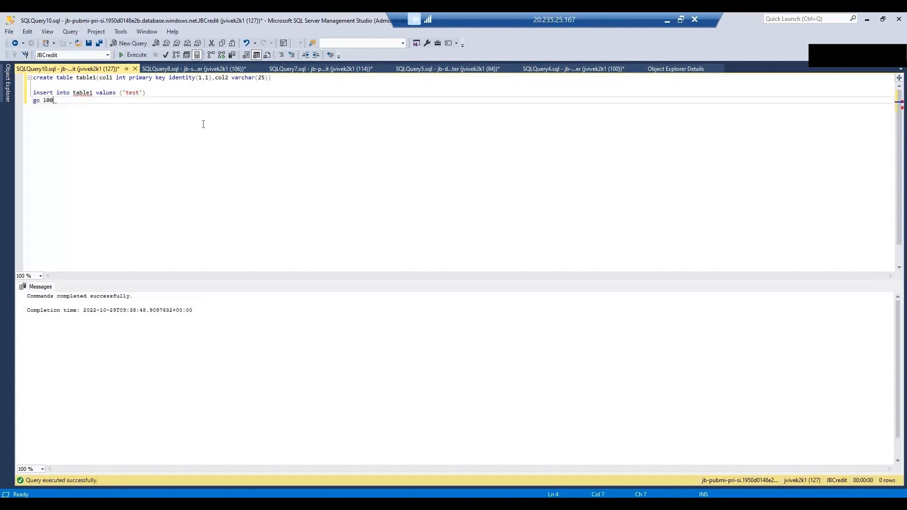
{"action": "key", "text": "shift+Up"}
{"action": "key", "text": "shift+Up"}
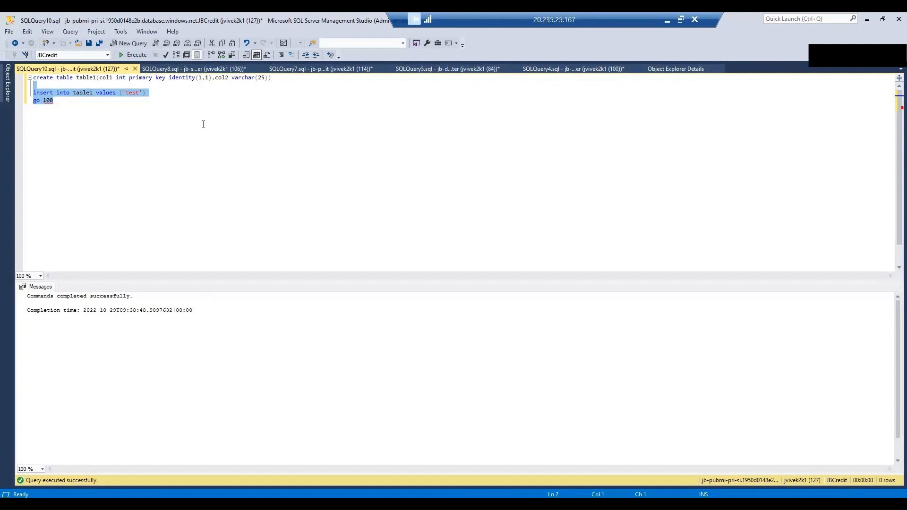
{"action": "key", "text": "F5"}
Step: Run a CHECKPOINT on JBCredit
{"action": "key", "text": "ctrl+End"}
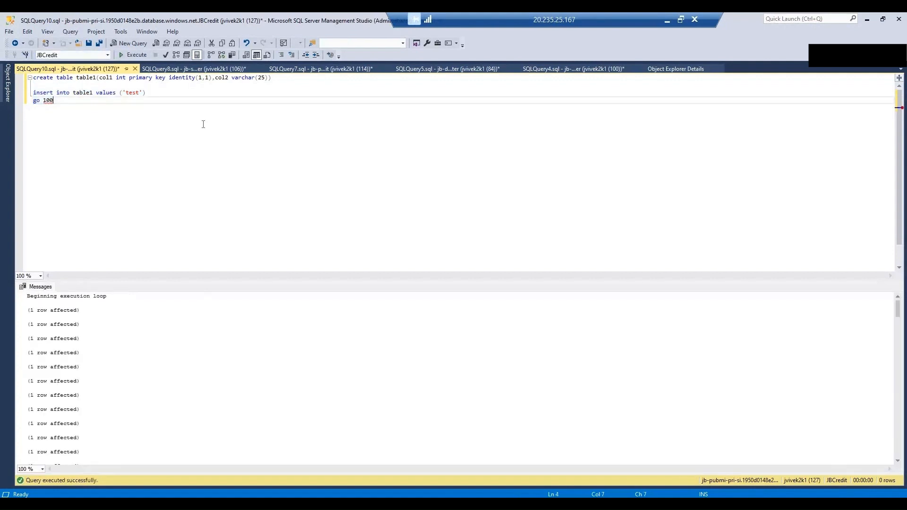
{"action": "key", "text": "Return"}
{"action": "key", "text": "Return"}
{"action": "type", "text": "checkpoint"}
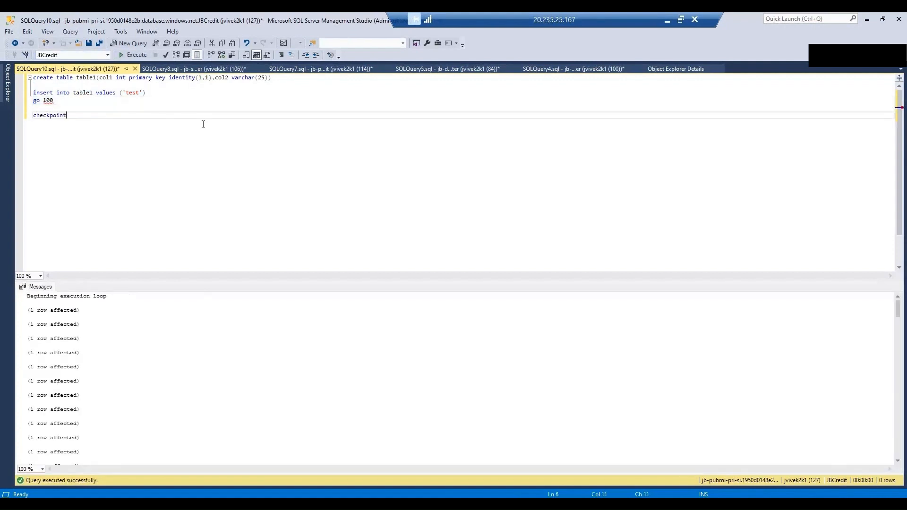
{"action": "key", "text": "shift+Home"}
{"action": "key", "text": "F5"}
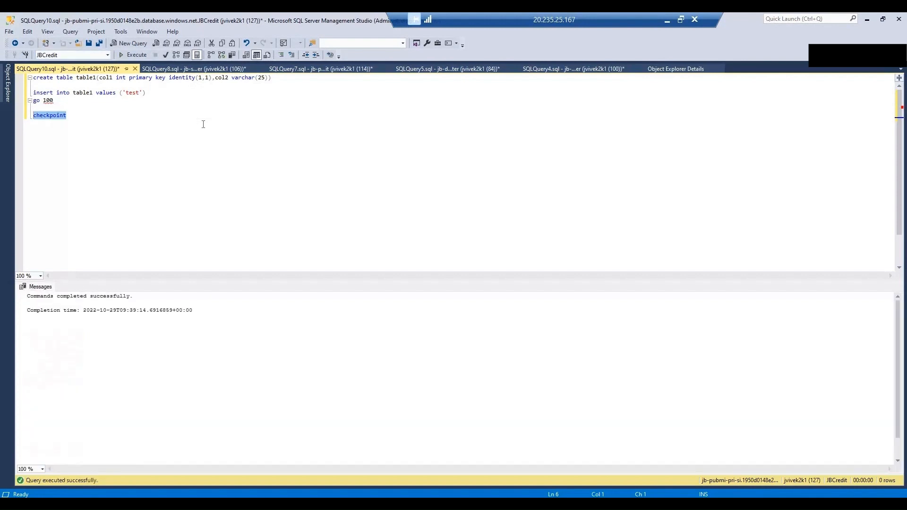
Step: In the backup script, rename the backup file in the URL to JBCredit_29OCT2022.bak
{"action": "left_click", "coordinate": [219, 69]}
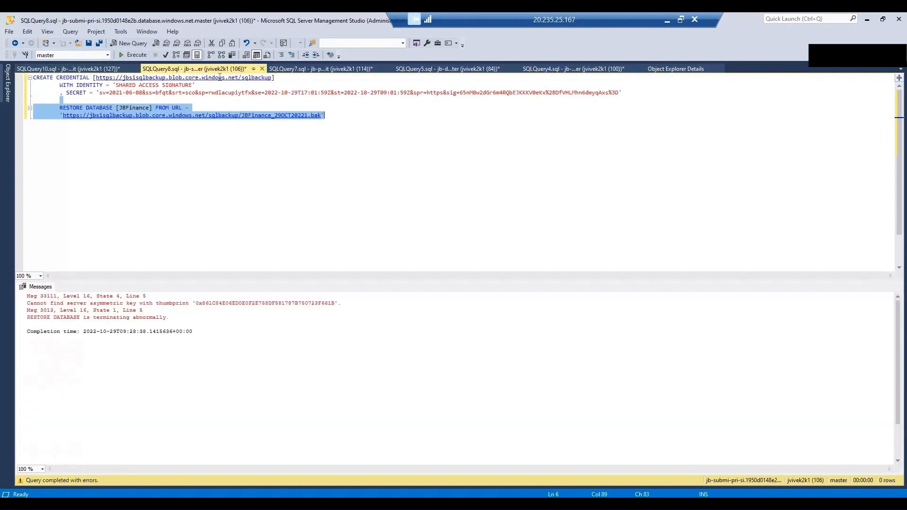
{"action": "left_click", "coordinate": [557, 70]}
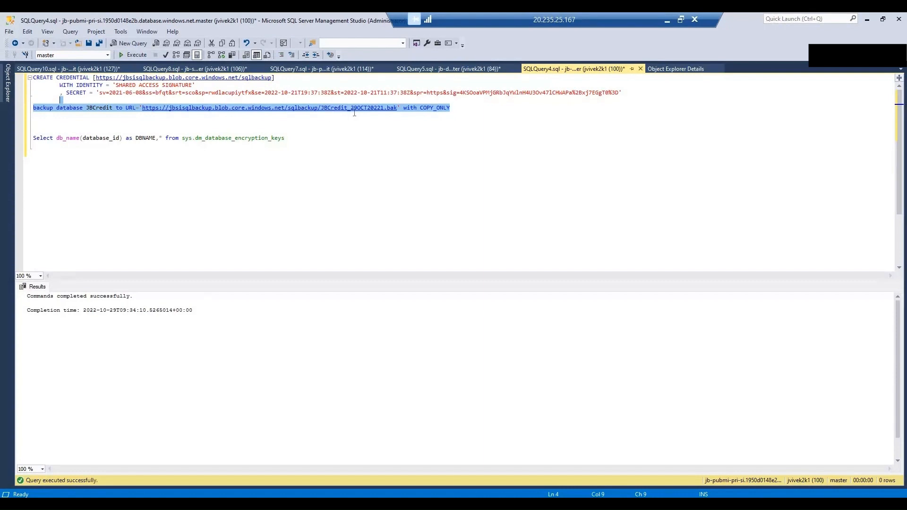
{"action": "left_click", "coordinate": [383, 109]}
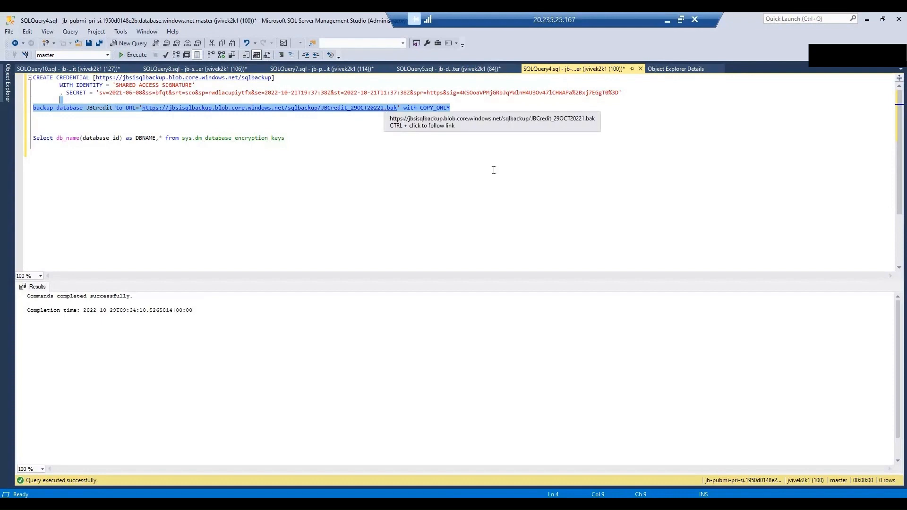
{"action": "key", "text": "Delete"}
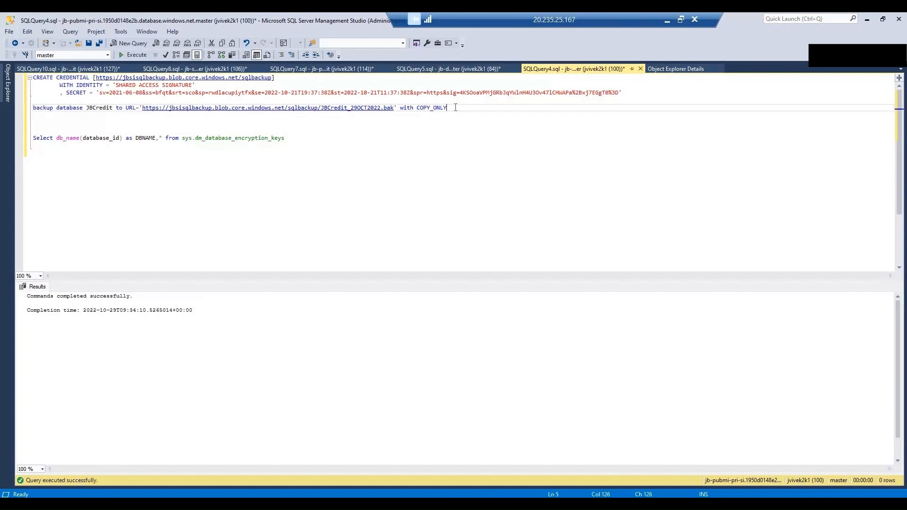
Step: Run the COPY_ONLY backup, which fails on service-managed TDE, then select the encryption keys query
{"action": "key", "text": "shift+Home"}
{"action": "key", "text": "F5"}
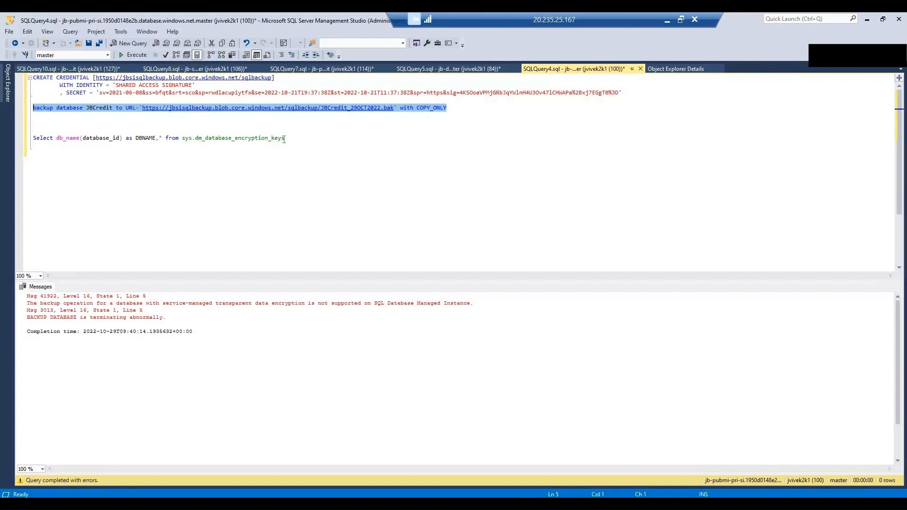
{"action": "left_click", "coordinate": [323, 138]}
{"action": "key", "text": "shift+Up"}
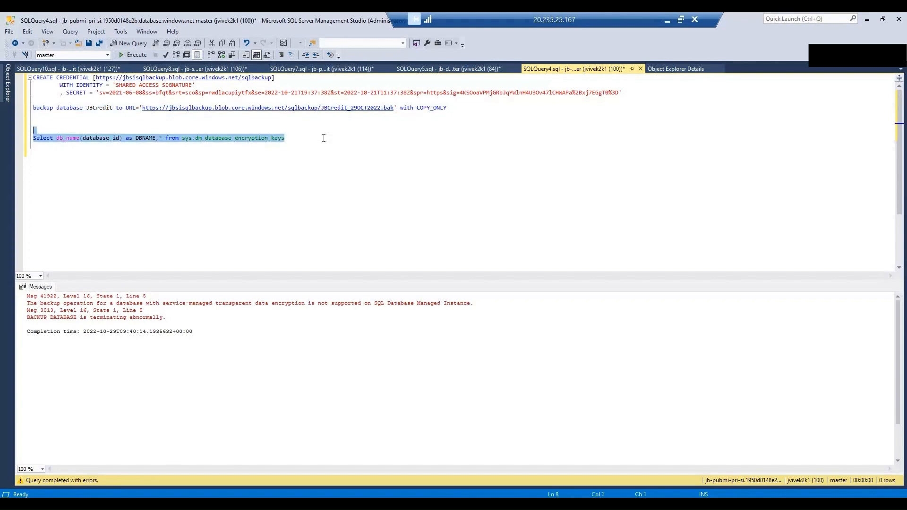
Step: List encrypted databases and confirm in the docs that encryption_state 3 means Encrypted
{"action": "key", "text": "F5"}
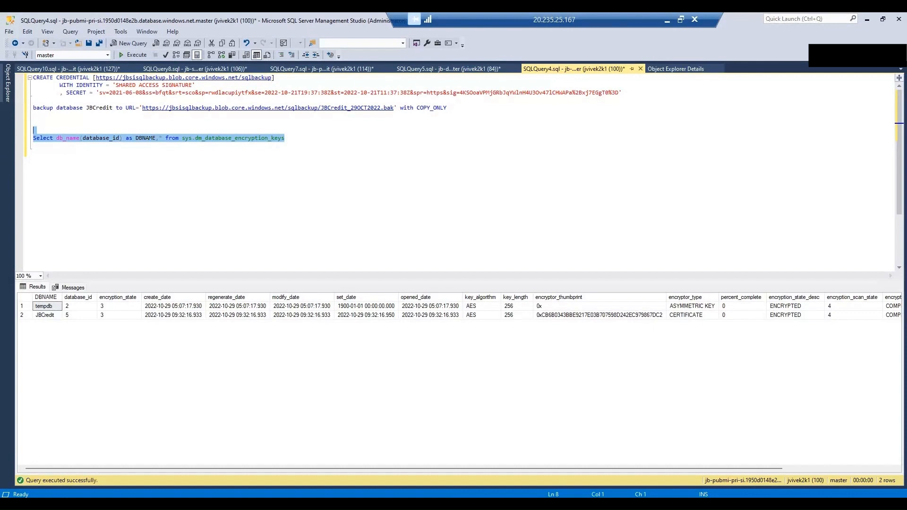
{"action": "key", "text": "alt+Tab"}
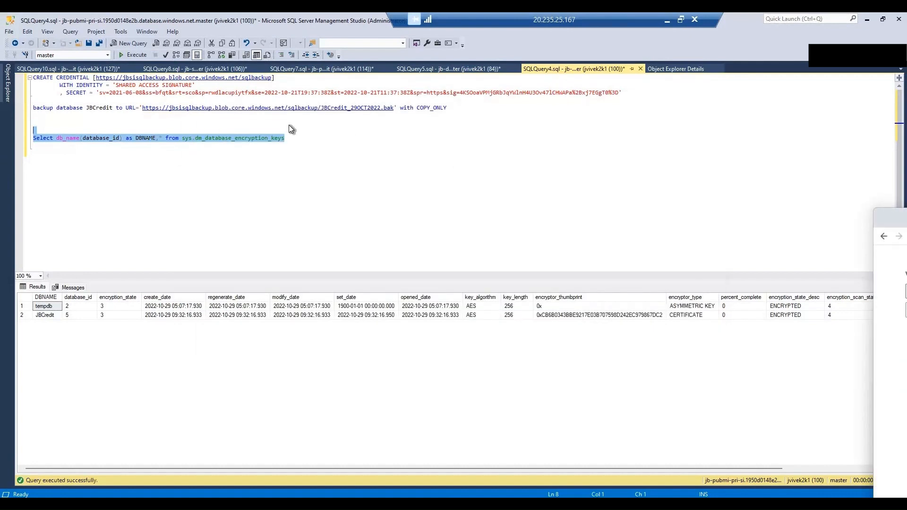
{"action": "left_click_drag", "start_coordinate": [899, 221], "coordinate": [364, 136]}
{"action": "double_click", "coordinate": [367, 138]}
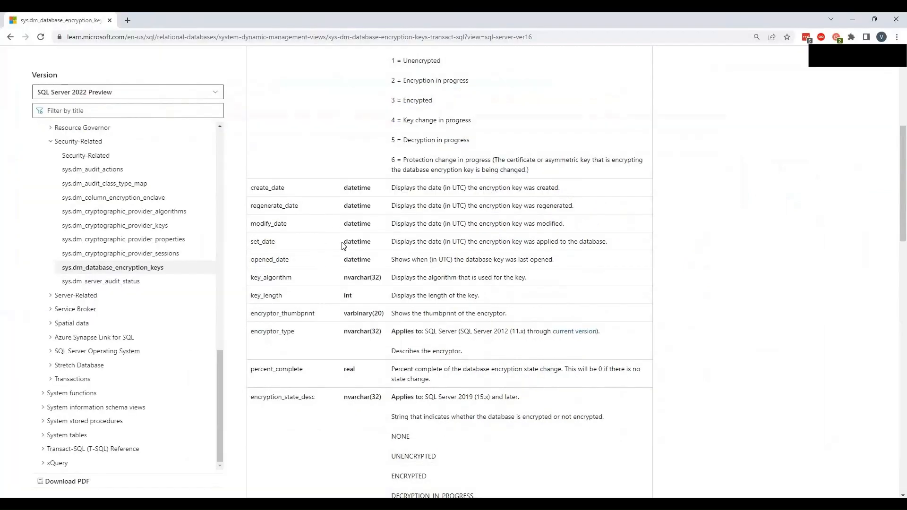
{"action": "scroll", "coordinate": [378, 243], "scroll_direction": "up", "scroll_amount": 3}
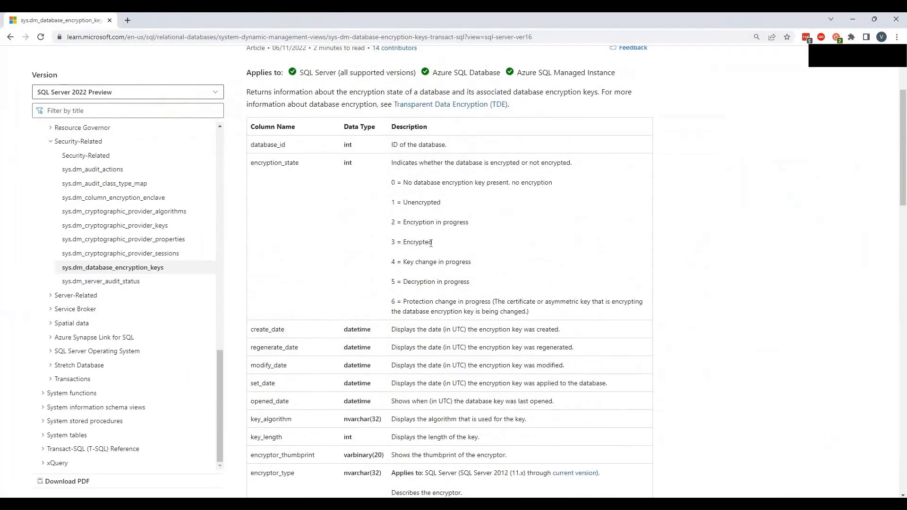
{"action": "left_click_drag", "start_coordinate": [391, 242], "coordinate": [433, 243]}
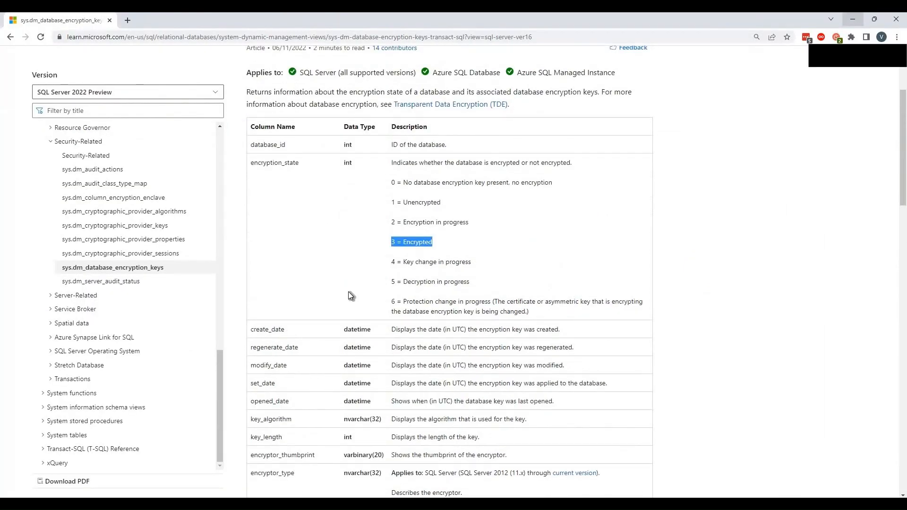
{"action": "left_click", "coordinate": [853, 19]}
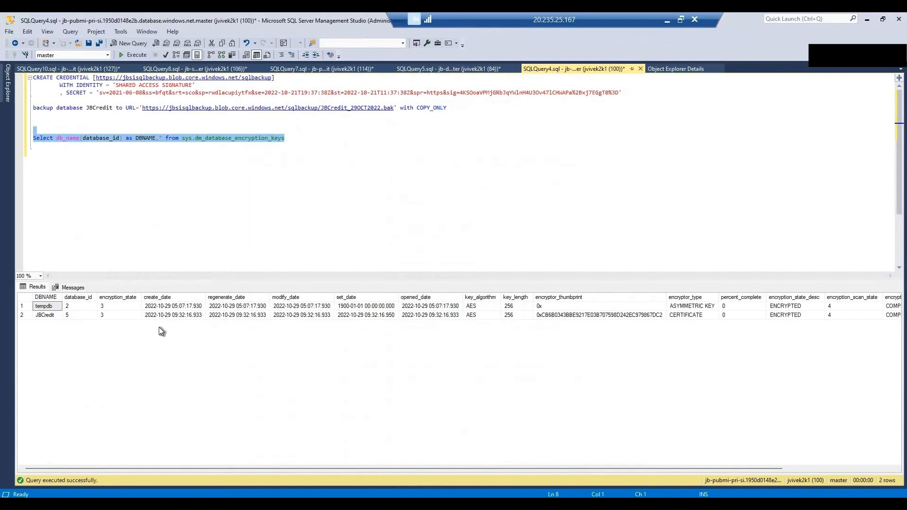
Step: Add JBCredit's encryptor thumbprint as a comment and rerun the backup, failing with Msg 41922
{"action": "left_click", "coordinate": [588, 314]}
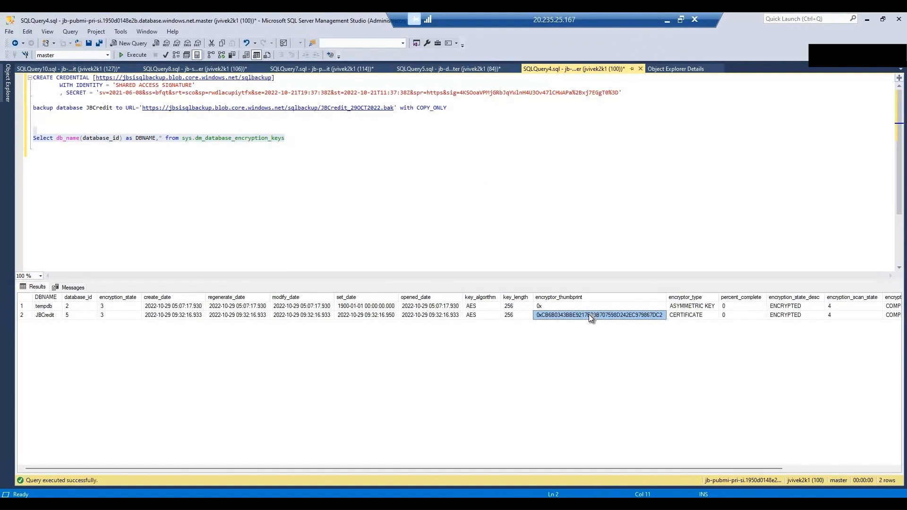
{"action": "left_click", "coordinate": [362, 140]}
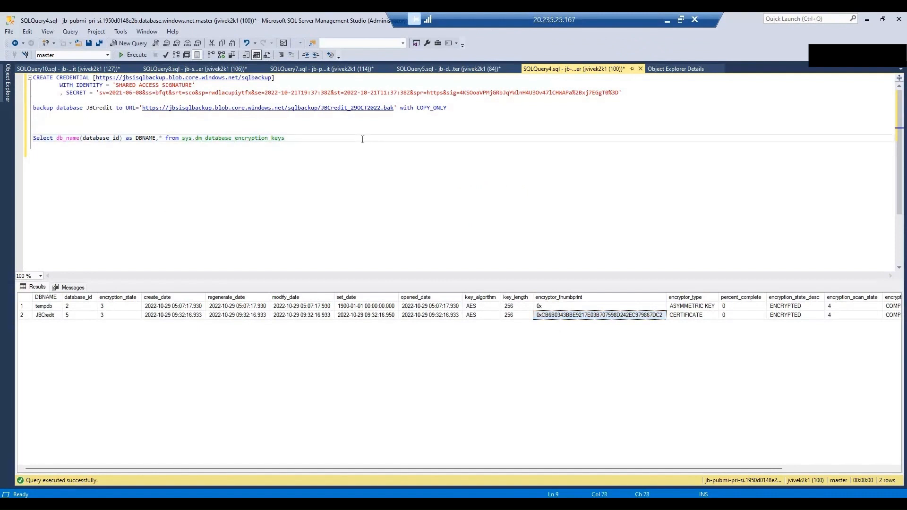
{"action": "type", "text": "--"}
{"action": "type", "text": "0xCB6B0343BBE9217E03B707598D242EC979867DC2"}
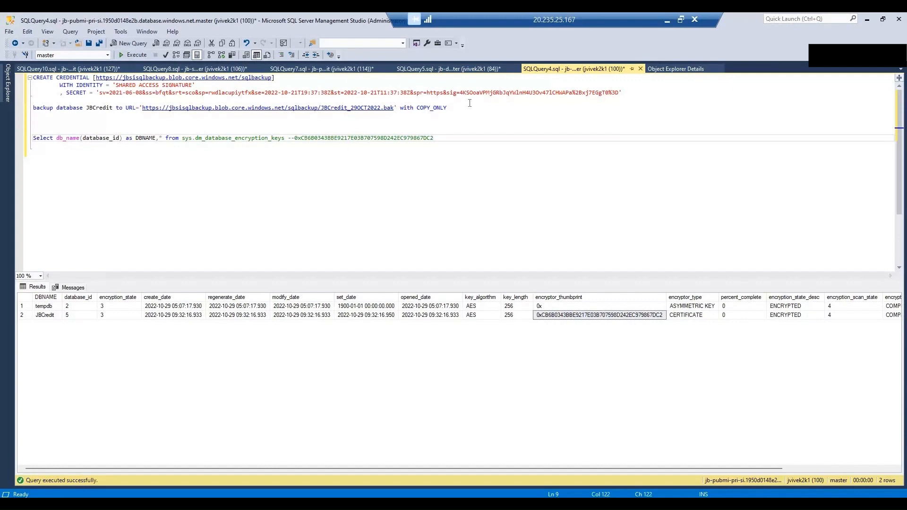
{"action": "left_click_drag", "start_coordinate": [461, 109], "coordinate": [60, 100]}
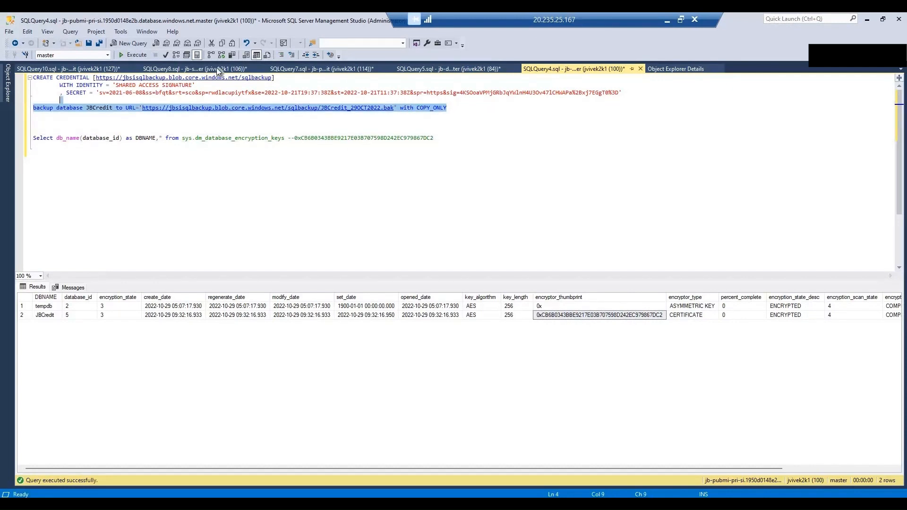
{"action": "left_click", "coordinate": [133, 56]}
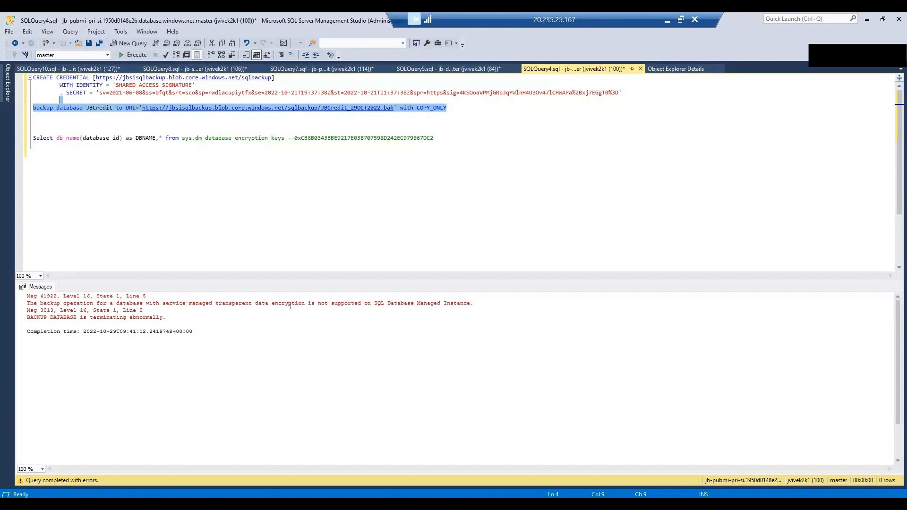
Step: Check jb-distmi-pri-si's Transparent data encryption page, which shows a service-managed key
{"action": "left_click", "coordinate": [667, 22]}
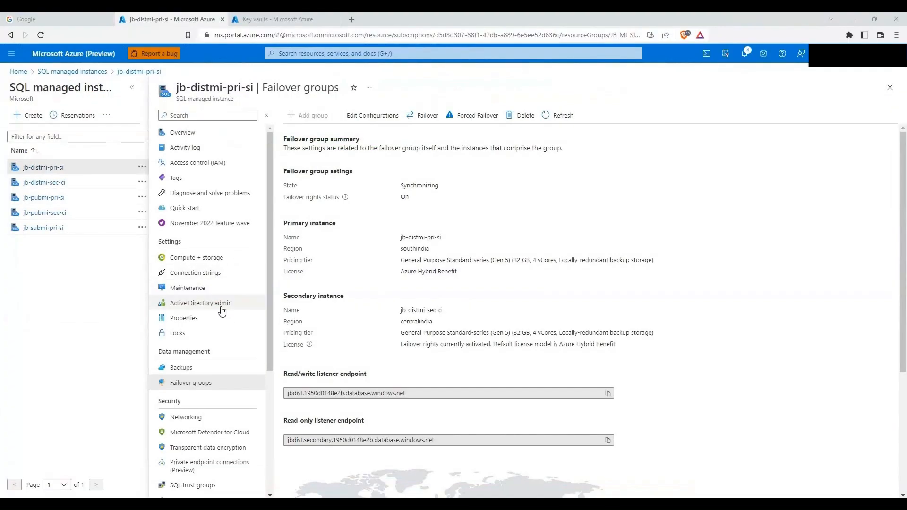
{"action": "left_click", "coordinate": [231, 449]}
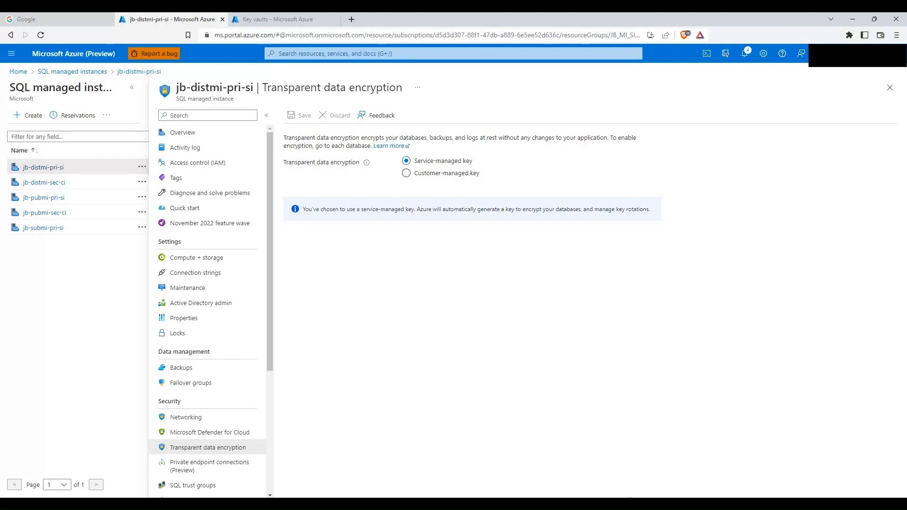
{"action": "left_click", "coordinate": [258, 19]}
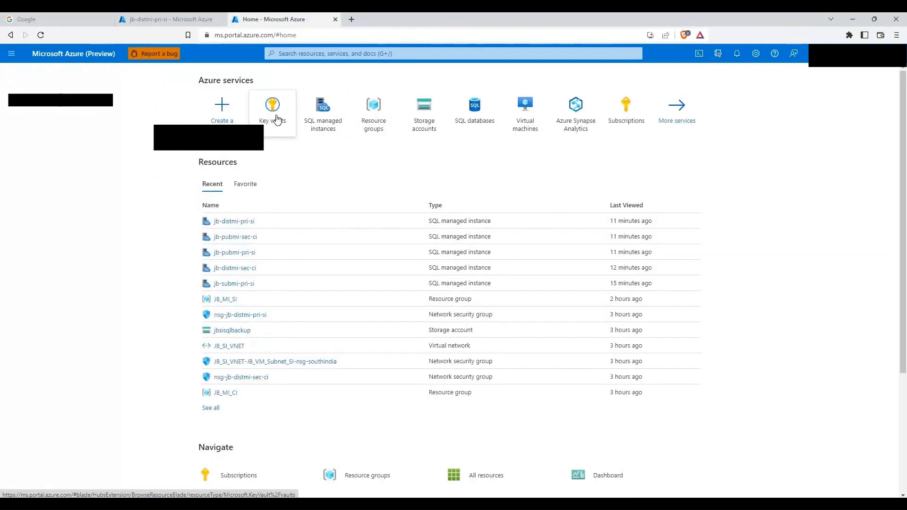
Step: Go from the empty Key vaults list to the Create a key vault form
{"action": "left_click", "coordinate": [278, 119]}
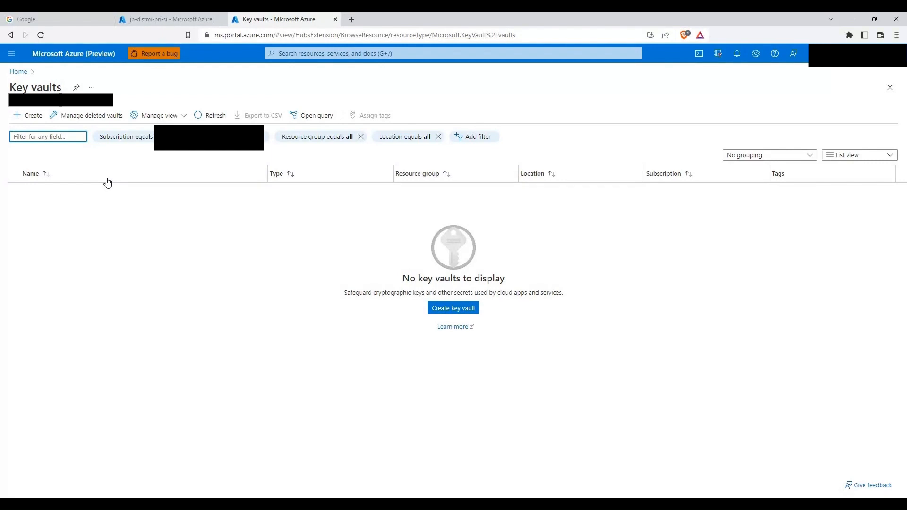
{"action": "left_click", "coordinate": [14, 118]}
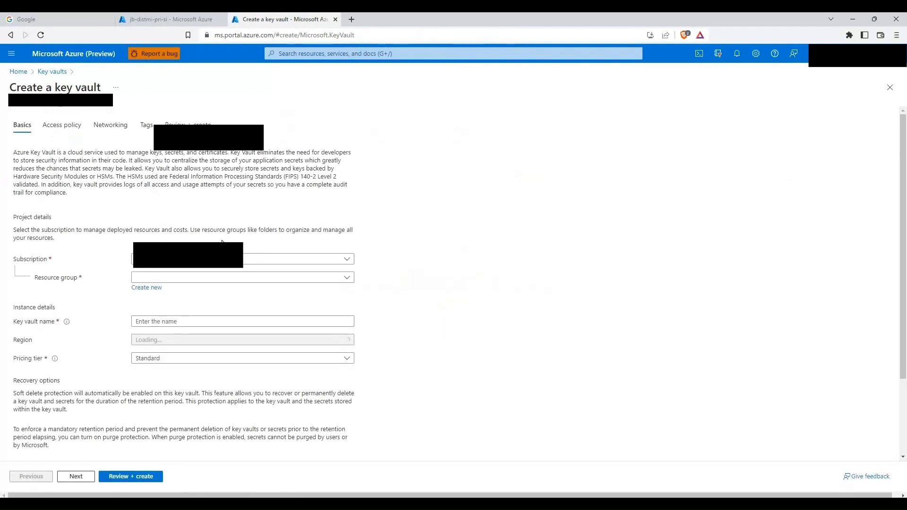
Step: Choose resource group JB_MI_SI and enter the key vault name jb-keyvault-si
{"action": "left_click", "coordinate": [348, 279]}
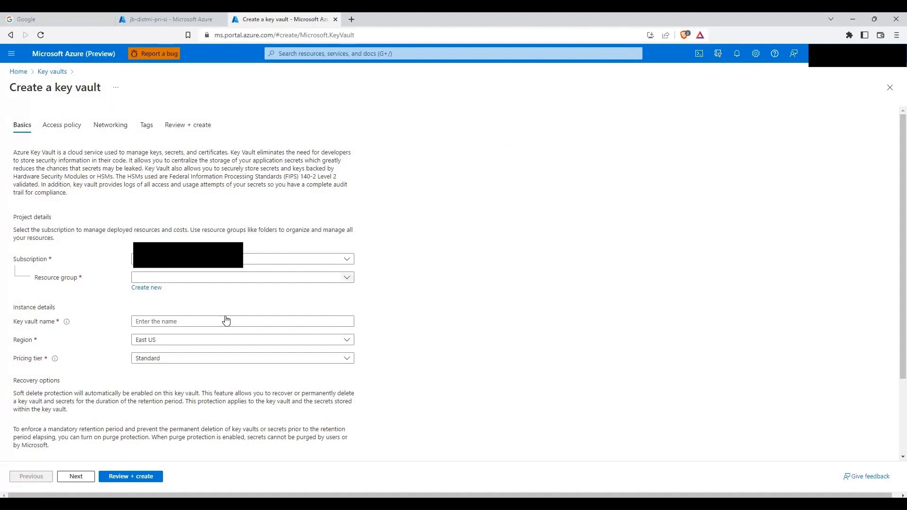
{"action": "key", "text": "Return"}
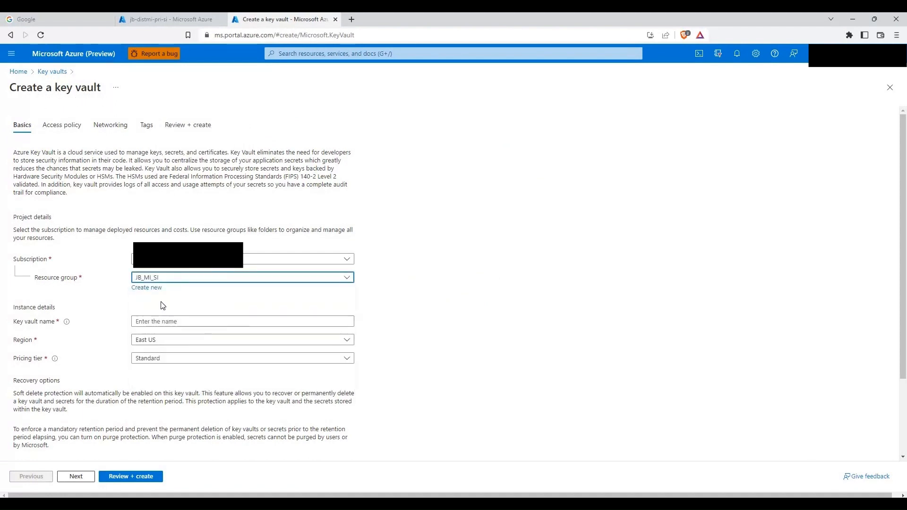
{"action": "left_click", "coordinate": [153, 318]}
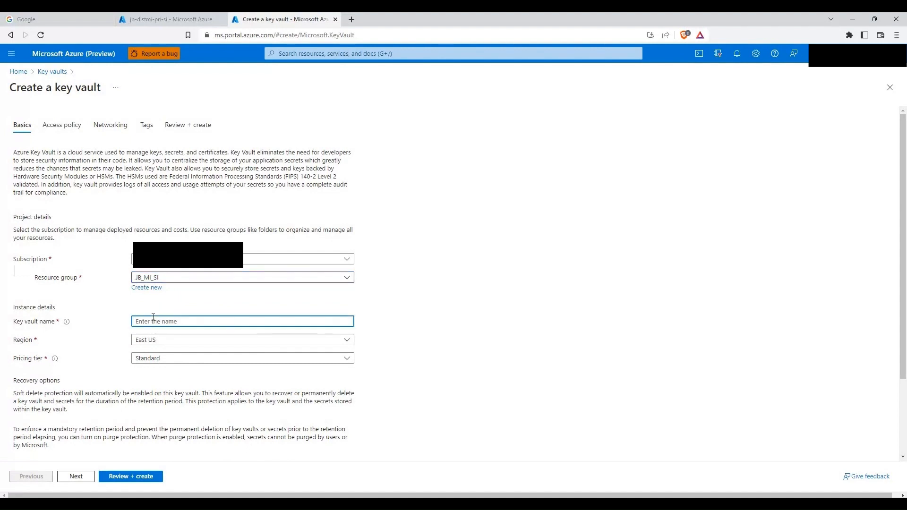
{"action": "type", "text": "jb-k"}
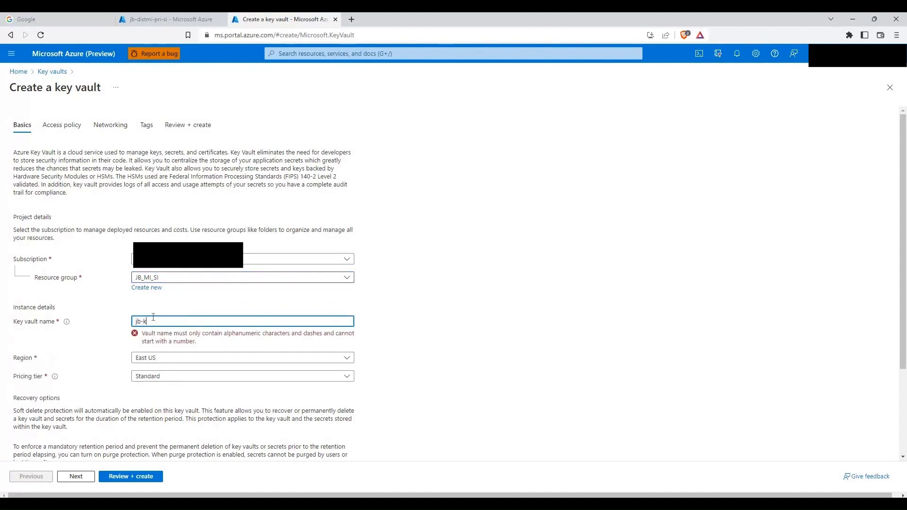
{"action": "type", "text": "eyvault"}
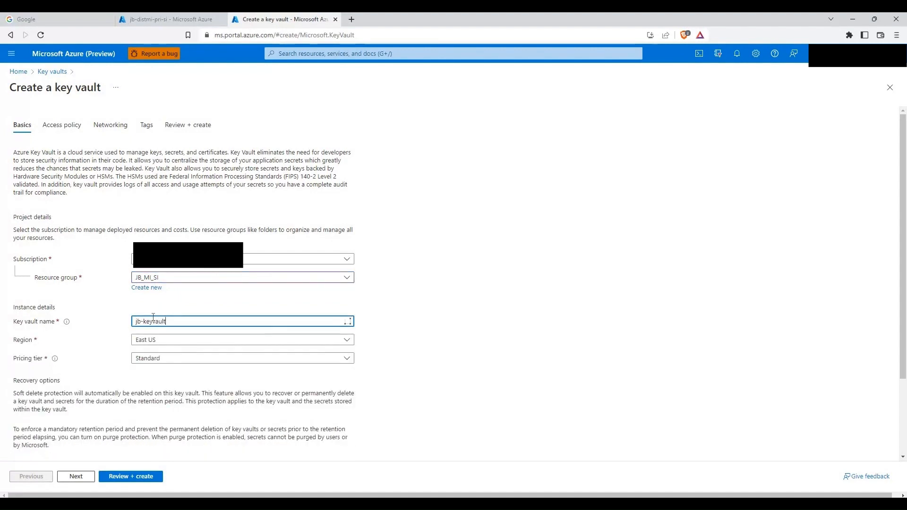
{"action": "type", "text": "-si"}
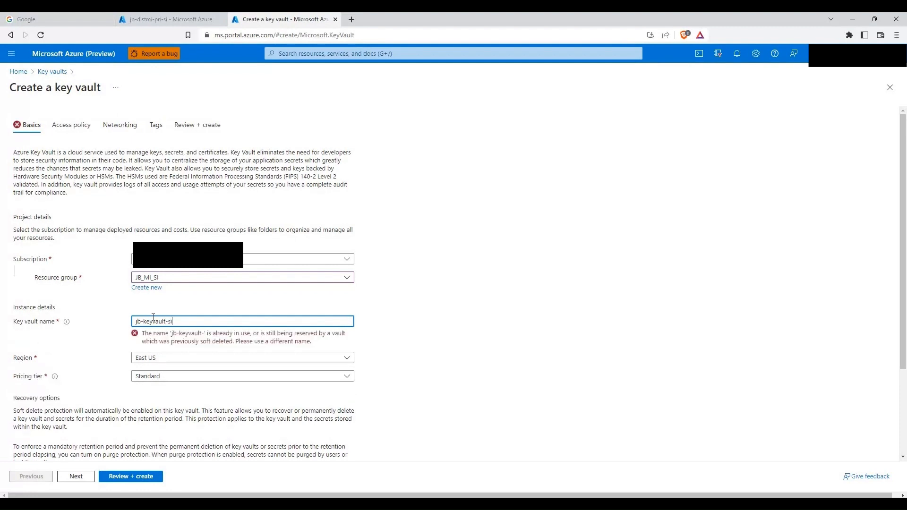
{"action": "key", "text": "ctrl+a"}
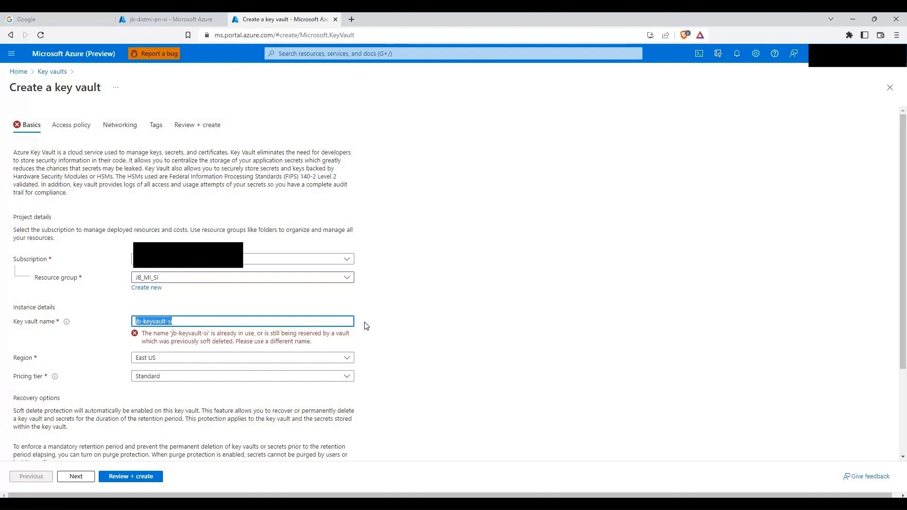
{"action": "key", "text": "Right"}
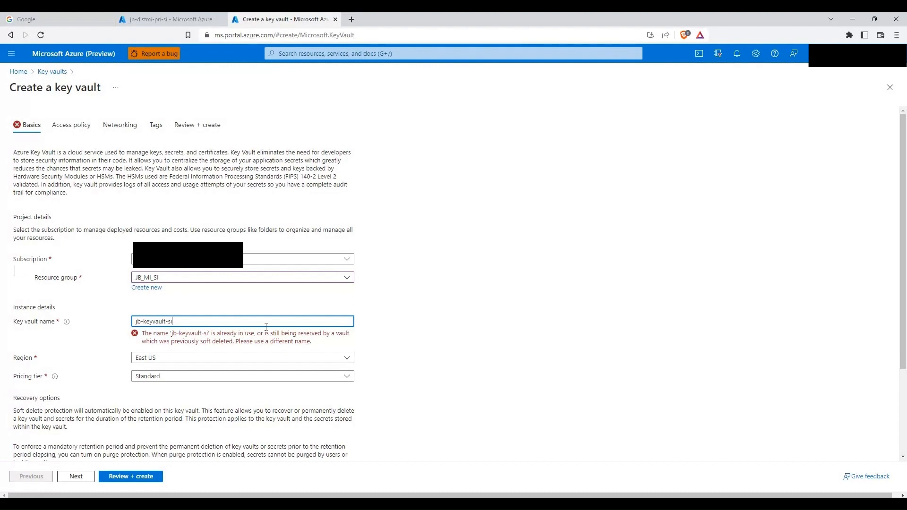
Step: Open the Key vaults list in a new tab and correct the vault name to jb-keyvault-mi-si
{"action": "right_click", "coordinate": [52, 72]}
{"action": "left_click", "coordinate": [90, 79]}
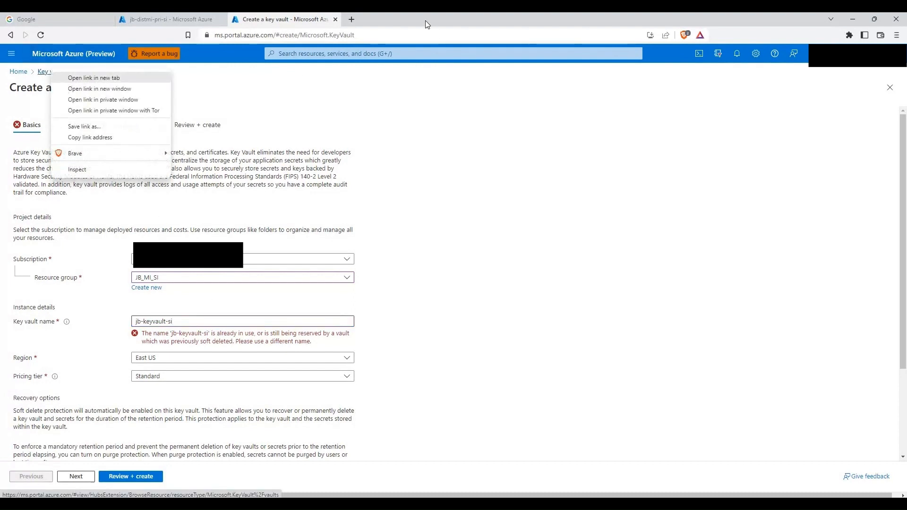
{"action": "left_click", "coordinate": [408, 19]}
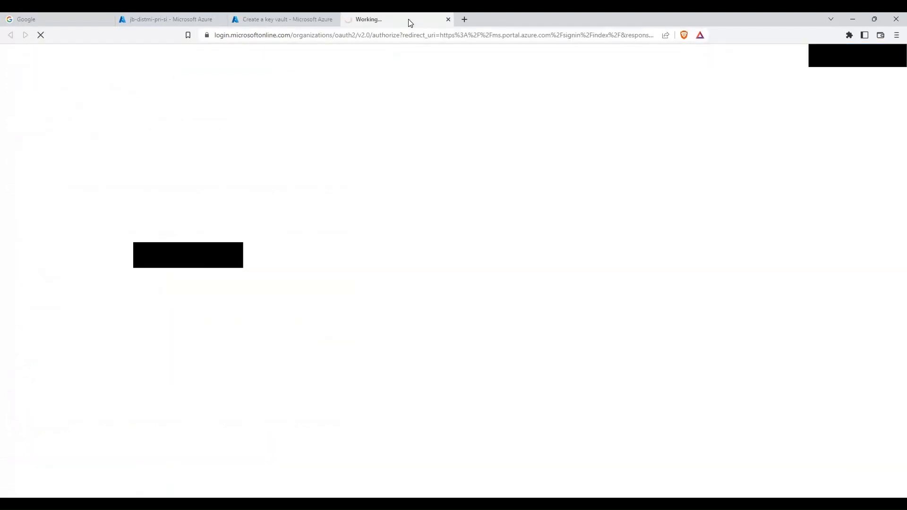
{"action": "left_click", "coordinate": [293, 18]}
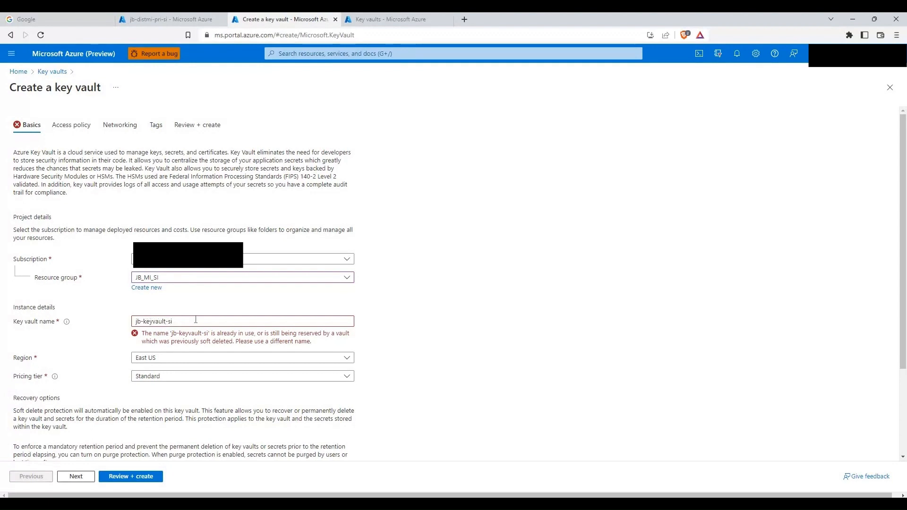
{"action": "left_click", "coordinate": [165, 321]}
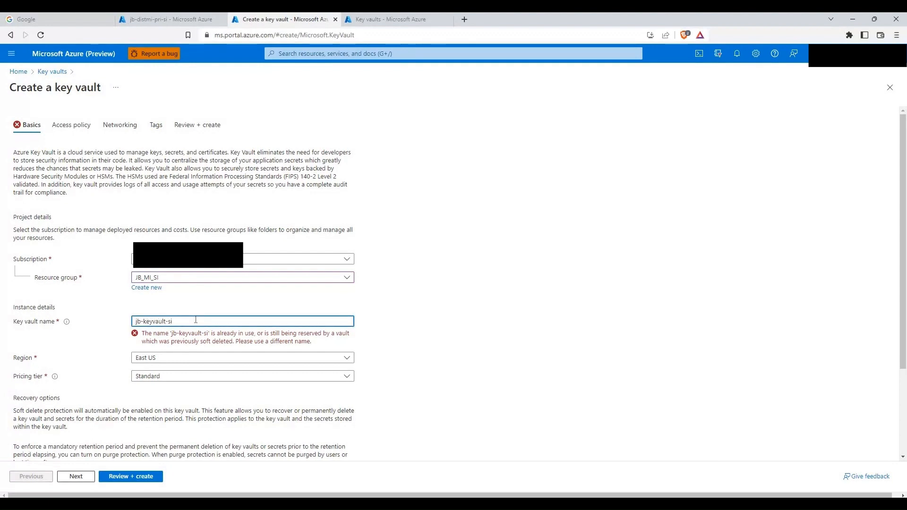
{"action": "key", "text": "Left"}
{"action": "key", "text": "Left"}
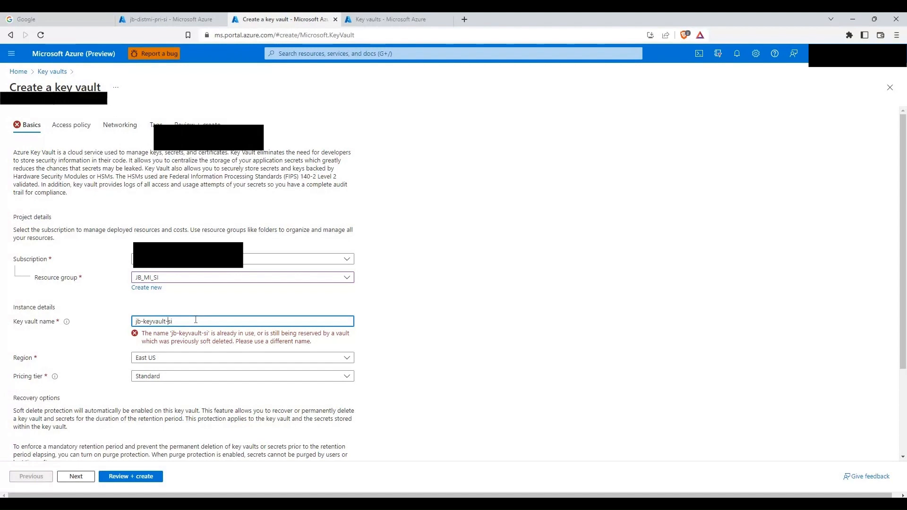
{"action": "type", "text": "mi-"}
{"action": "key", "text": "ctrl+a"}
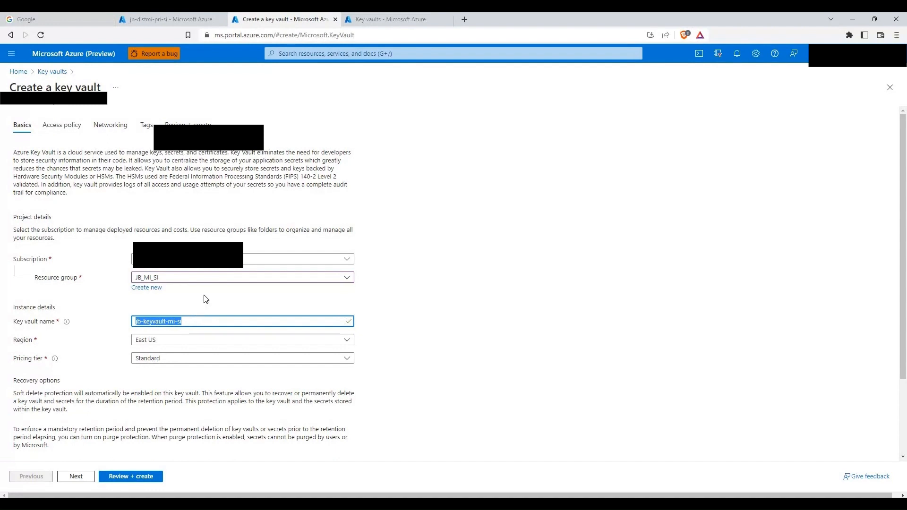
{"action": "left_click", "coordinate": [365, 18]}
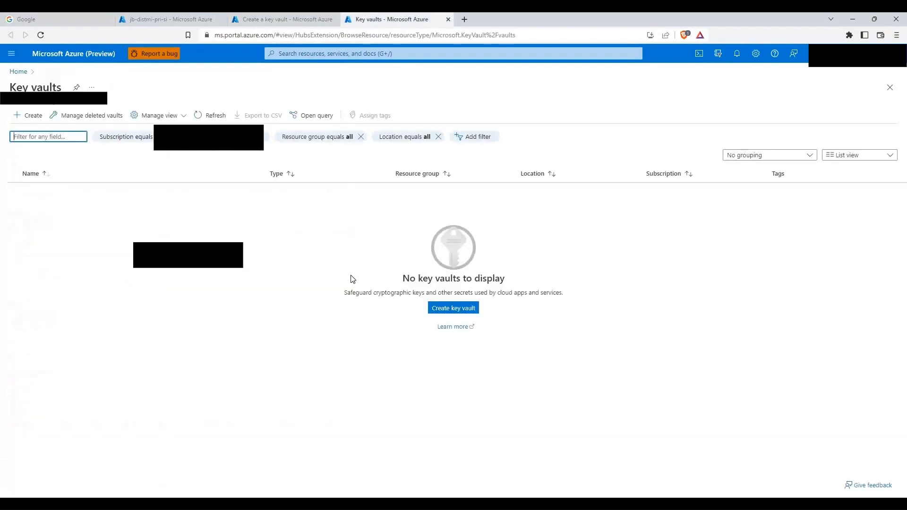
Step: Close the extra Key vaults tab and set the vault's region to South India
{"action": "left_click", "coordinate": [446, 19]}
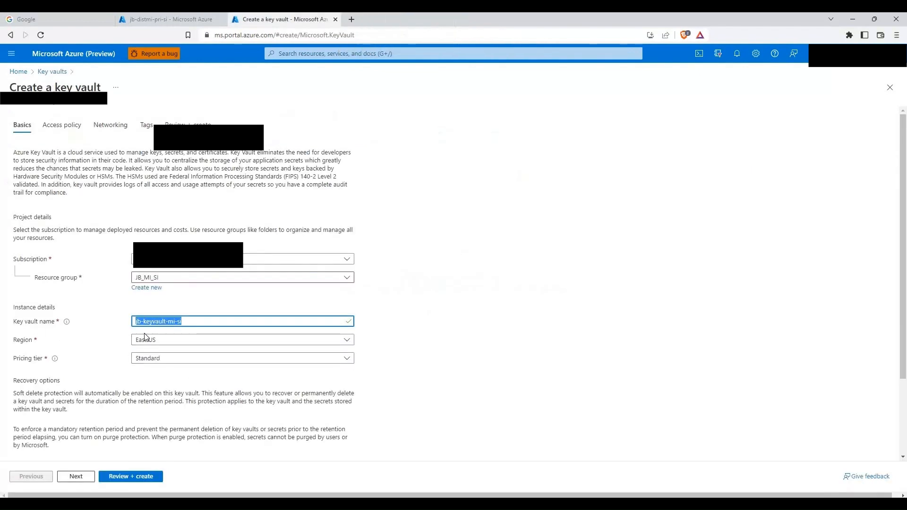
{"action": "left_click", "coordinate": [177, 341]}
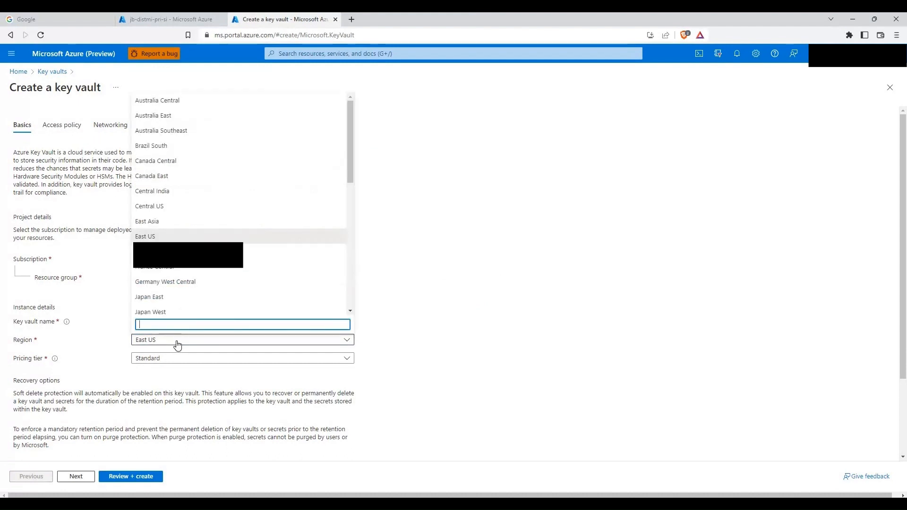
{"action": "type", "text": "south ind"}
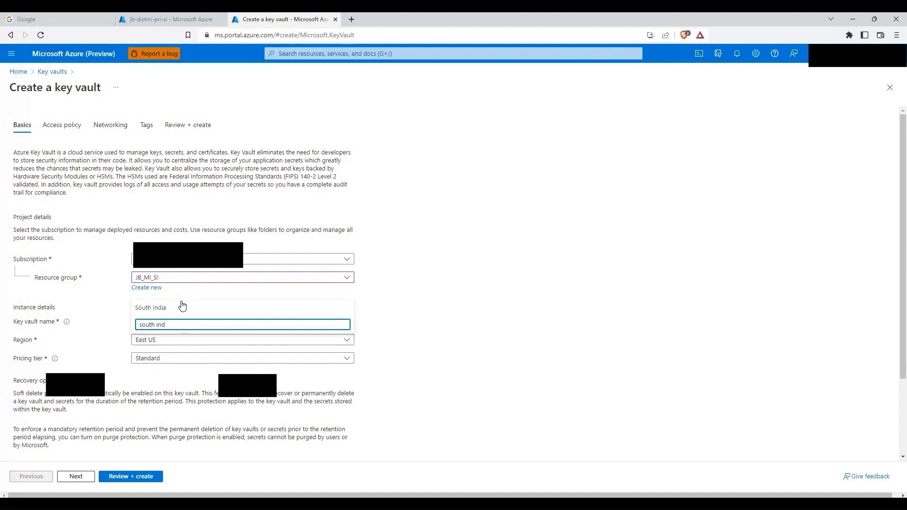
{"action": "left_click", "coordinate": [183, 308]}
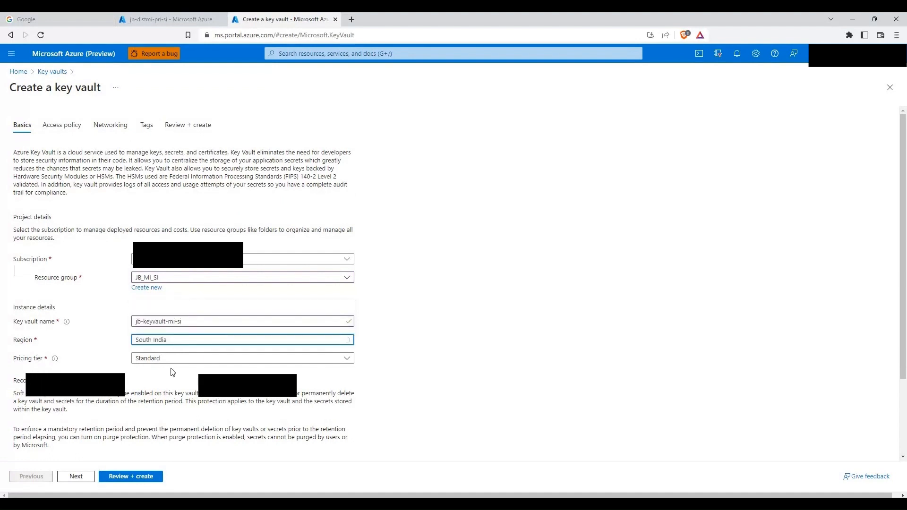
Step: Keep default Access policy, Networking and Tags settings and reach the Review + create summary
{"action": "left_click", "coordinate": [84, 476]}
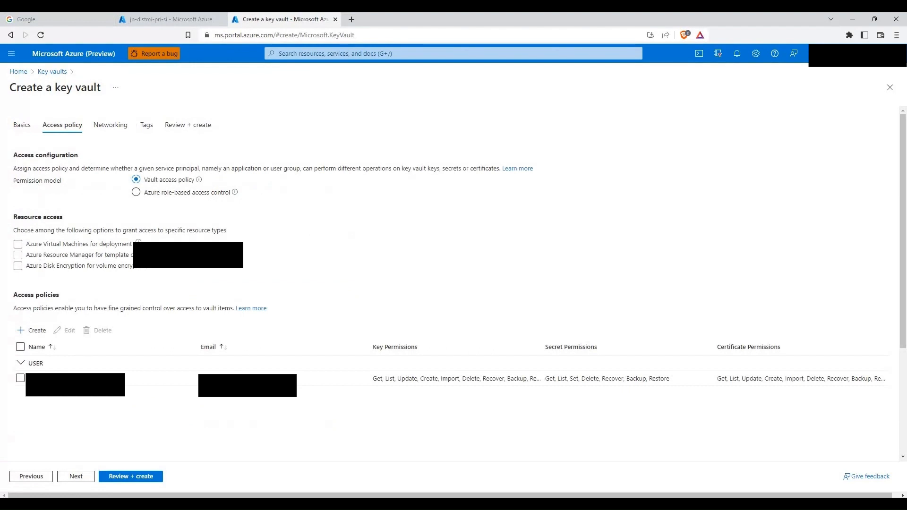
{"action": "left_click", "coordinate": [77, 476]}
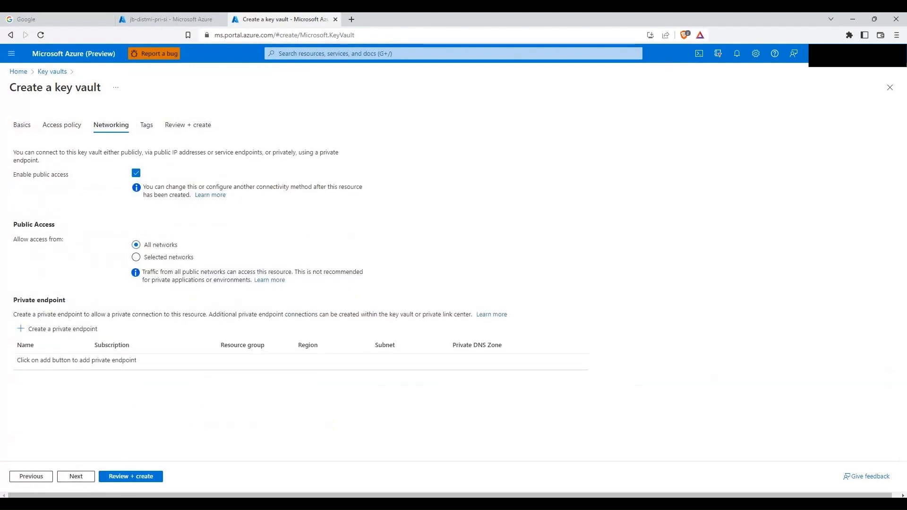
{"action": "left_click", "coordinate": [75, 477]}
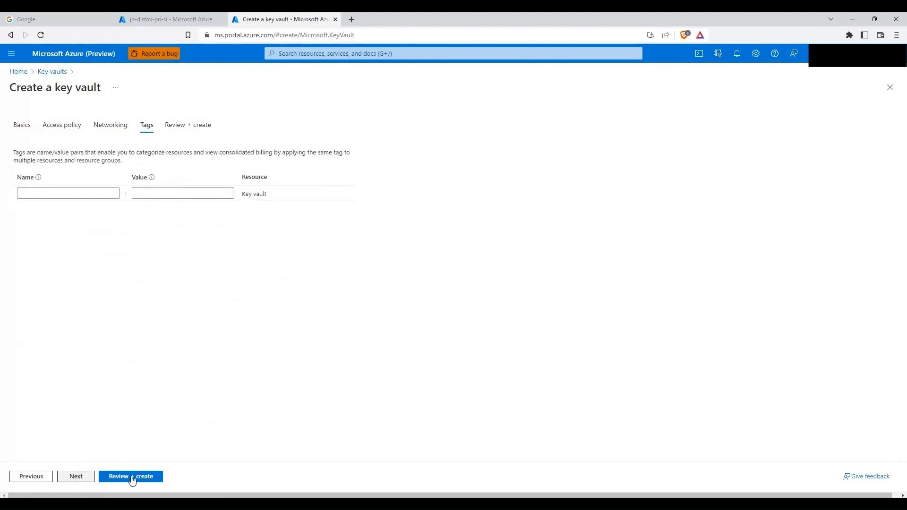
{"action": "left_click", "coordinate": [78, 477]}
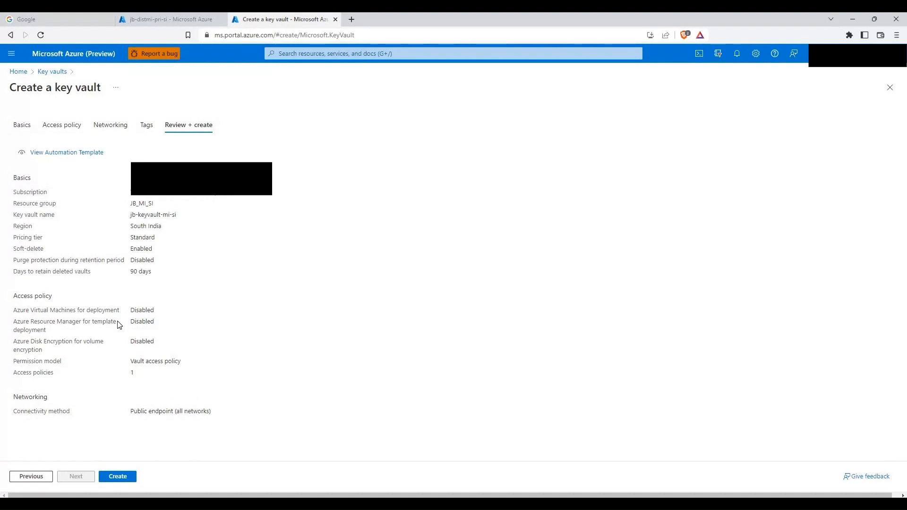
Step: Create jb-keyvault-mi-si, then view the still-empty Key vaults list in a new Home tab
{"action": "left_click", "coordinate": [118, 476]}
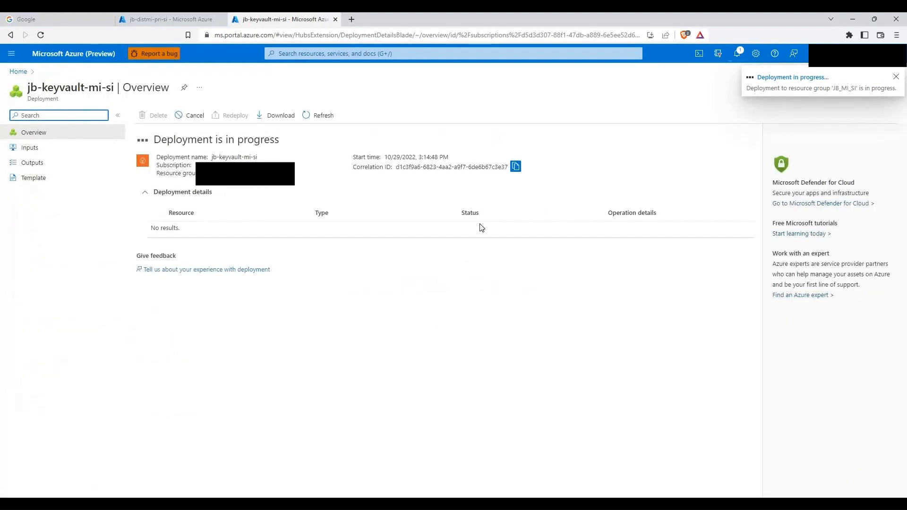
{"action": "right_click", "coordinate": [13, 74]}
{"action": "left_click", "coordinate": [48, 79]}
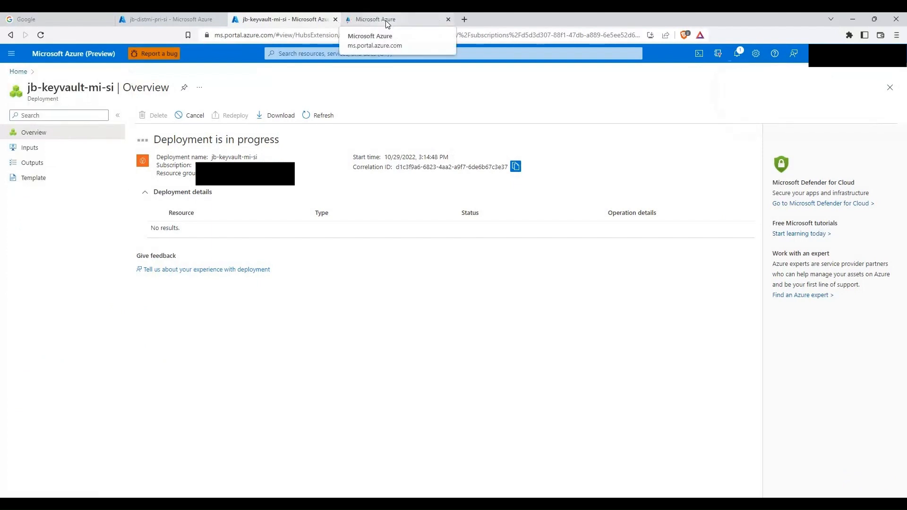
{"action": "key", "text": "ctrl+Tab"}
{"action": "left_click", "coordinate": [275, 108]}
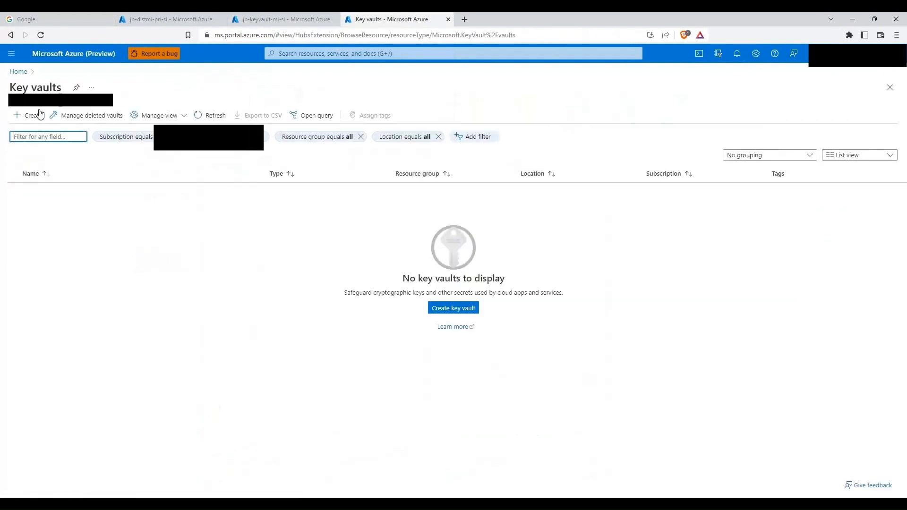
Step: Start a new key vault named jb-keyvault-mi-ci in resource group JB_MI_CI, region Central India
{"action": "left_click", "coordinate": [40, 114]}
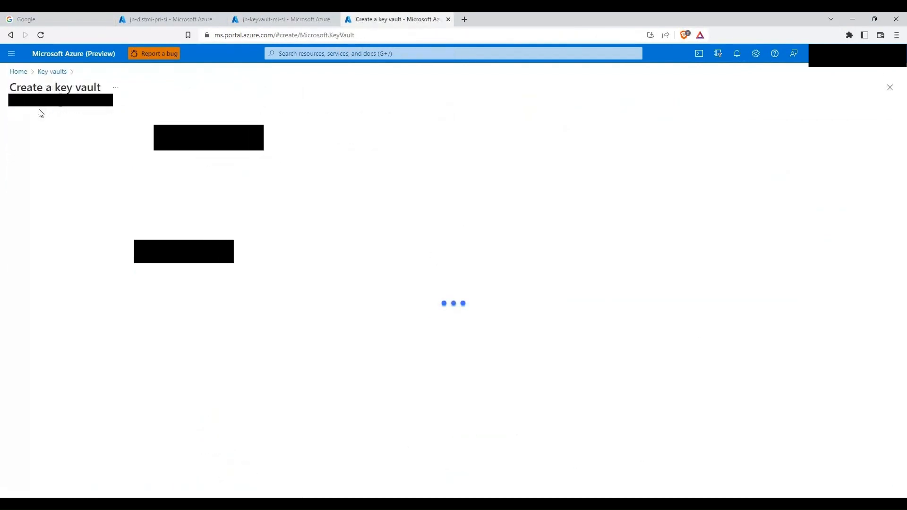
{"action": "left_click", "coordinate": [195, 280]}
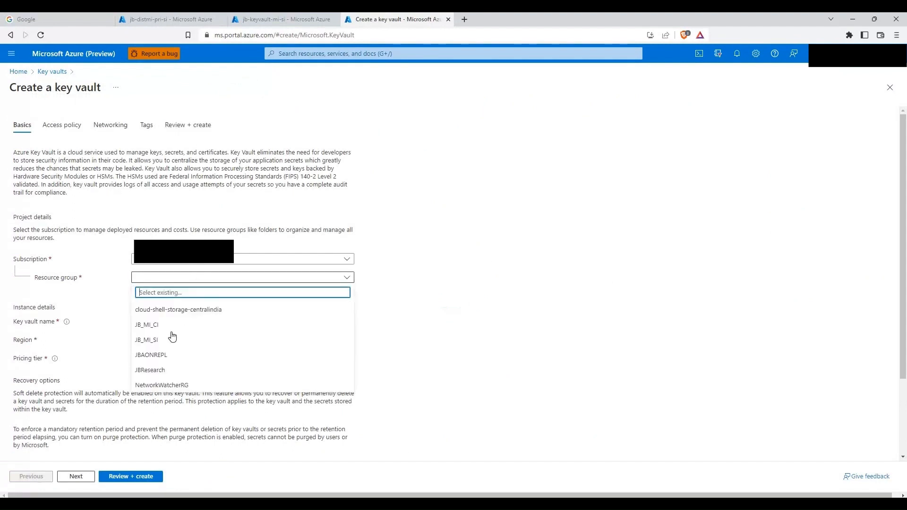
{"action": "left_click", "coordinate": [187, 331]}
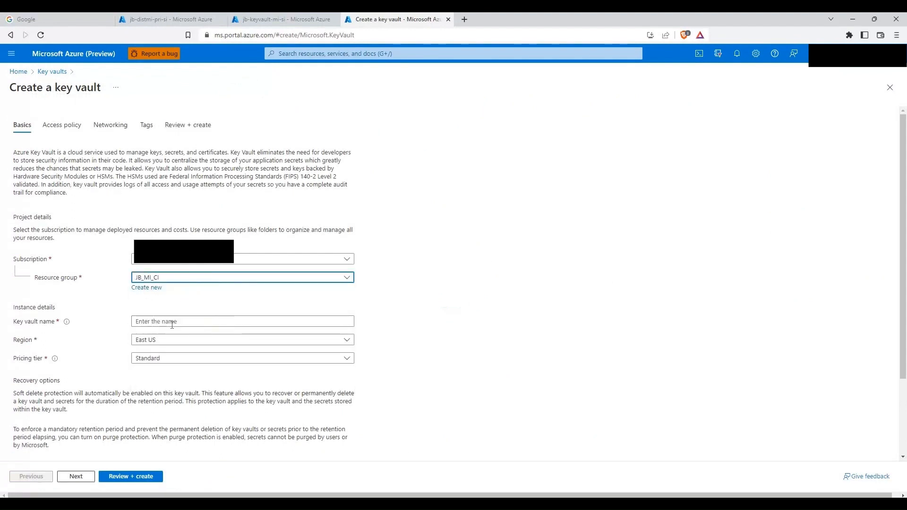
{"action": "left_click", "coordinate": [171, 322]}
{"action": "type", "text": "jb-keyvault-mi-si"}
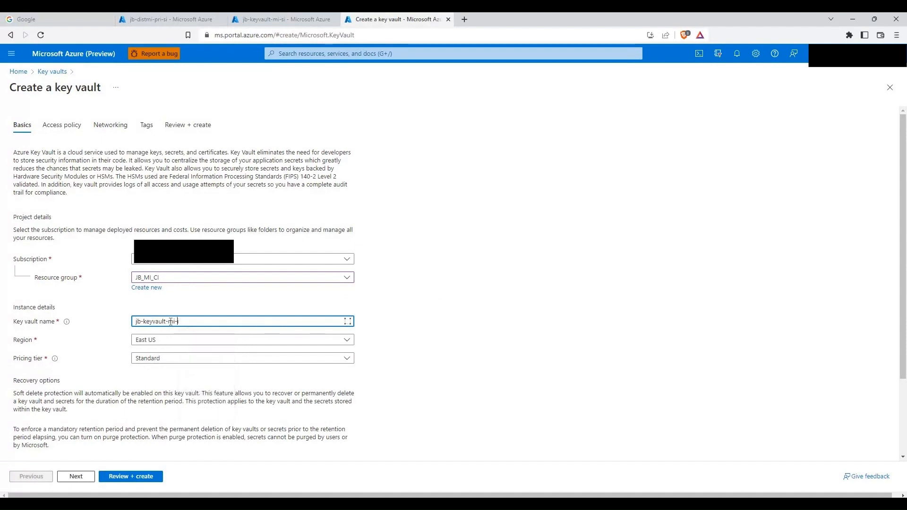
{"action": "left_click", "coordinate": [175, 341]}
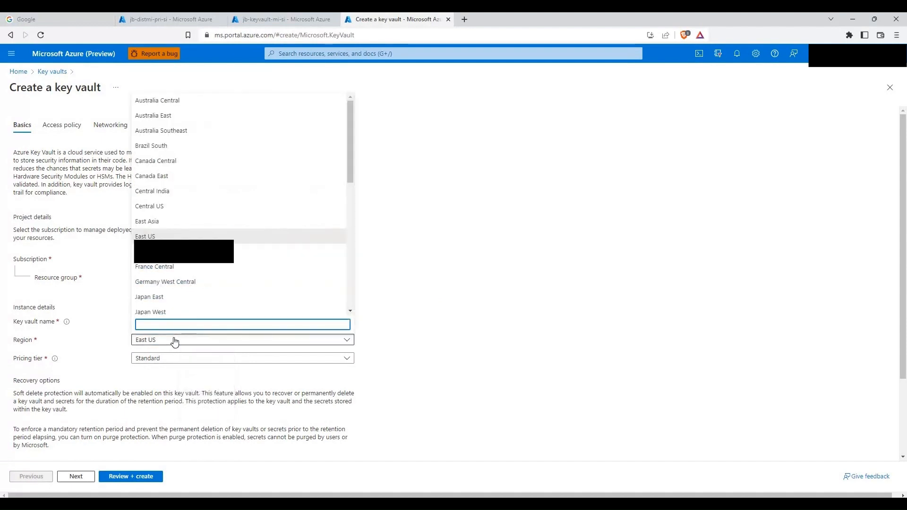
{"action": "type", "text": "indi"}
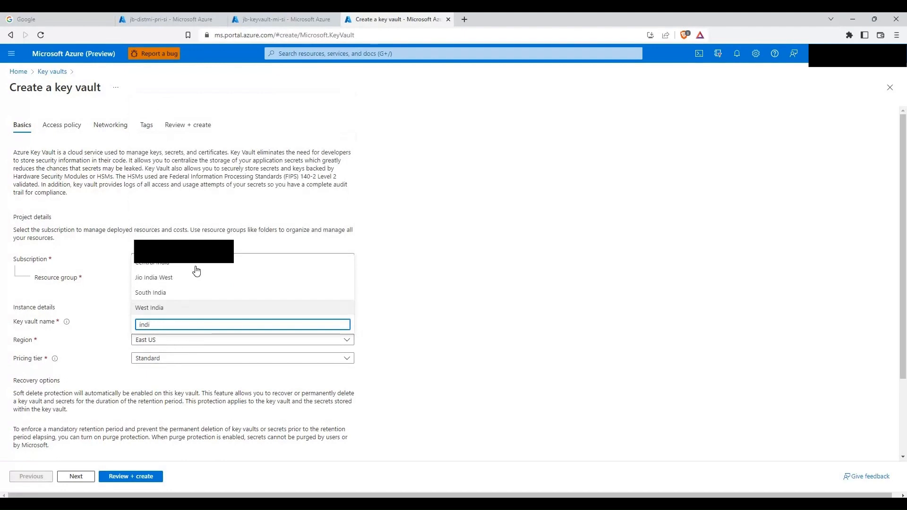
{"action": "key", "text": "Return"}
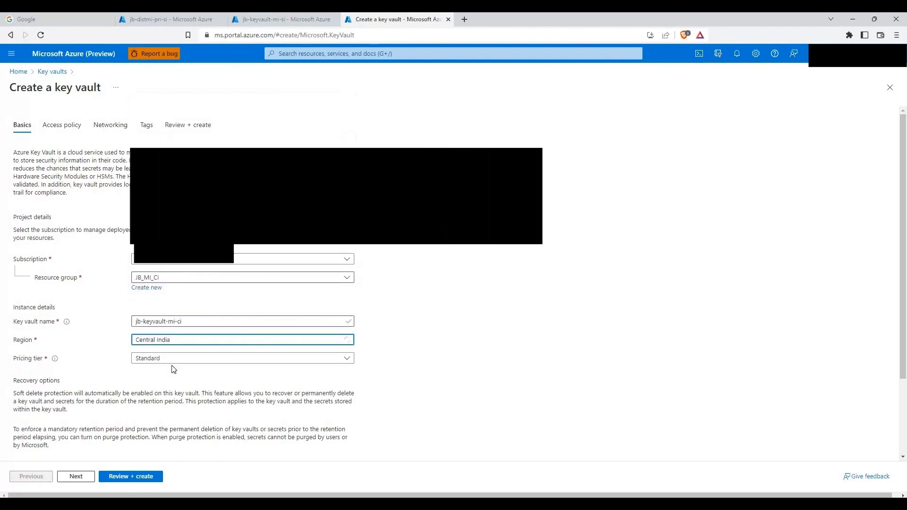
{"action": "scroll", "coordinate": [184, 366], "scroll_direction": "down", "scroll_amount": 1}
{"action": "scroll", "coordinate": [193, 361], "scroll_direction": "down", "scroll_amount": 1}
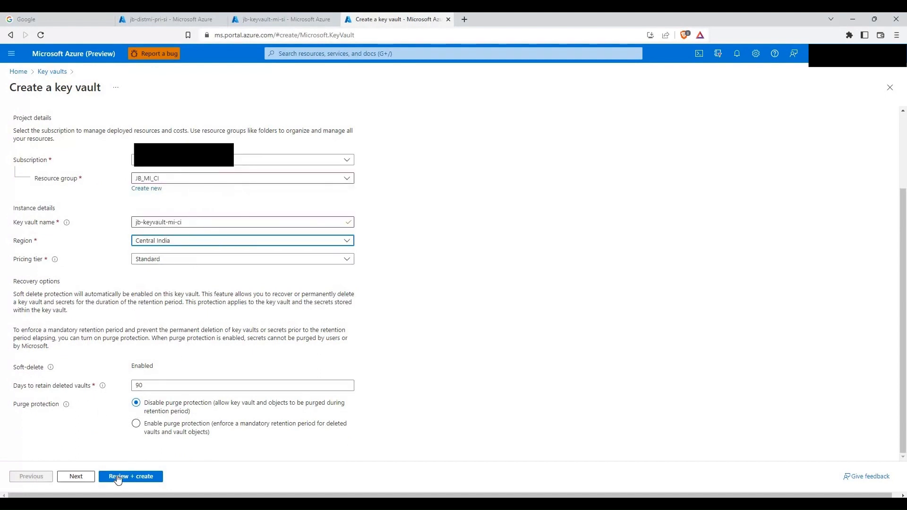
Step: Allow Azure Virtual Machines for deployment in access policy and move through to the review summary
{"action": "left_click", "coordinate": [76, 478]}
{"action": "left_click", "coordinate": [94, 244]}
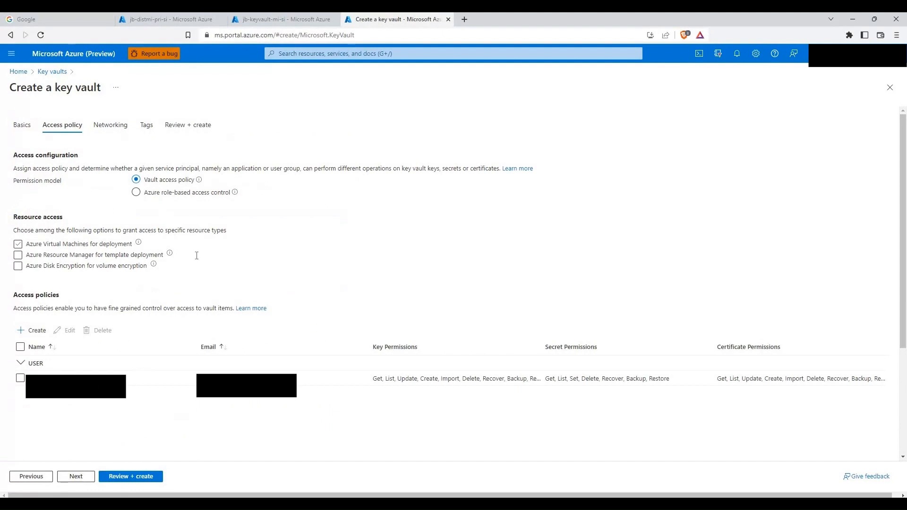
{"action": "left_click", "coordinate": [87, 478]}
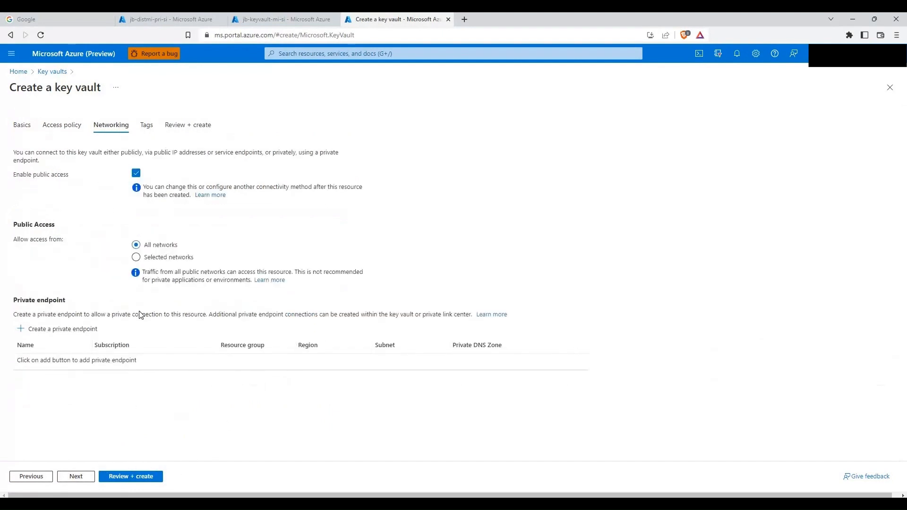
{"action": "left_click", "coordinate": [79, 480]}
{"action": "left_click", "coordinate": [77, 478]}
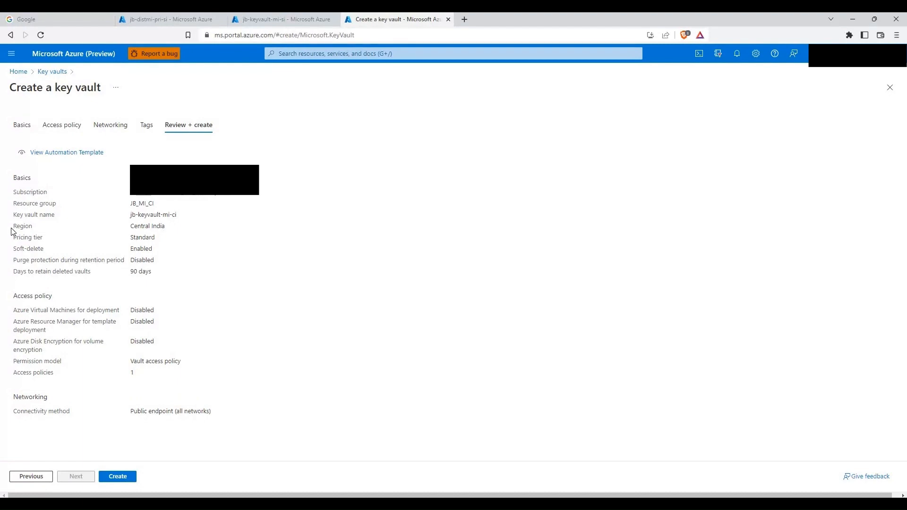
Step: Deploy jb-keyvault-mi-ci, check both deployments, then open the completed jb-keyvault-mi-si vault
{"action": "left_click", "coordinate": [114, 478]}
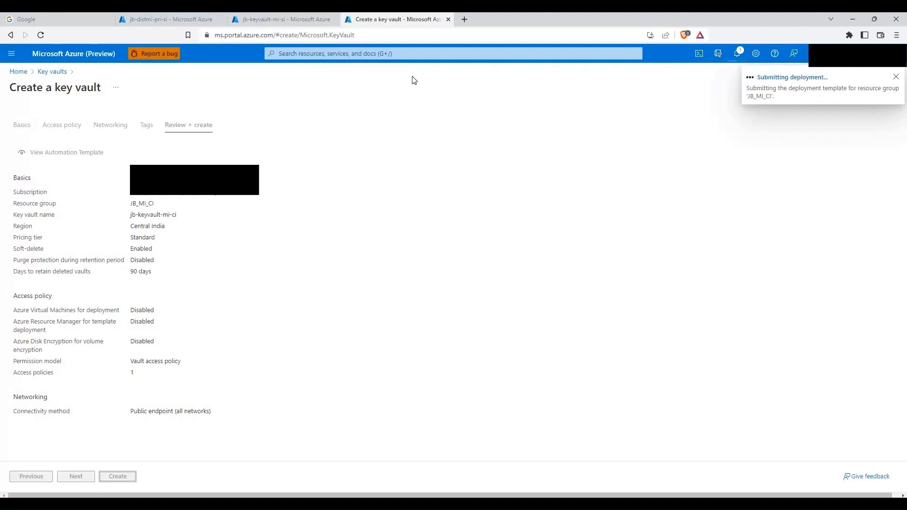
{"action": "left_click", "coordinate": [293, 24]}
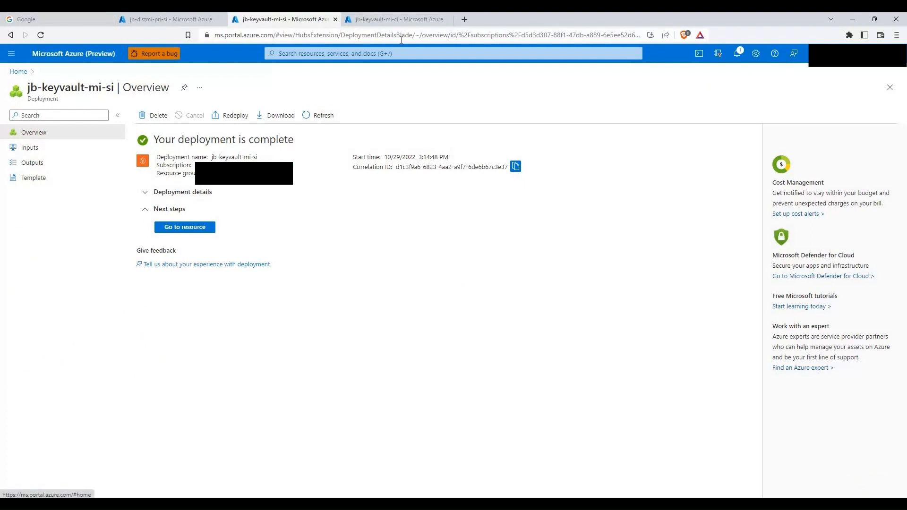
{"action": "left_click", "coordinate": [425, 22]}
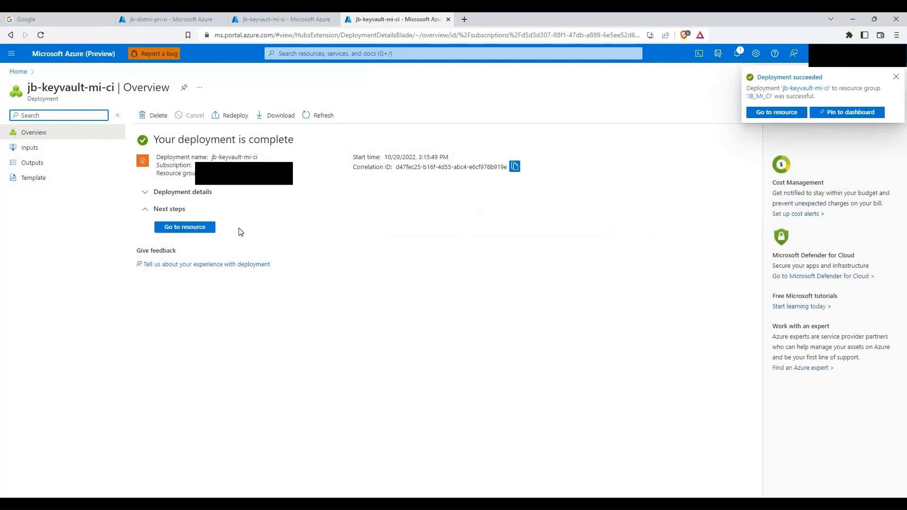
{"action": "left_click", "coordinate": [448, 19]}
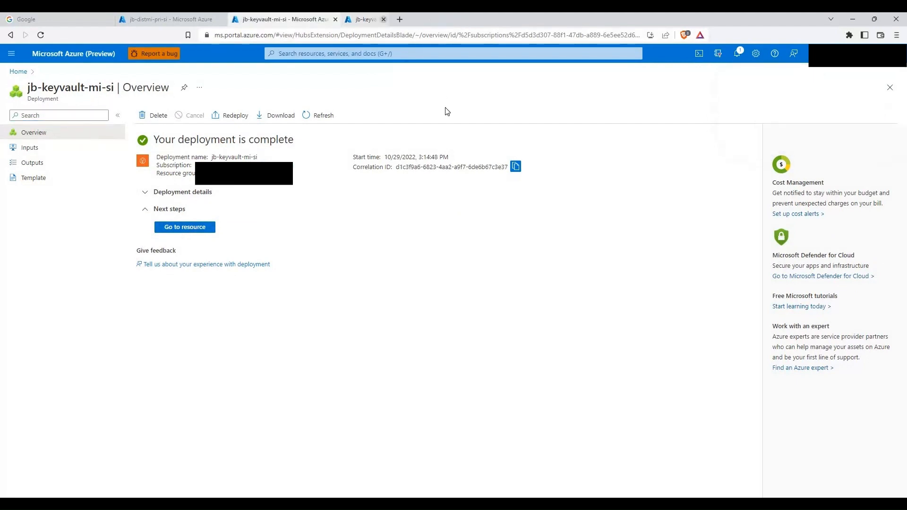
{"action": "left_click", "coordinate": [198, 228]}
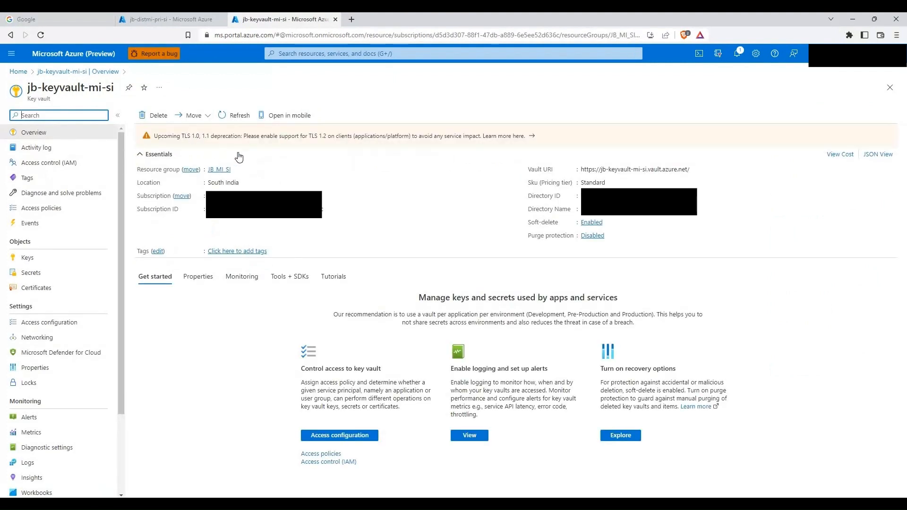
Step: Show jb-keyvault-mi-si's empty Keys list, checking jb-distmi-pri-si's TDE settings in the other tab
{"action": "left_click", "coordinate": [29, 258]}
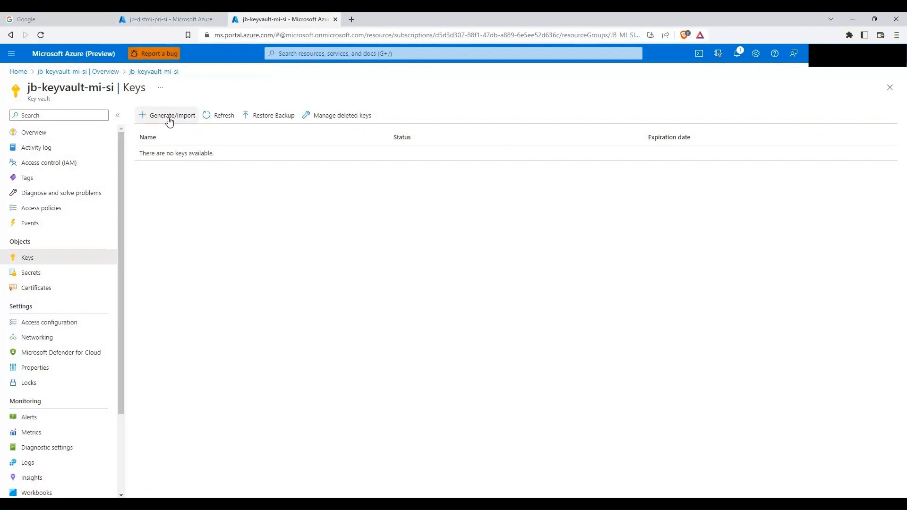
{"action": "left_click", "coordinate": [166, 17]}
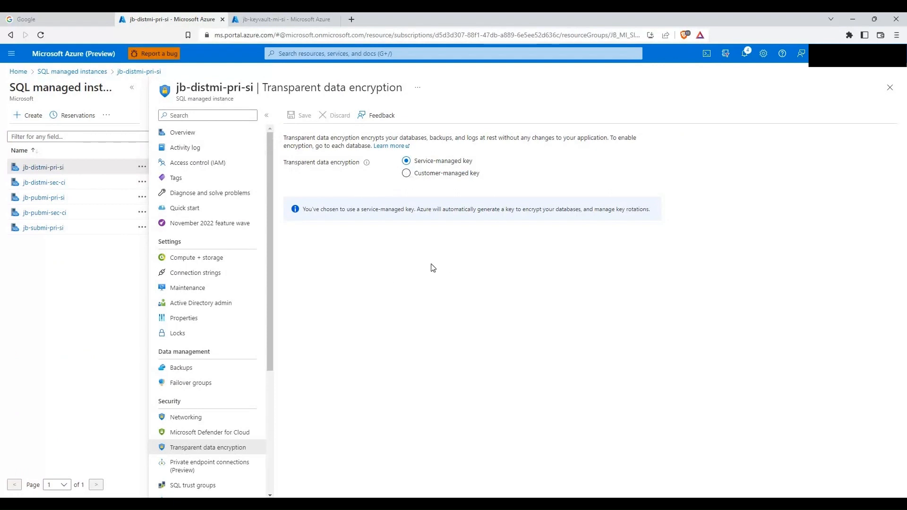
{"action": "left_click", "coordinate": [254, 22]}
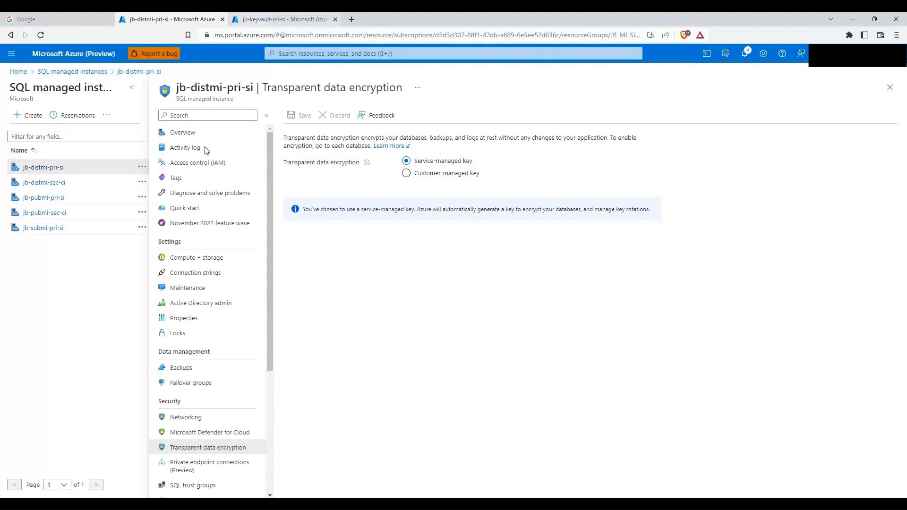
Step: Generate an RSA 2048 key named jb-key-mi-si in the jb-keyvault-mi-si vault
{"action": "left_click", "coordinate": [165, 117]}
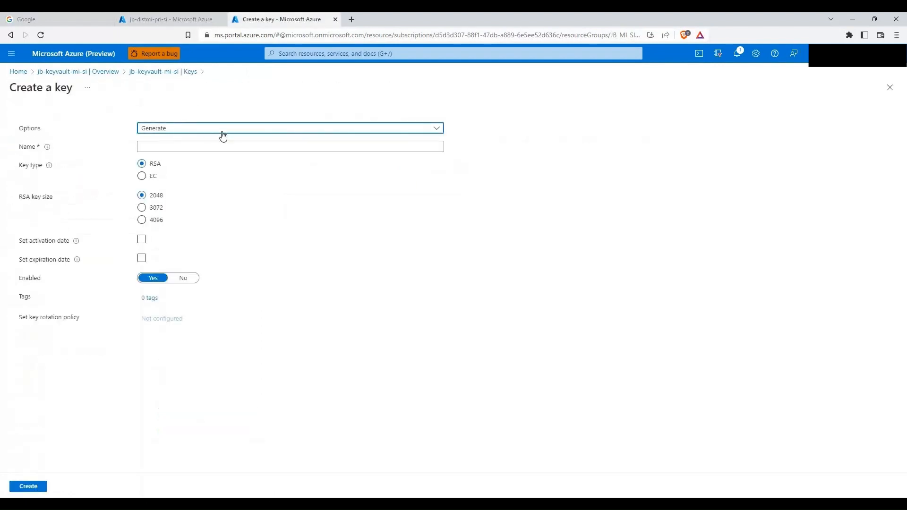
{"action": "left_click", "coordinate": [157, 131]}
{"action": "left_click", "coordinate": [170, 141]}
{"action": "left_click", "coordinate": [199, 144]}
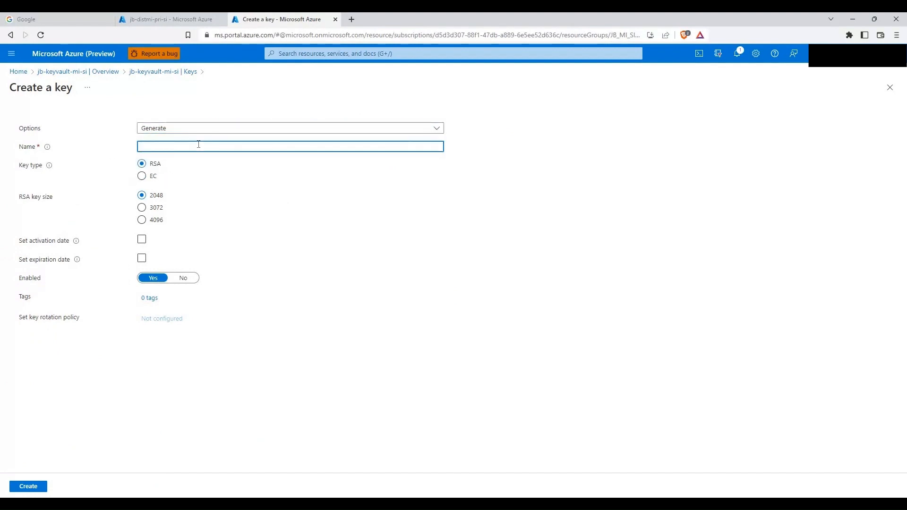
{"action": "type", "text": "jb-key-mi-si"}
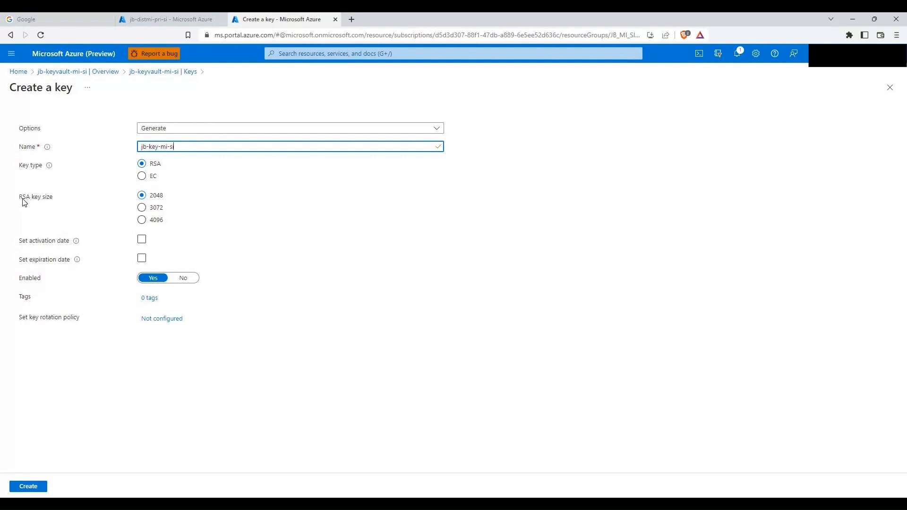
{"action": "left_click", "coordinate": [142, 238]}
{"action": "left_click", "coordinate": [30, 487]}
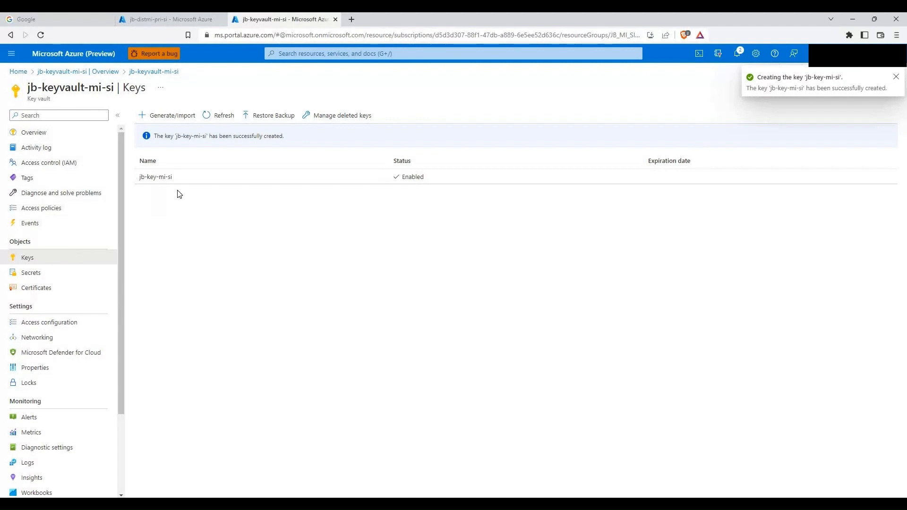
Step: Request a backup download of the jb-key-mi-si key
{"action": "left_click", "coordinate": [159, 182]}
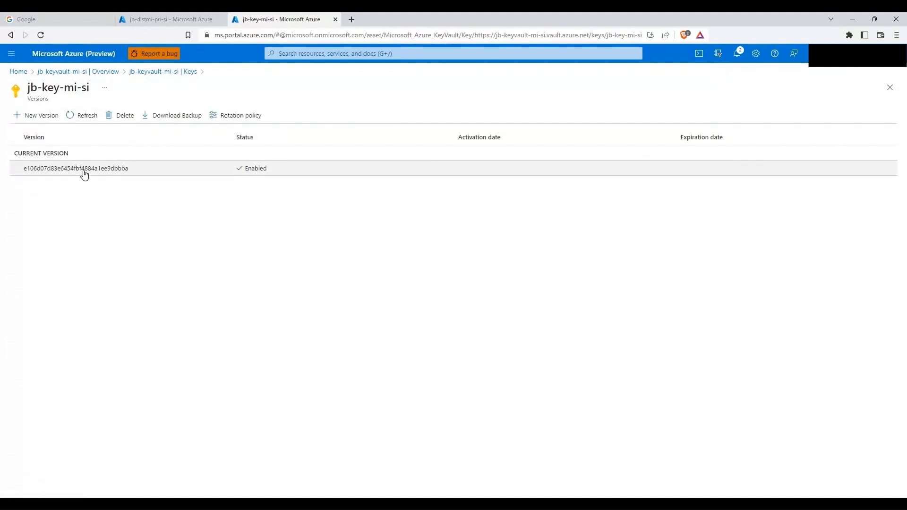
{"action": "left_click", "coordinate": [182, 118]}
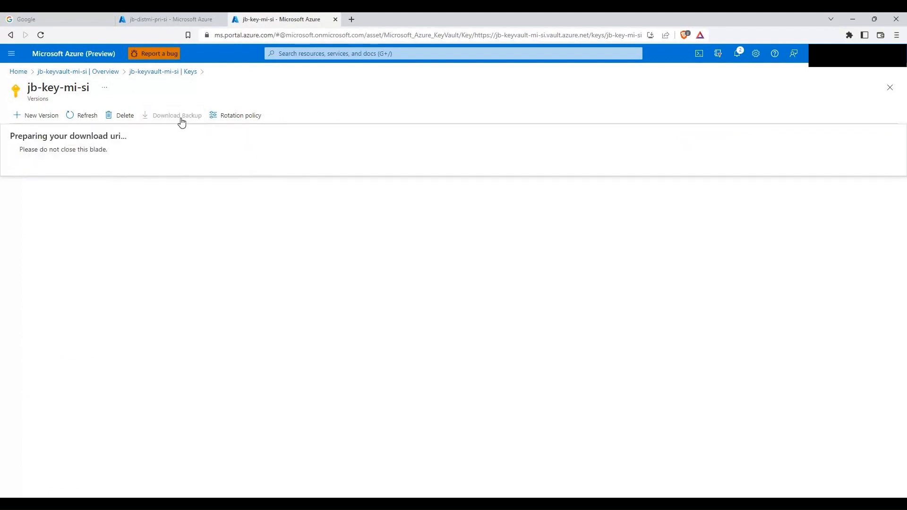
{"action": "left_click", "coordinate": [42, 167]}
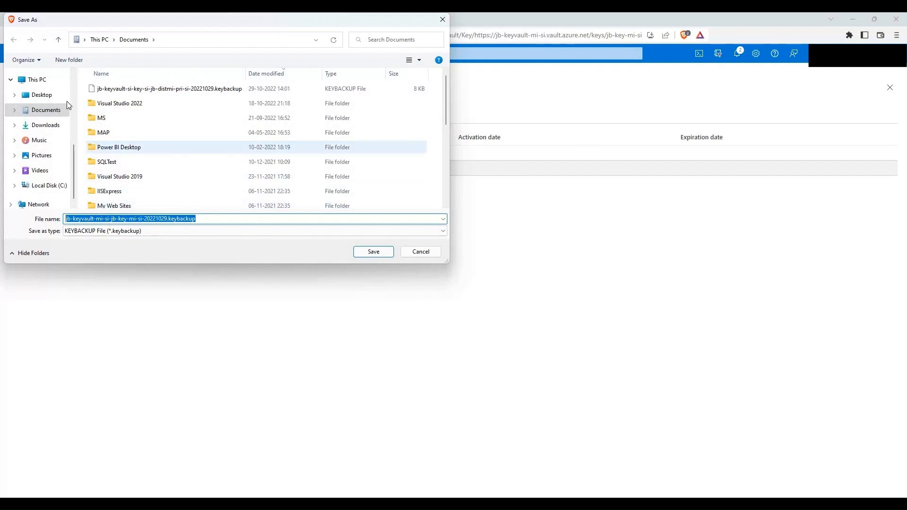
Step: Save jb-keyvault-mi-si-jb-key-mi-si-20221029.keybackup into a newly created C:\Key folder
{"action": "left_click", "coordinate": [50, 188]}
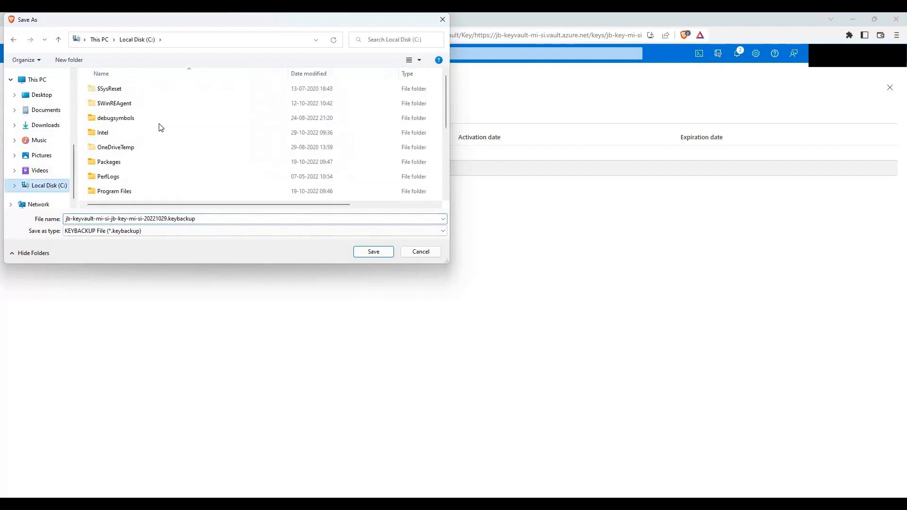
{"action": "left_click", "coordinate": [124, 178]}
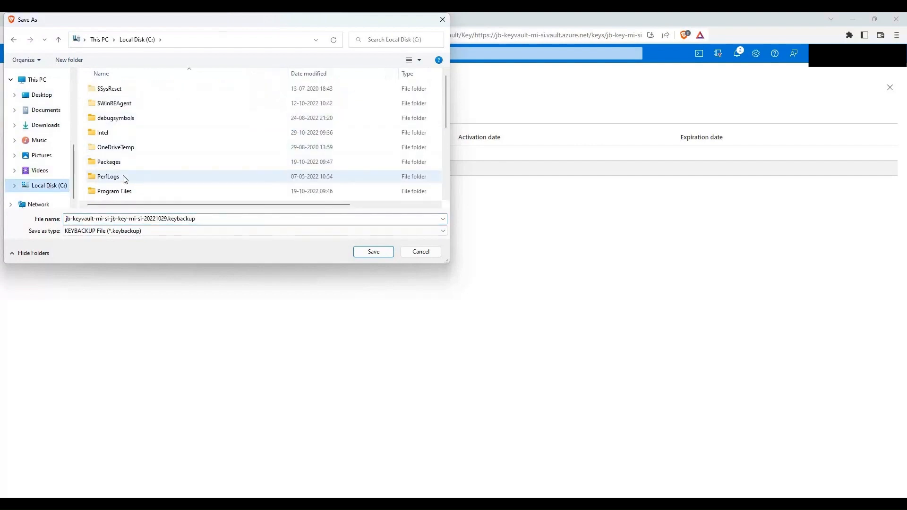
{"action": "right_click", "coordinate": [265, 116]}
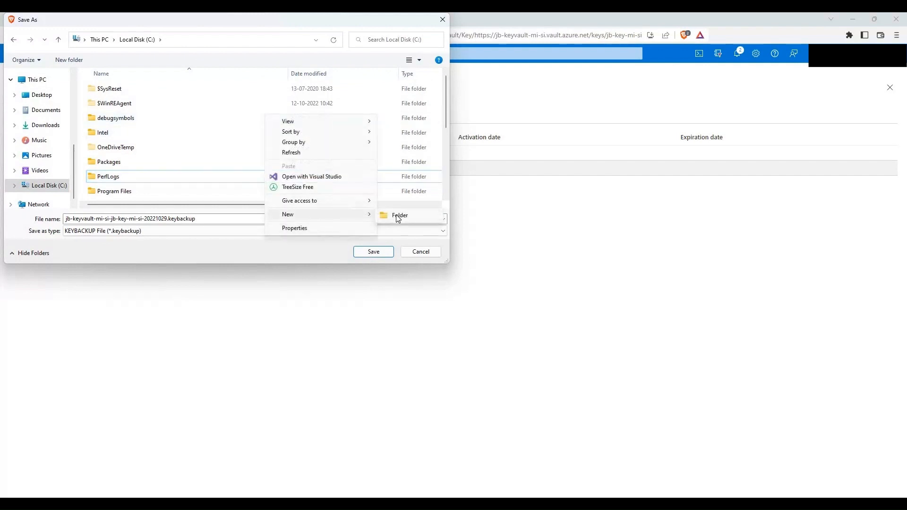
{"action": "left_click", "coordinate": [398, 216]}
{"action": "type", "text": "Key"}
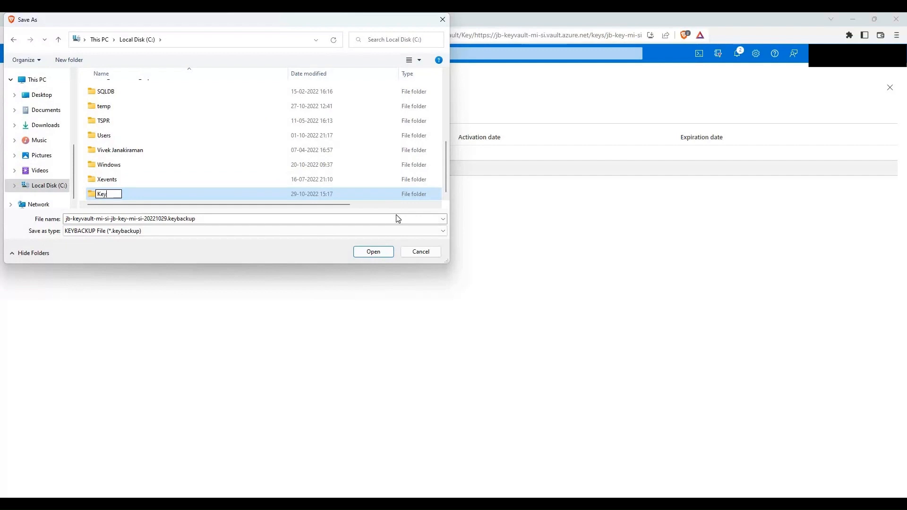
{"action": "key", "text": "Return"}
{"action": "key", "text": "Return"}
{"action": "left_click", "coordinate": [373, 251]}
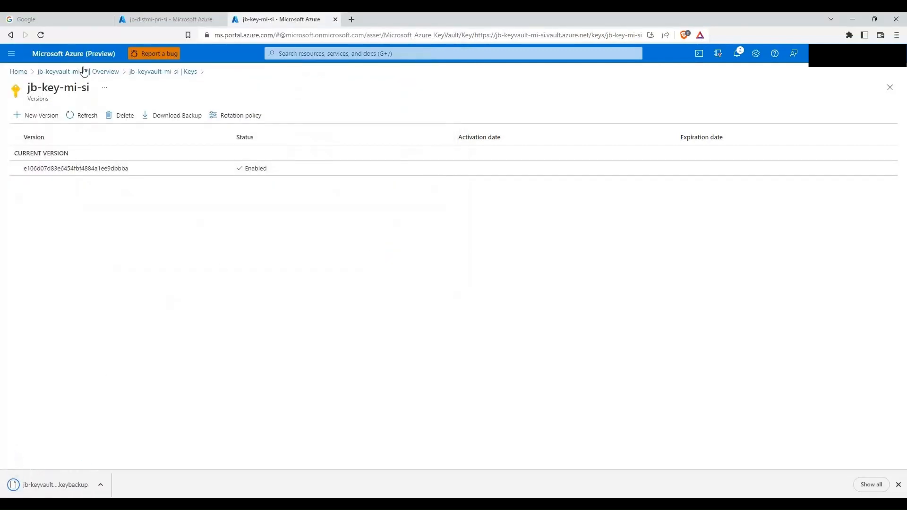
Step: Go from Home to the Keys list of the jb-keyvault-mi-ci key vault
{"action": "left_click", "coordinate": [72, 72]}
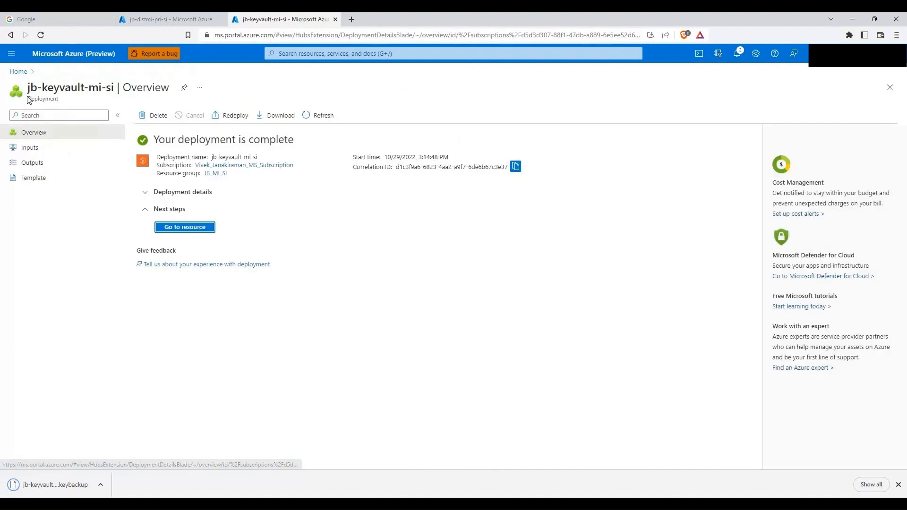
{"action": "left_click", "coordinate": [19, 72]}
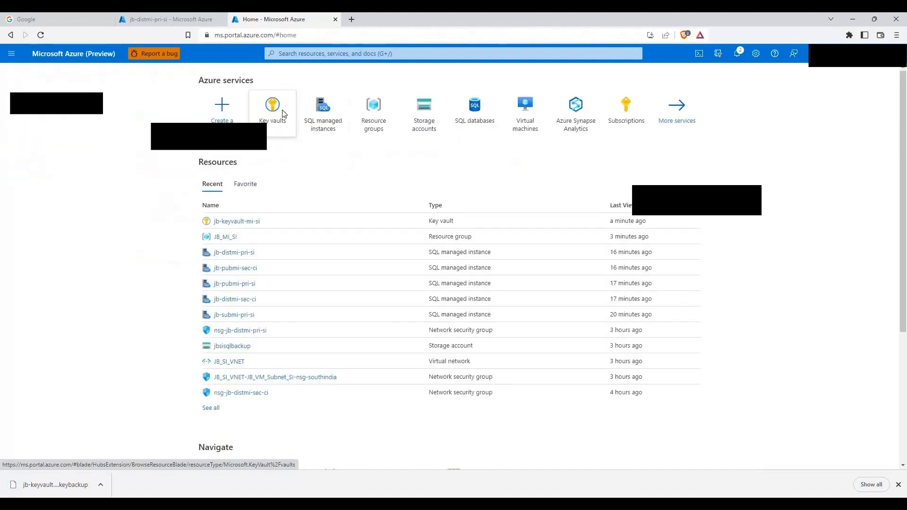
{"action": "left_click", "coordinate": [273, 110]}
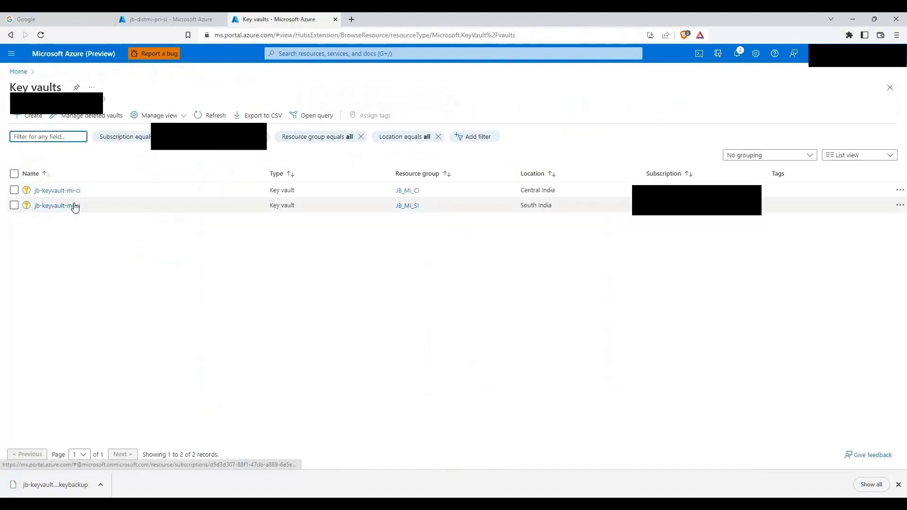
{"action": "left_click", "coordinate": [76, 191]}
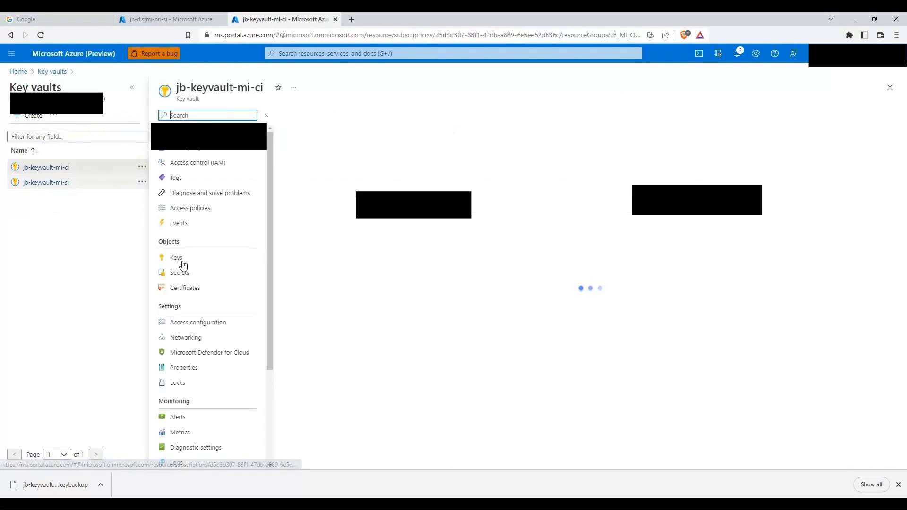
{"action": "left_click", "coordinate": [182, 262]}
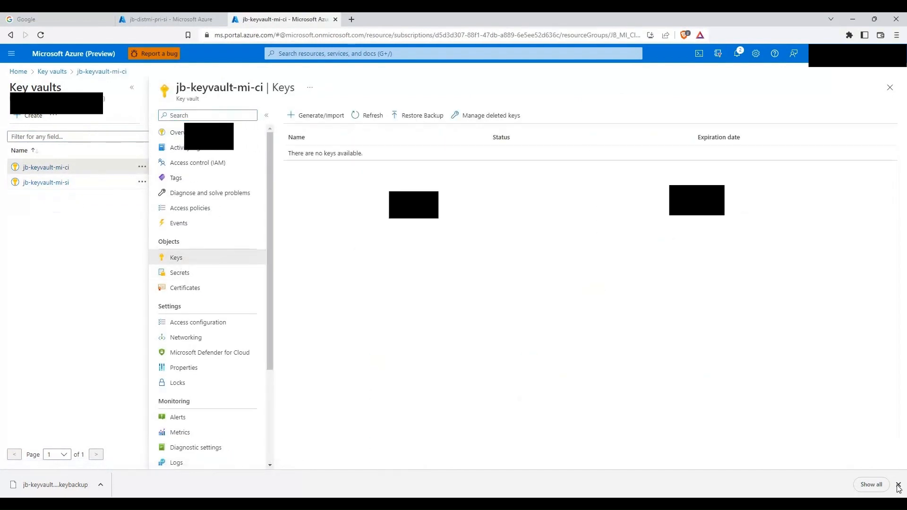
Step: Restore jb-key-mi-si from the .keybackup file in C:\Key, then close the vault's tab
{"action": "left_click", "coordinate": [405, 118]}
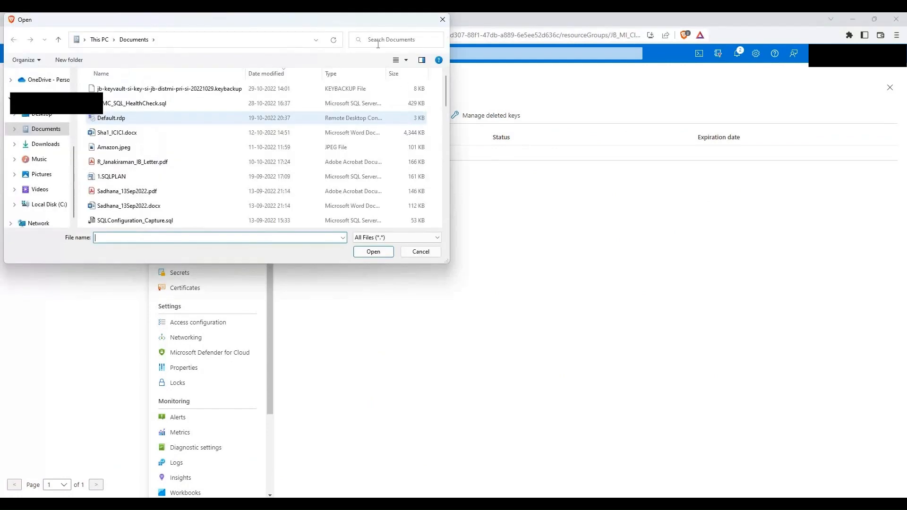
{"action": "left_click_drag", "start_coordinate": [372, 20], "coordinate": [569, 156]}
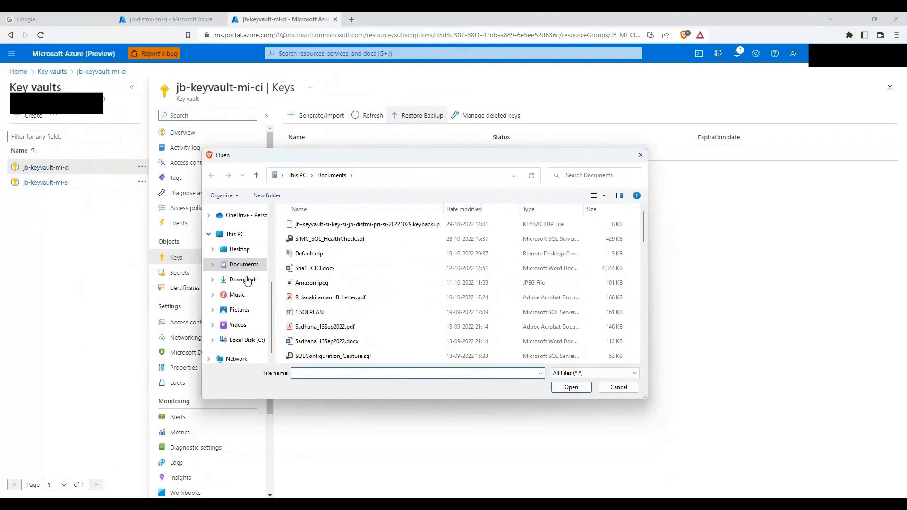
{"action": "left_click", "coordinate": [256, 338]}
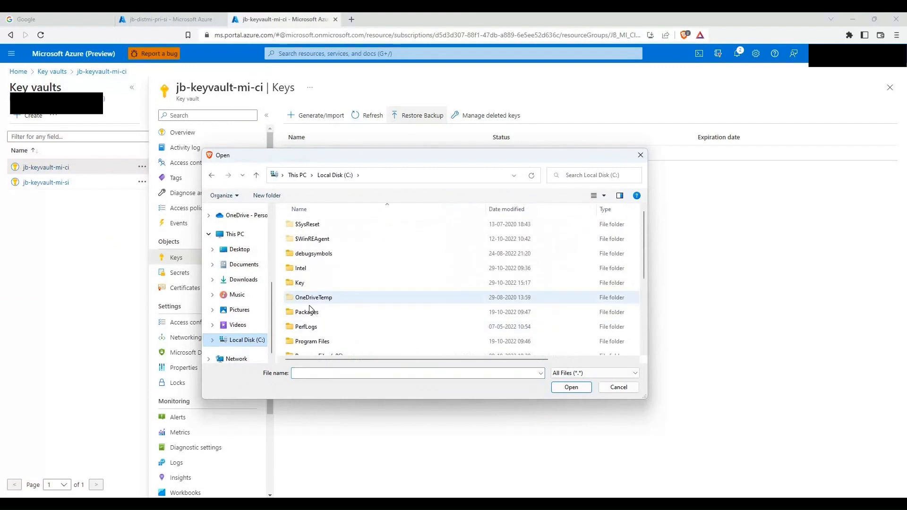
{"action": "double_click", "coordinate": [305, 284]}
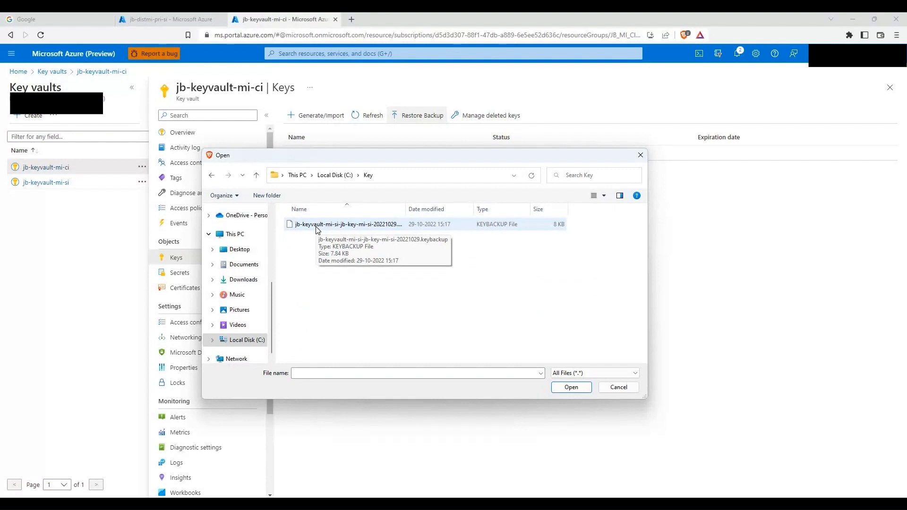
{"action": "double_click", "coordinate": [317, 225]}
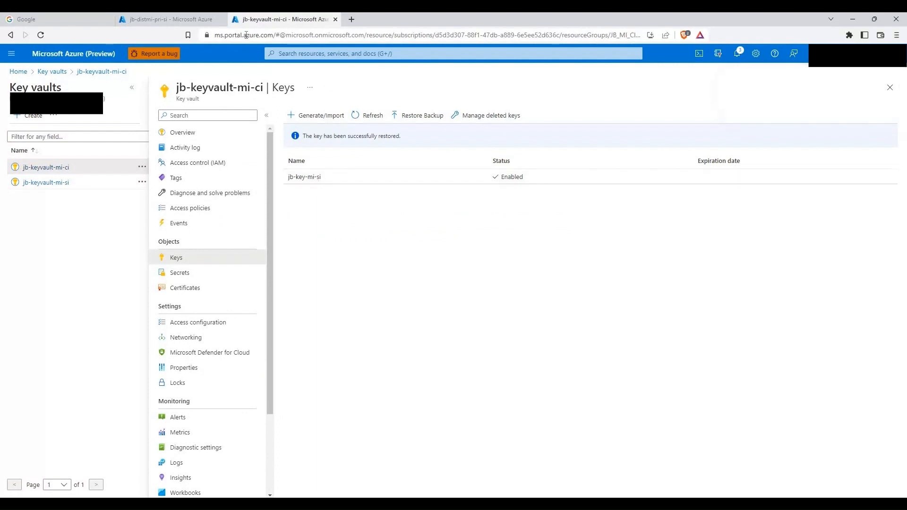
{"action": "left_click", "coordinate": [335, 20]}
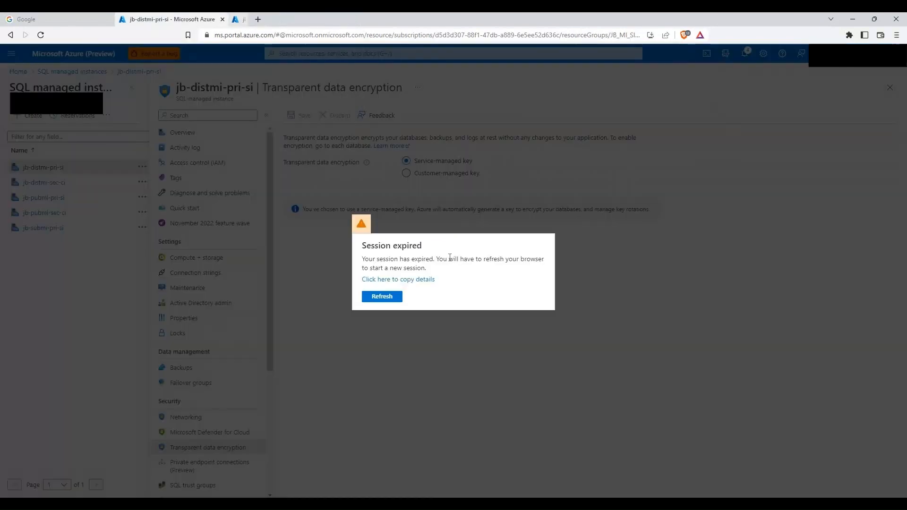
Step: Refresh the expired session and open jb-pubmi-pri-si's Transparent data encryption page via SQL managed instances
{"action": "left_click", "coordinate": [390, 297]}
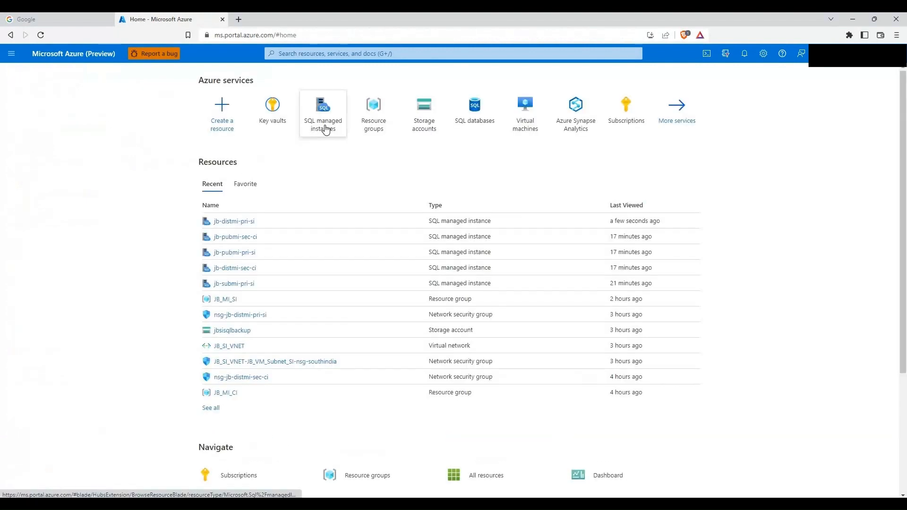
{"action": "left_click", "coordinate": [324, 124]}
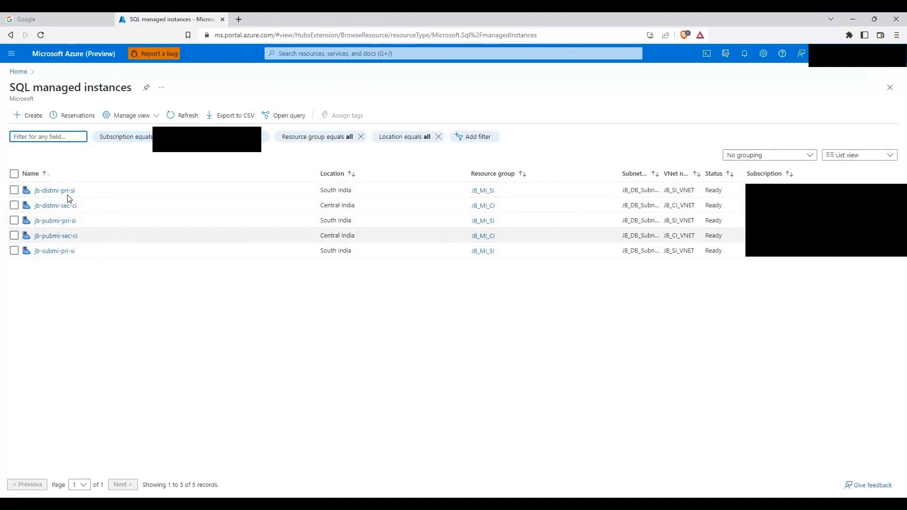
{"action": "left_click", "coordinate": [49, 222]}
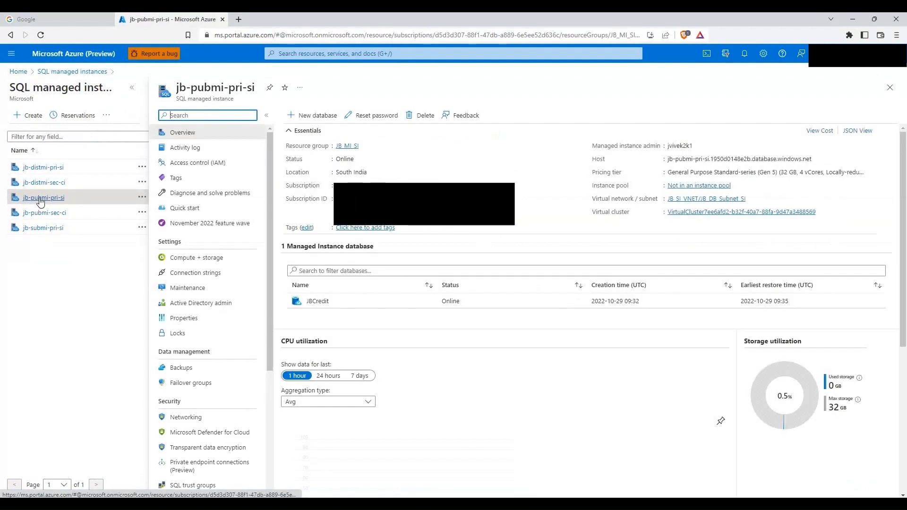
{"action": "left_click", "coordinate": [202, 389]}
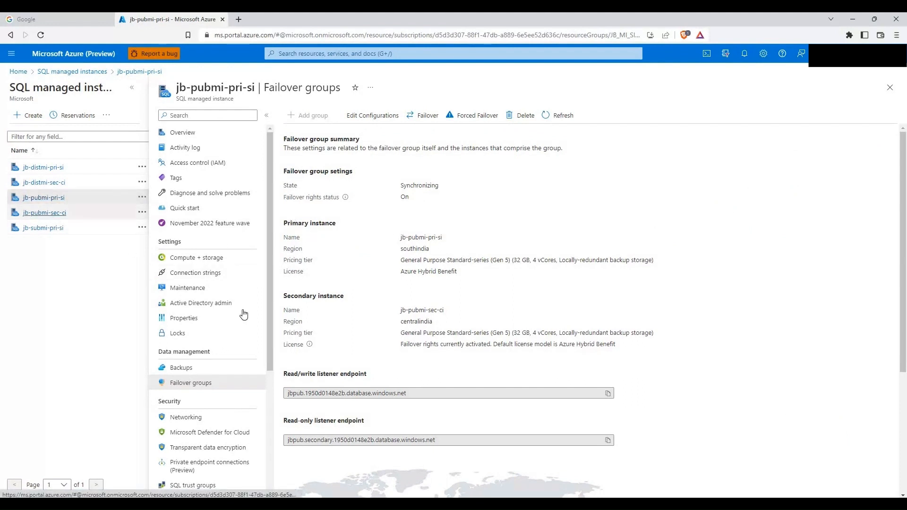
{"action": "left_click", "coordinate": [215, 448]}
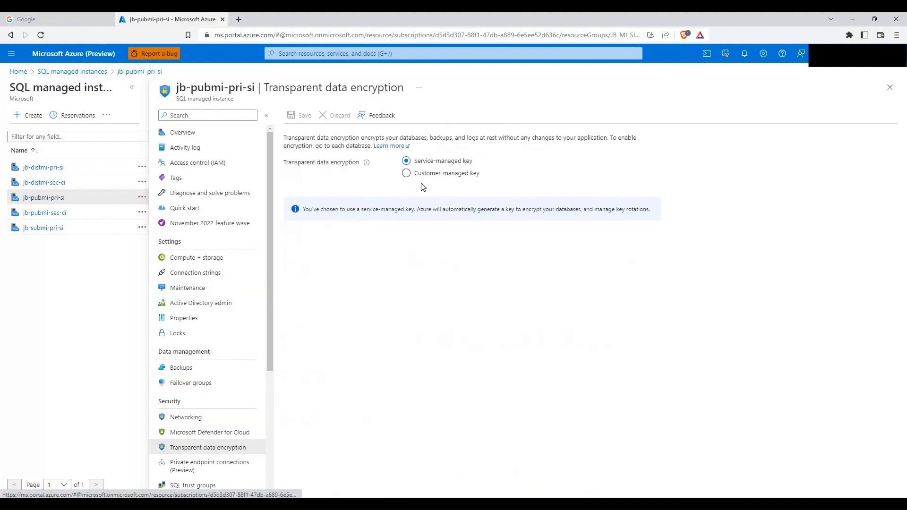
Step: Choose customer-managed key jb-key-mi-si from vault jb-keyvault-mi-si for jb-pubmi-pri-si's TDE and save
{"action": "left_click", "coordinate": [409, 175]}
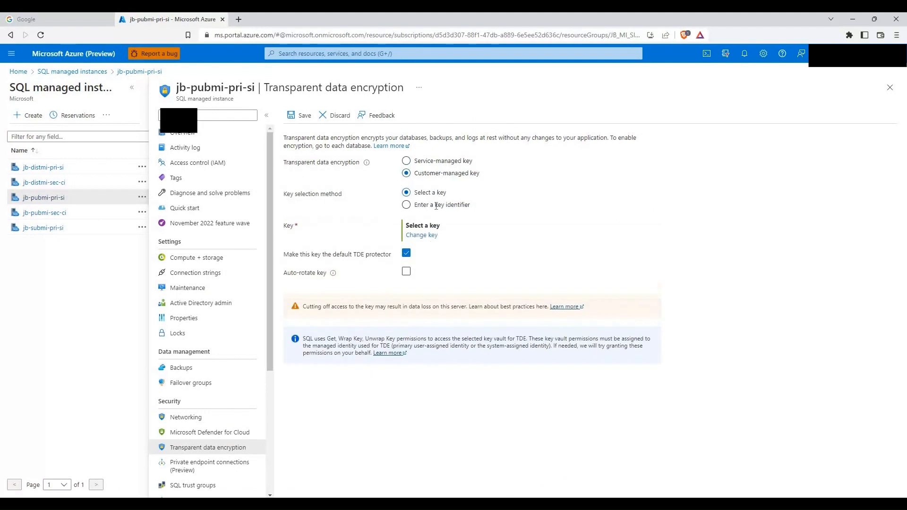
{"action": "left_click", "coordinate": [422, 236]}
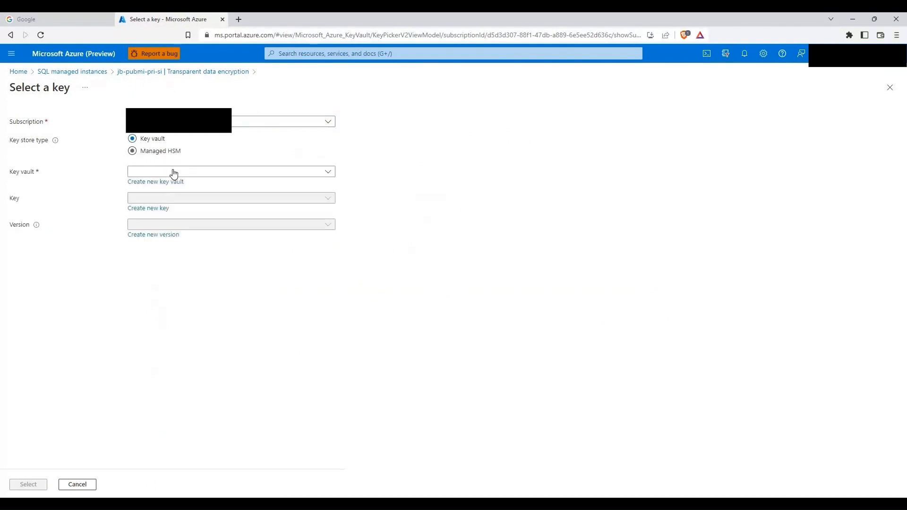
{"action": "left_click", "coordinate": [172, 172]}
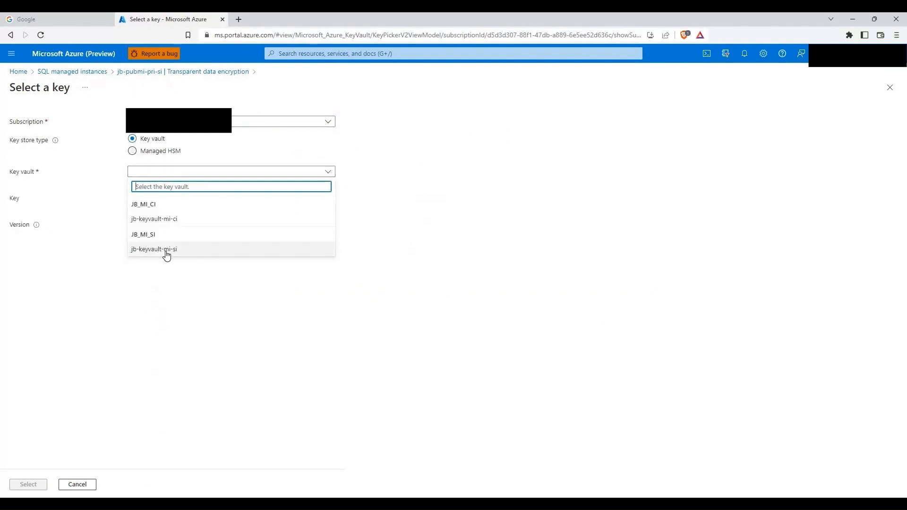
{"action": "left_click", "coordinate": [166, 255]}
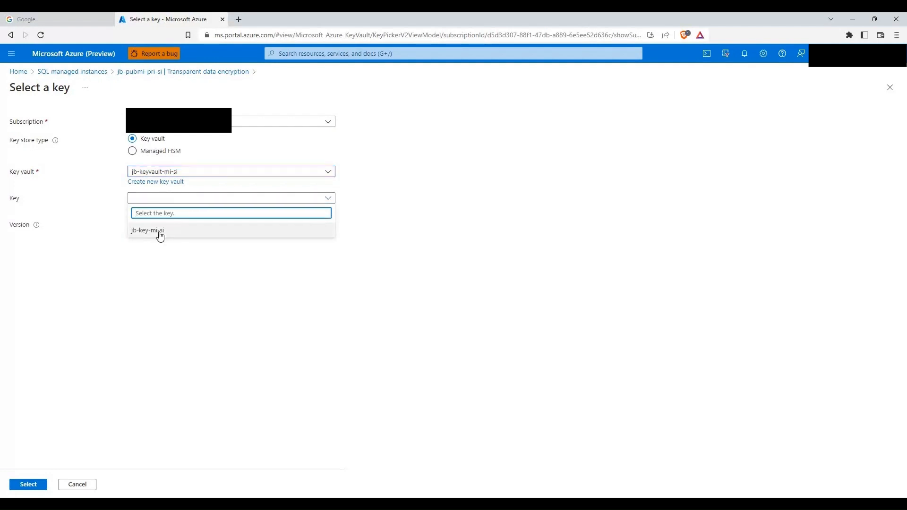
{"action": "left_click", "coordinate": [149, 229]}
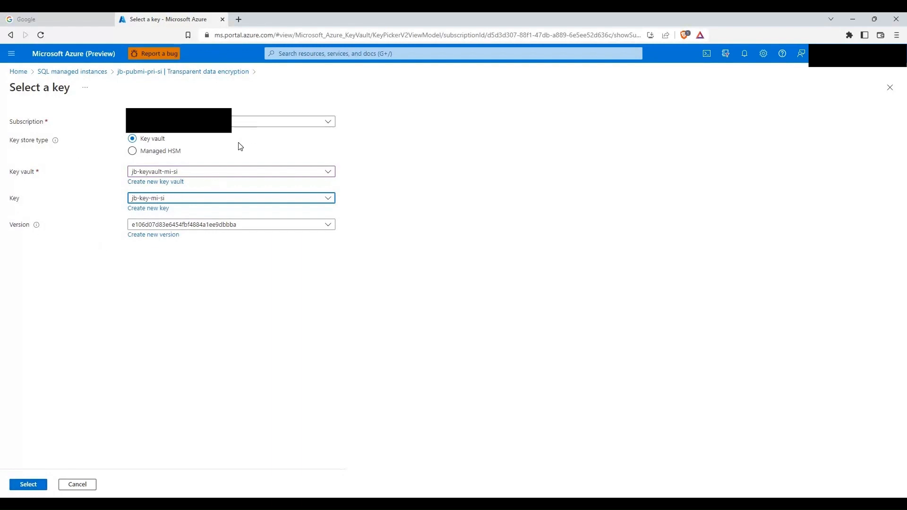
{"action": "left_click", "coordinate": [29, 486]}
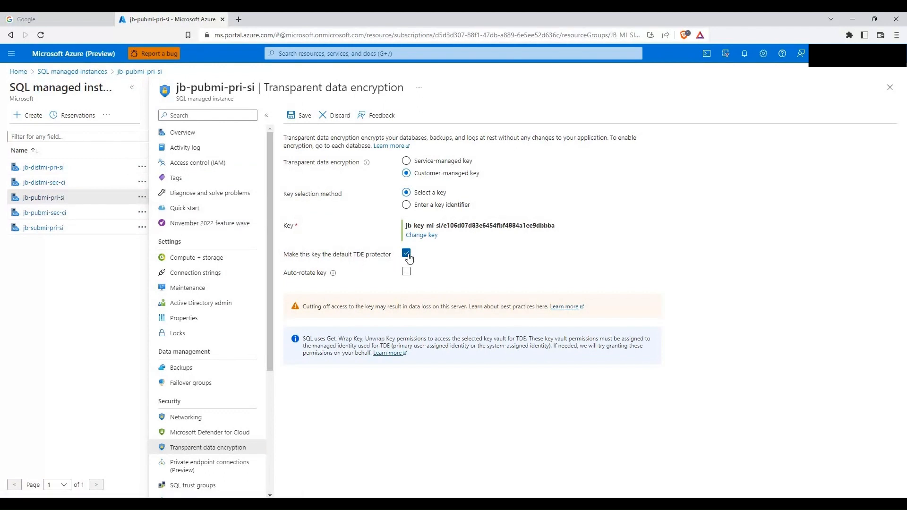
{"action": "left_click", "coordinate": [302, 117]}
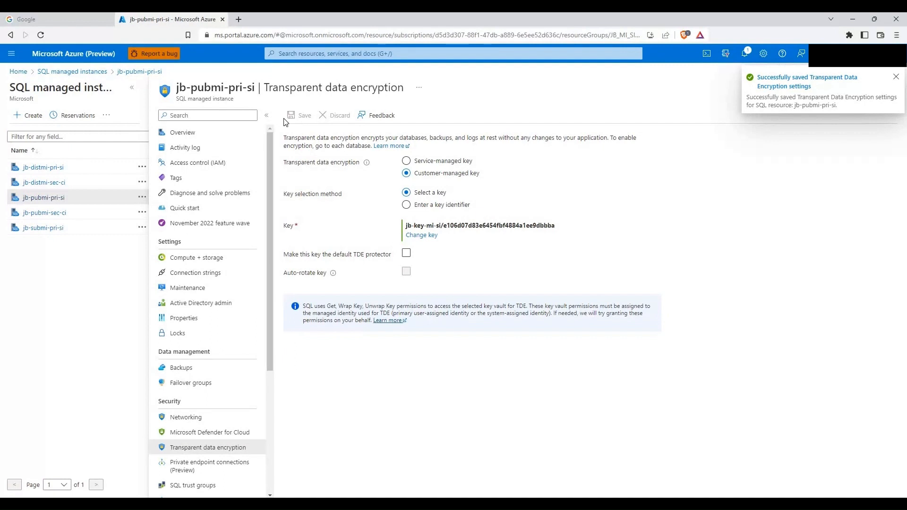
Step: Give jb-pubmi-sec-ci's TDE the customer-managed key jb-key-mi-si from jb-keyvault-mi-ci and save
{"action": "left_click", "coordinate": [56, 218]}
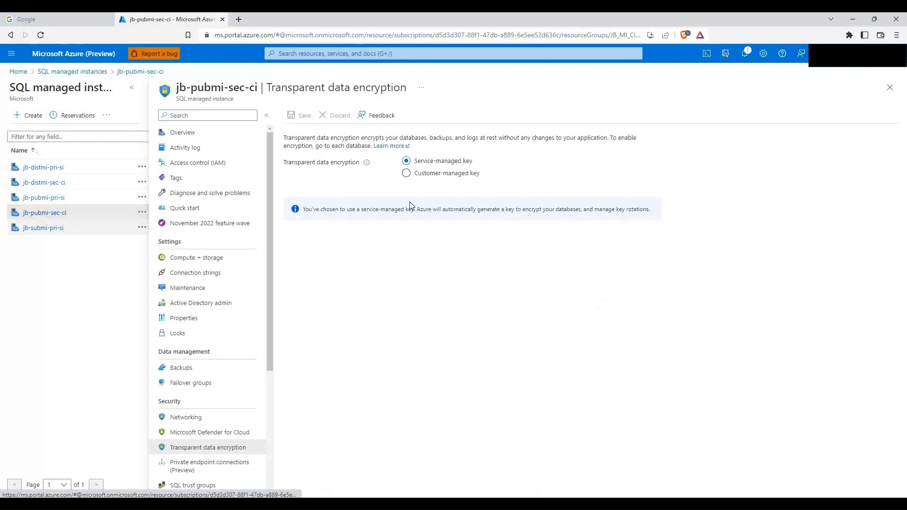
{"action": "left_click", "coordinate": [406, 174]}
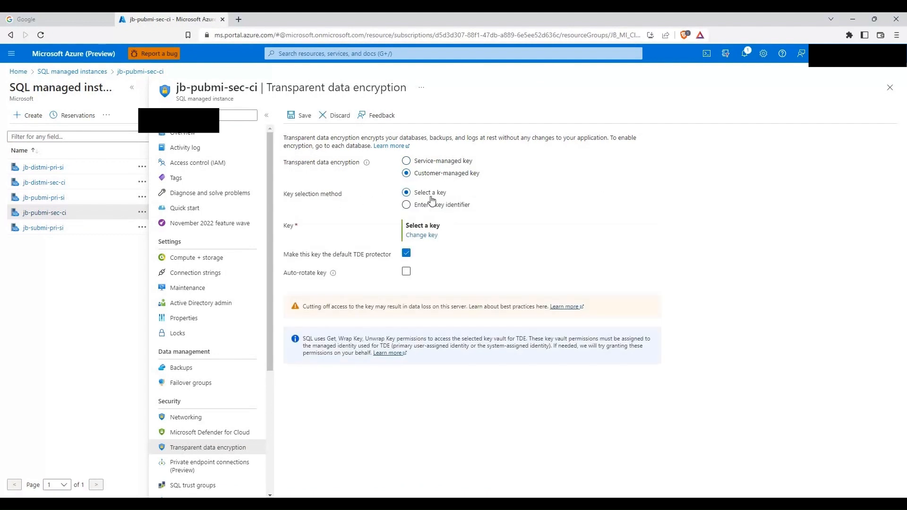
{"action": "left_click", "coordinate": [421, 235]}
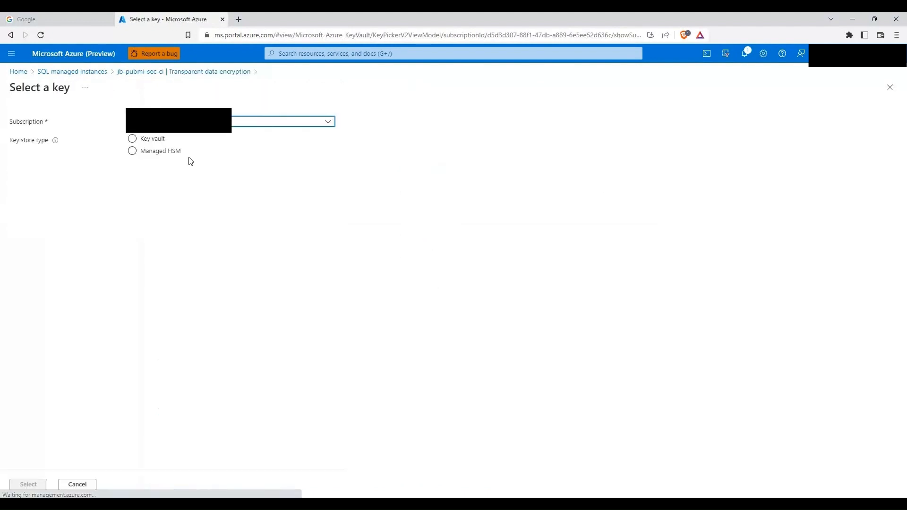
{"action": "left_click", "coordinate": [138, 140]}
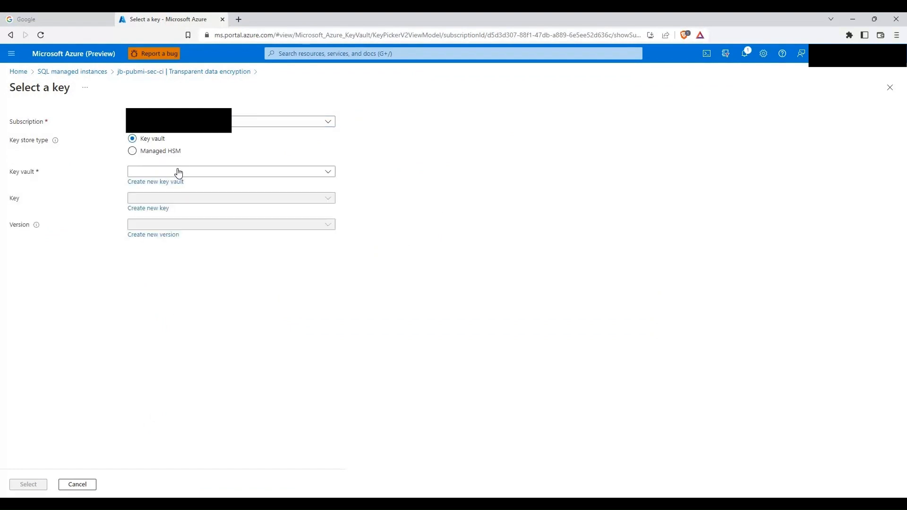
{"action": "left_click", "coordinate": [178, 173]}
{"action": "left_click", "coordinate": [161, 219]}
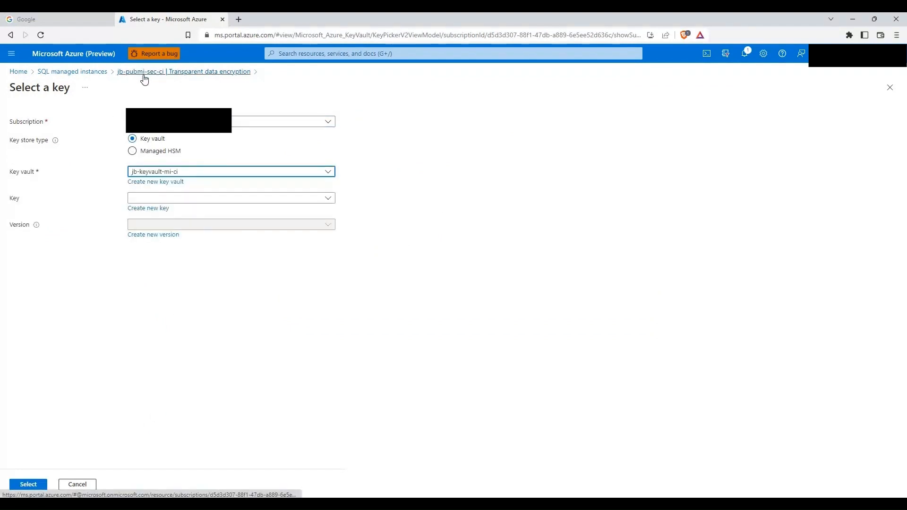
{"action": "left_click", "coordinate": [160, 199]}
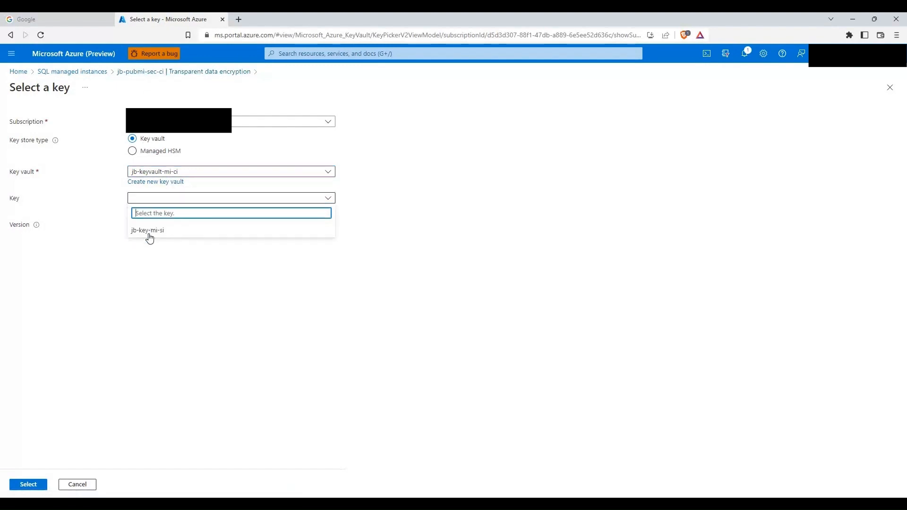
{"action": "left_click", "coordinate": [154, 231]}
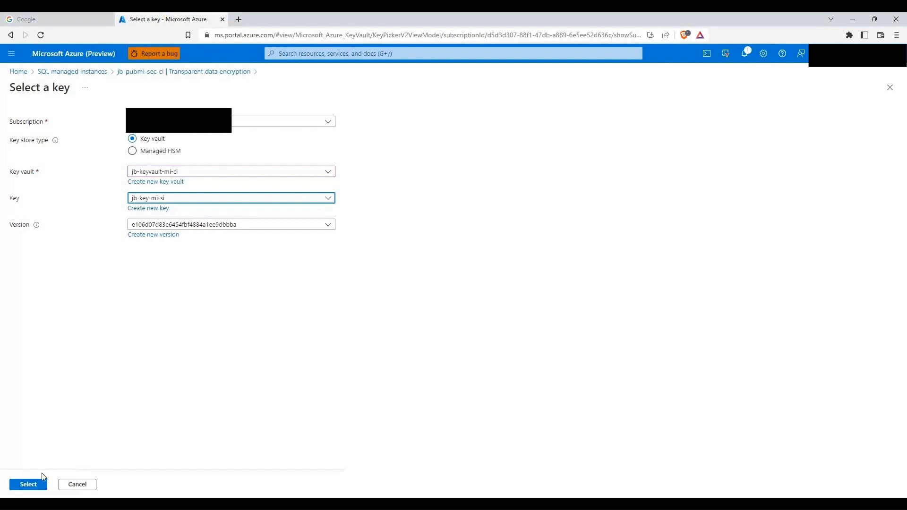
{"action": "left_click", "coordinate": [35, 488]}
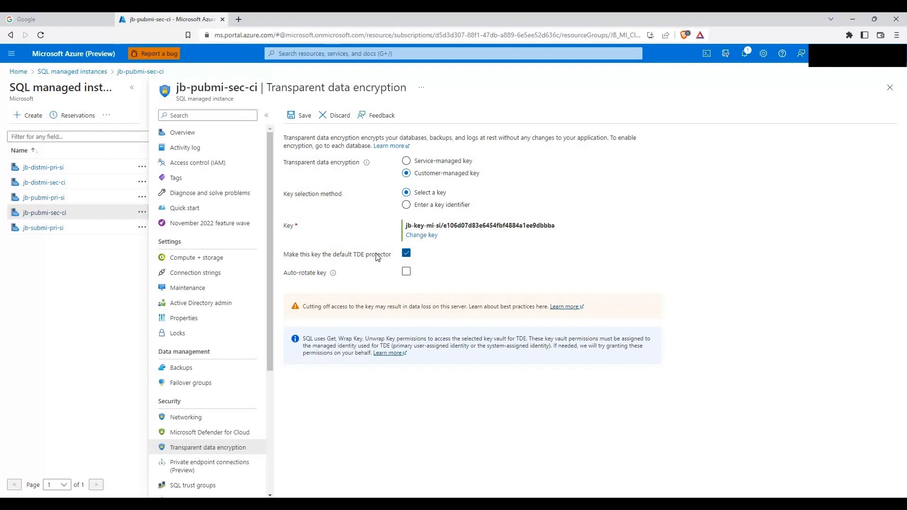
{"action": "left_click", "coordinate": [300, 116]}
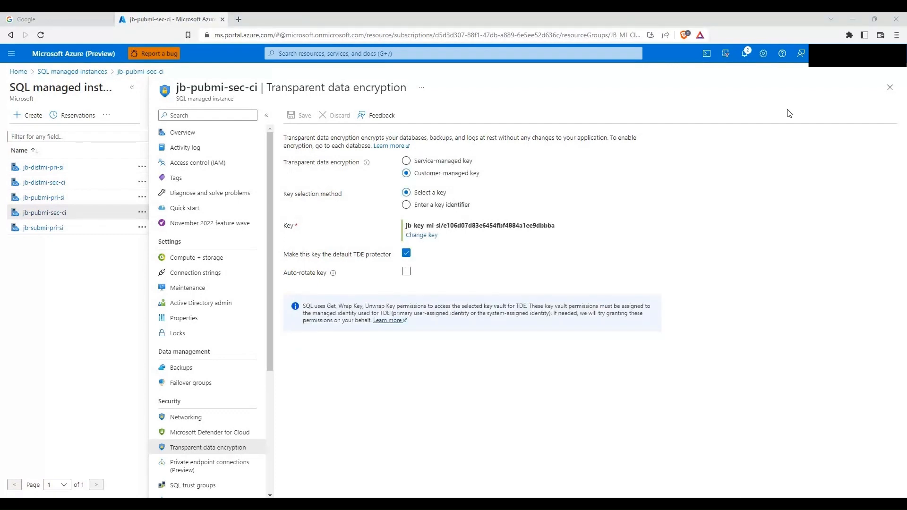
Step: Change jb-pubmi-pri-si's TDE key to jb-key-mi-si from jb-keyvault-mi-si and save it
{"action": "left_click", "coordinate": [42, 198]}
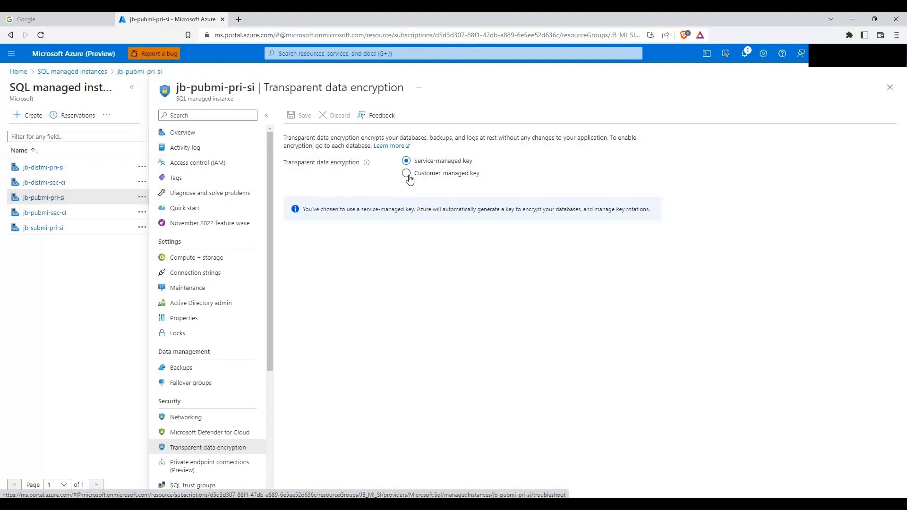
{"action": "left_click", "coordinate": [407, 174]}
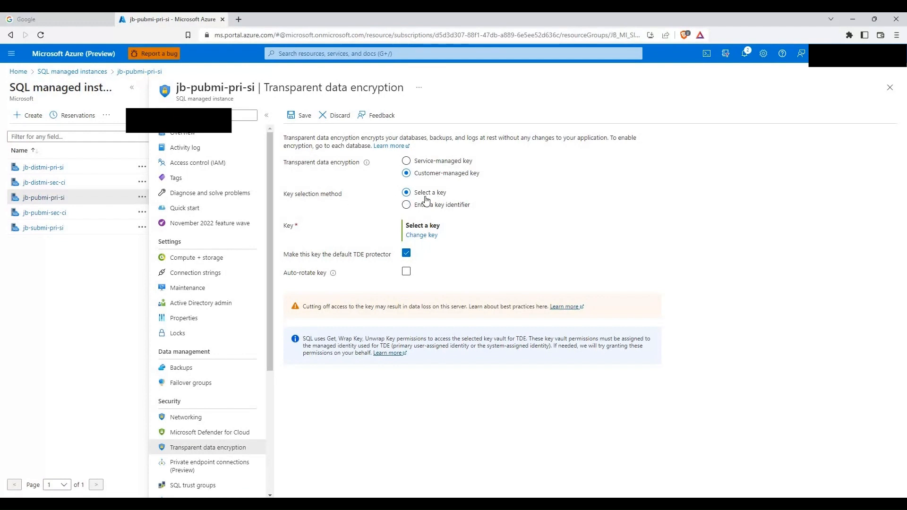
{"action": "left_click", "coordinate": [424, 235]}
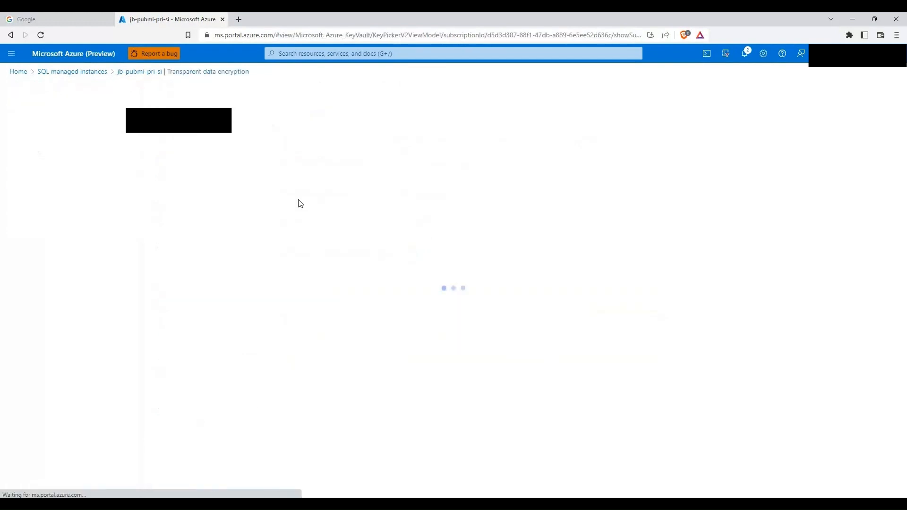
{"action": "left_click", "coordinate": [134, 142]}
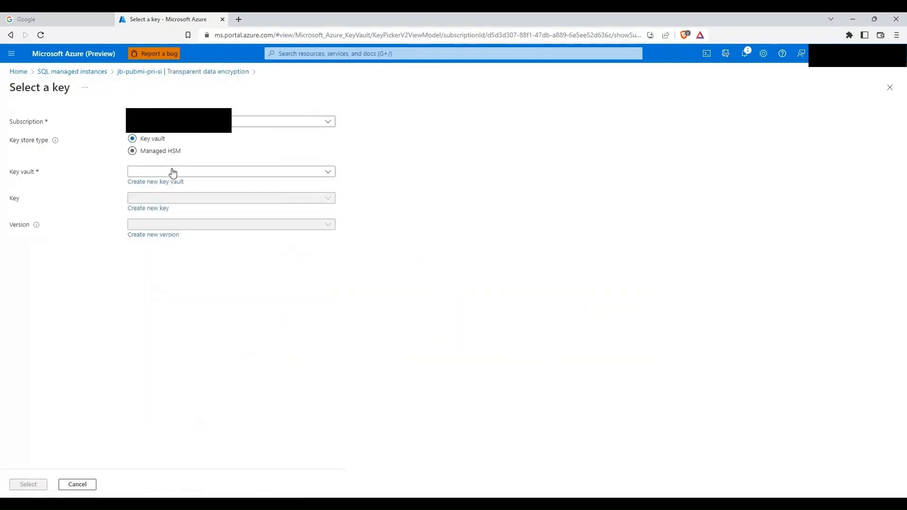
{"action": "left_click", "coordinate": [172, 173]}
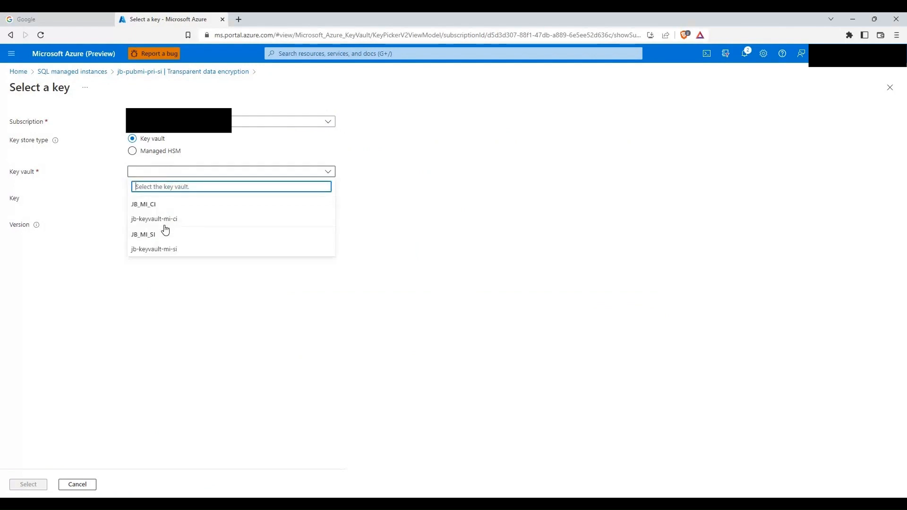
{"action": "left_click", "coordinate": [167, 251]}
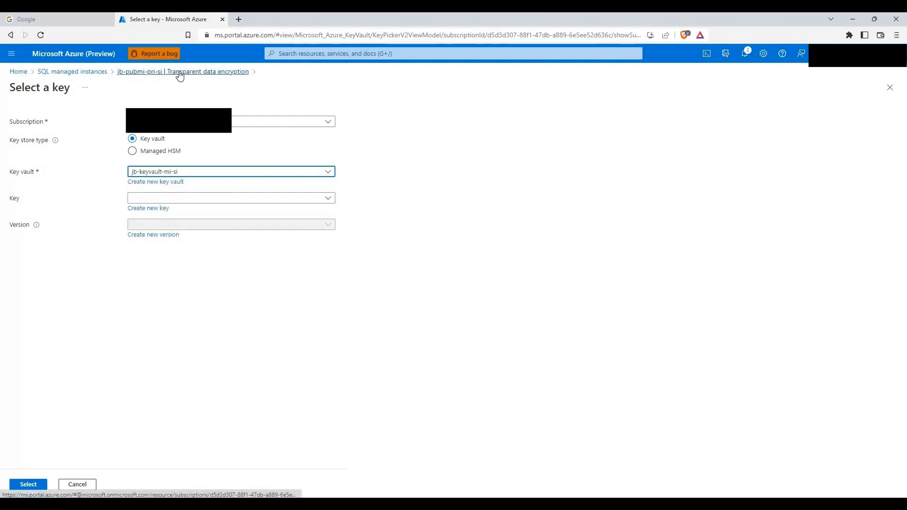
{"action": "left_click", "coordinate": [172, 198]}
{"action": "left_click", "coordinate": [170, 231]}
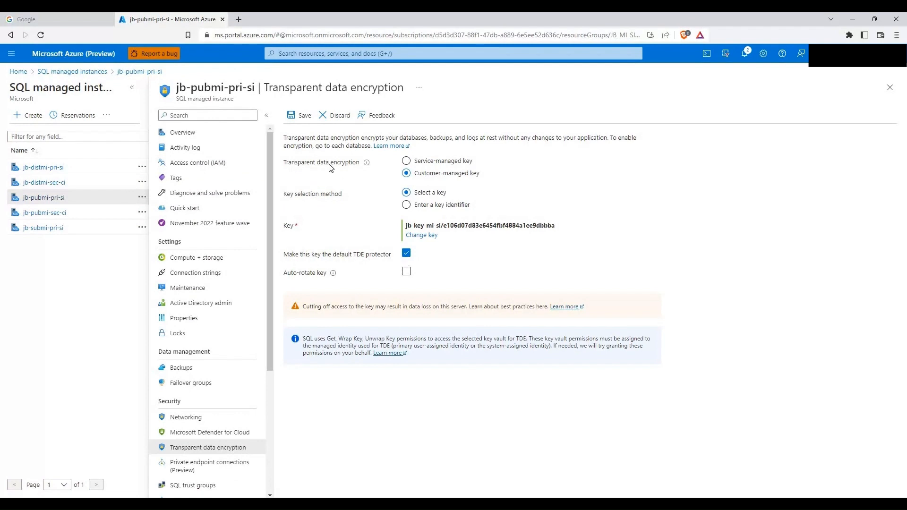
{"action": "left_click", "coordinate": [304, 119]}
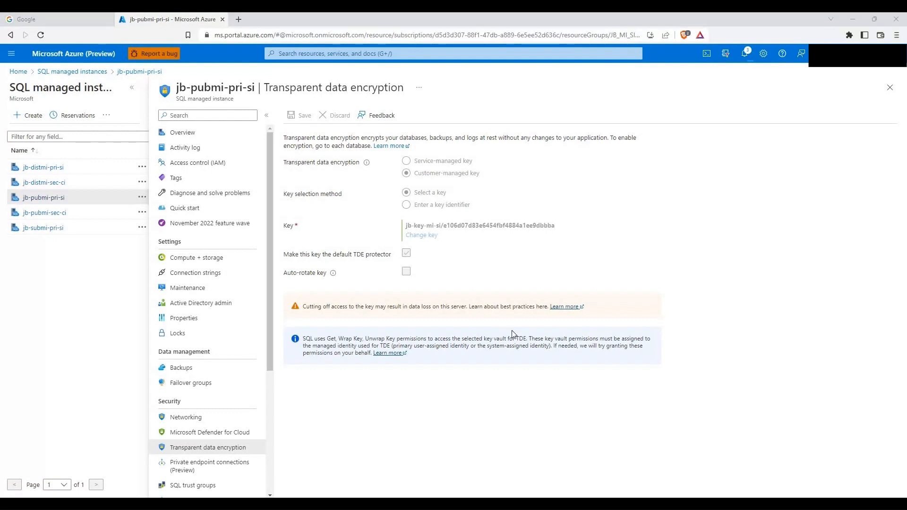
Step: Look over jb-pubmi-sec-ci and jb-pubmi-pri-si, then view jb-distmi-pri-si's failover groups and TDE settings
{"action": "left_click", "coordinate": [55, 217]}
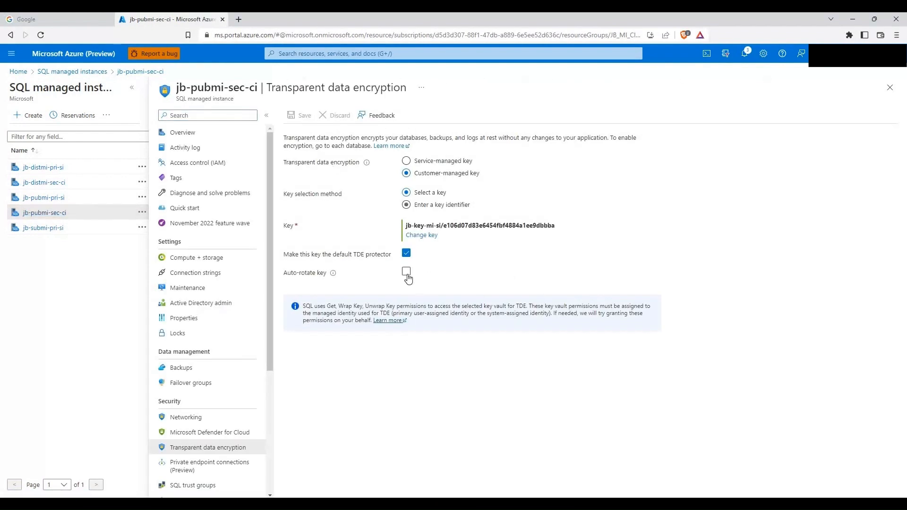
{"action": "left_click", "coordinate": [54, 203]}
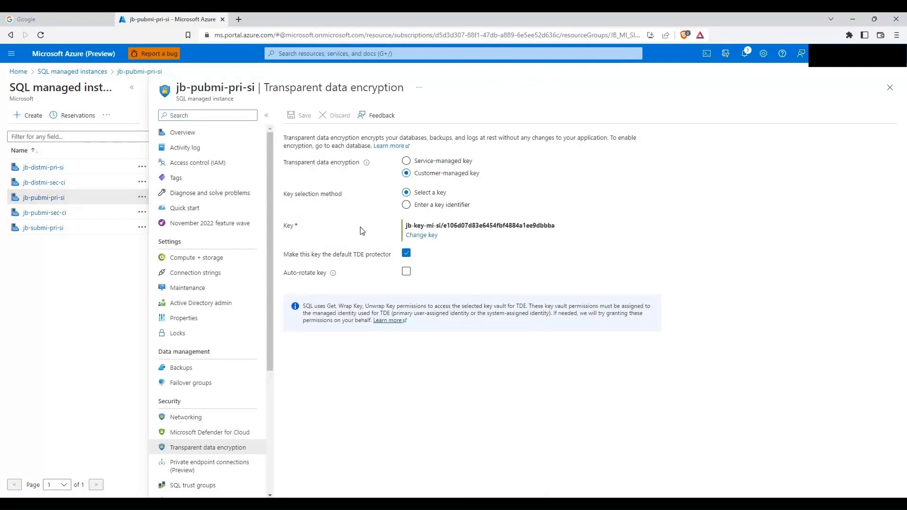
{"action": "left_click", "coordinate": [42, 171]}
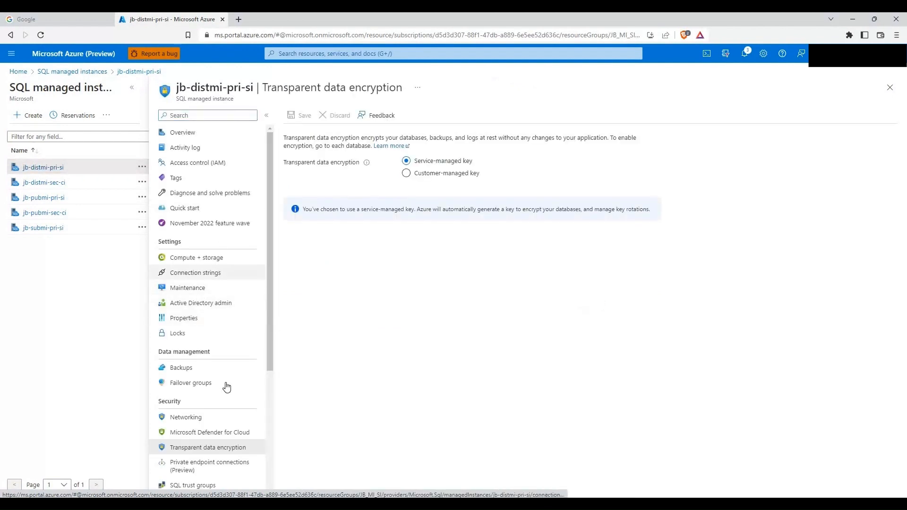
{"action": "left_click", "coordinate": [224, 386]}
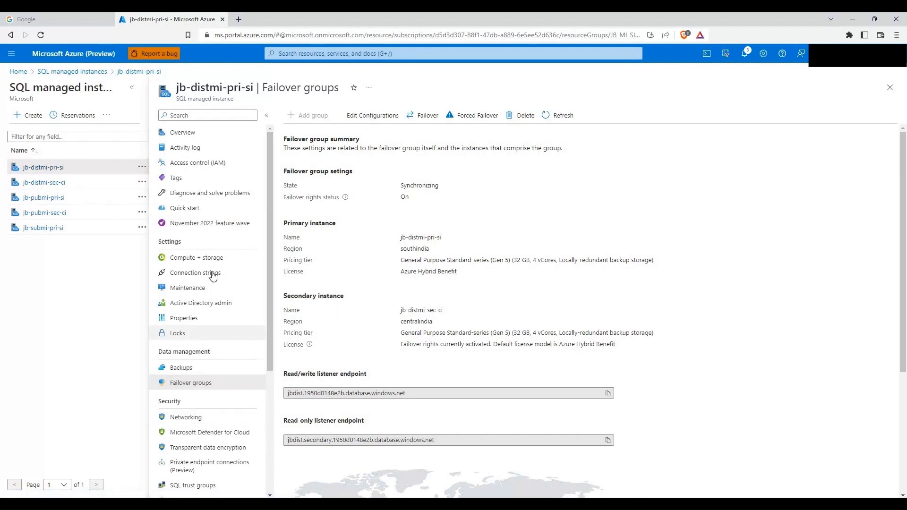
{"action": "left_click", "coordinate": [204, 447]}
Step: Protect jb-distmi-pri-si's TDE with customer-managed key jb-key-mi-si from vault jb-keyvault-mi-si and save
{"action": "left_click", "coordinate": [406, 173]}
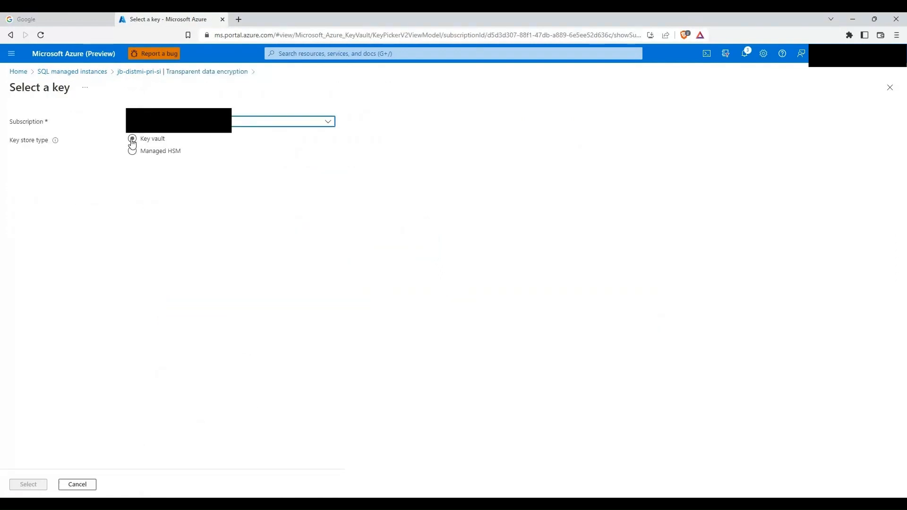
{"action": "left_click", "coordinate": [201, 172]}
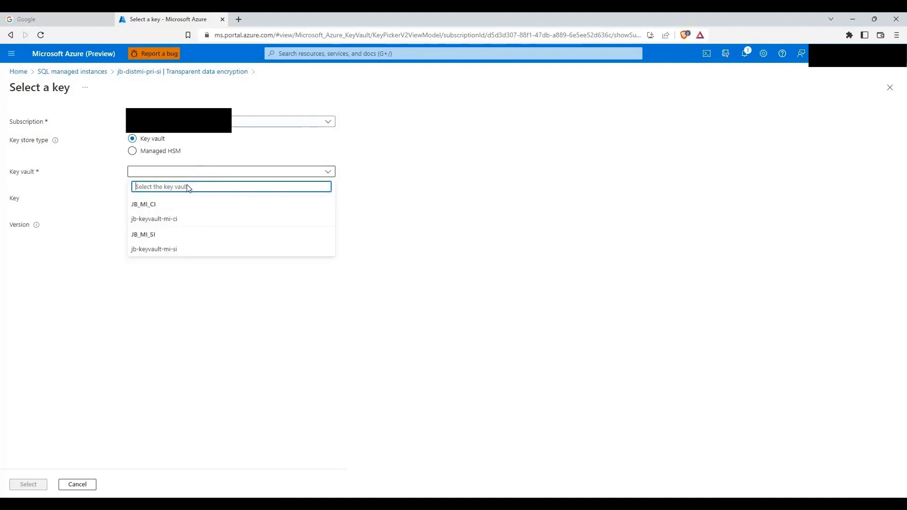
{"action": "left_click", "coordinate": [166, 250]}
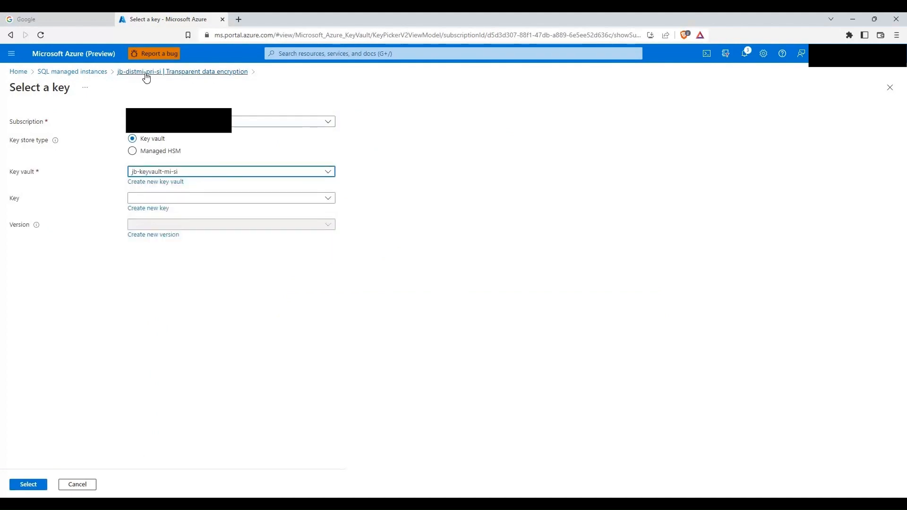
{"action": "left_click", "coordinate": [182, 198]}
{"action": "left_click", "coordinate": [184, 231]}
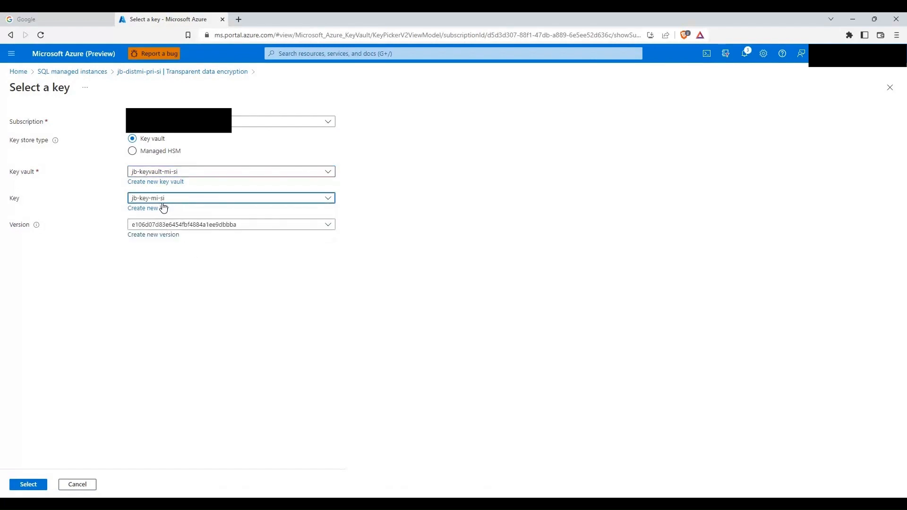
{"action": "left_click", "coordinate": [29, 485]}
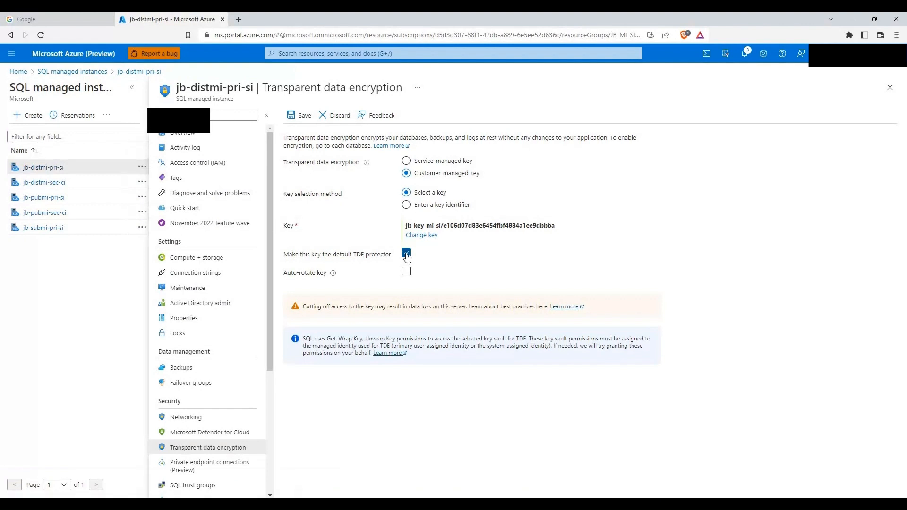
{"action": "left_click", "coordinate": [303, 118]}
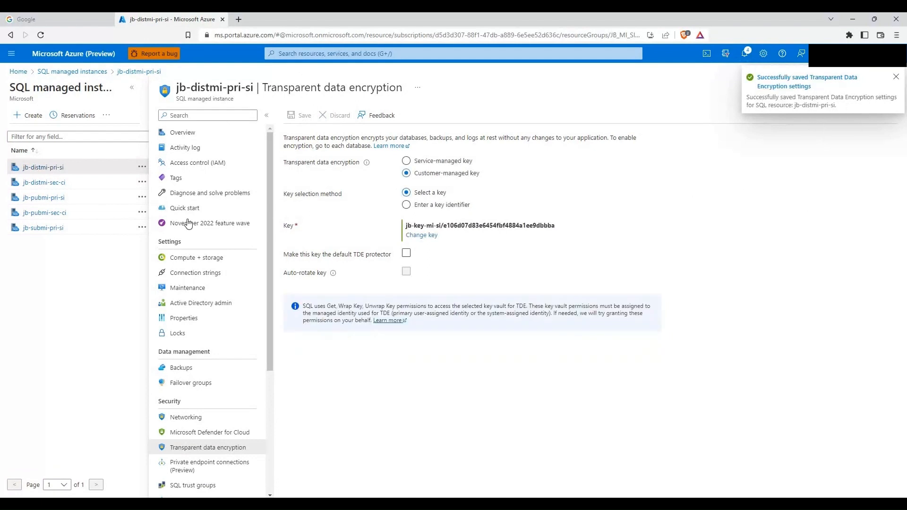
{"action": "left_click", "coordinate": [45, 184]}
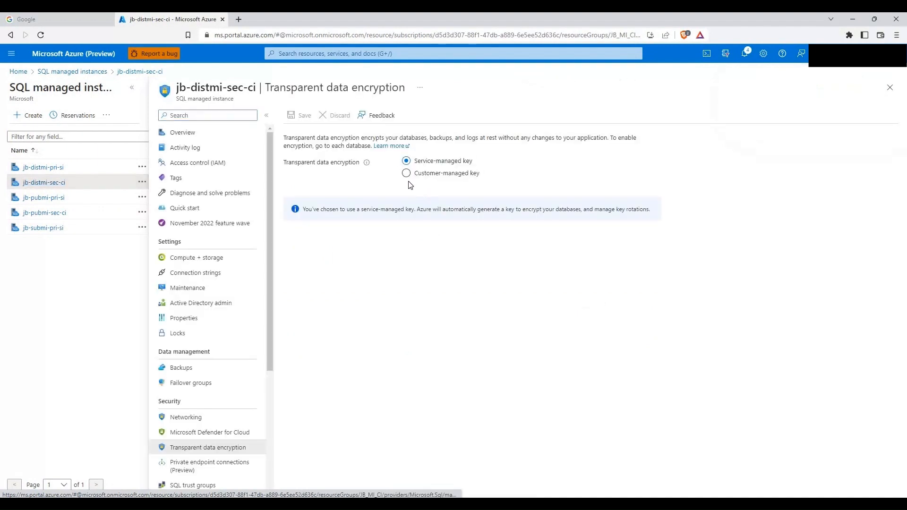
Step: Set jb-distmi-sec-ci's TDE protector to customer-managed key jb-key-mi-si in vault jb-keyvault-mi-ci and save
{"action": "left_click", "coordinate": [407, 174]}
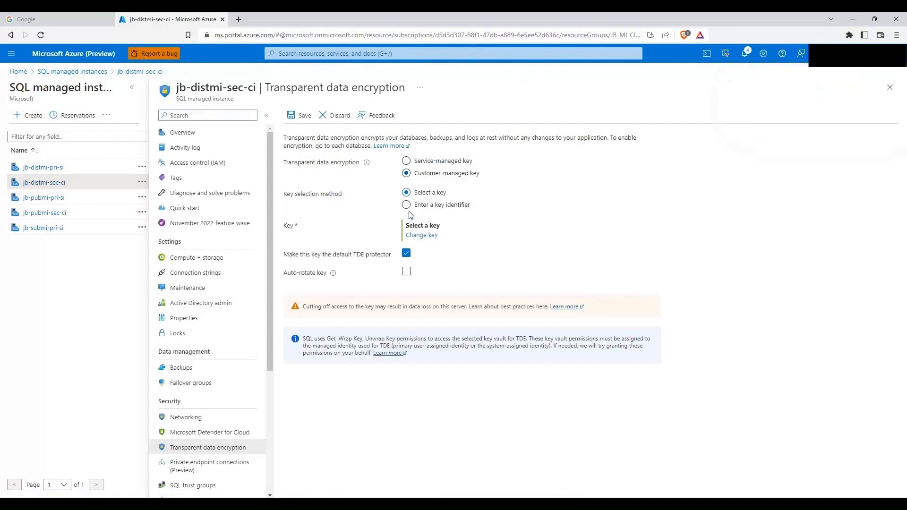
{"action": "left_click", "coordinate": [421, 236]}
{"action": "left_click", "coordinate": [147, 140]}
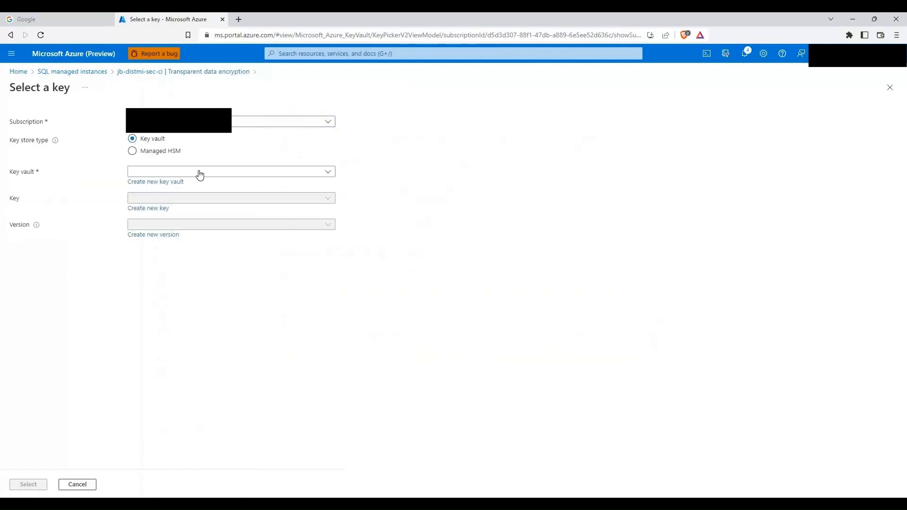
{"action": "left_click", "coordinate": [199, 173]}
{"action": "left_click", "coordinate": [181, 219]}
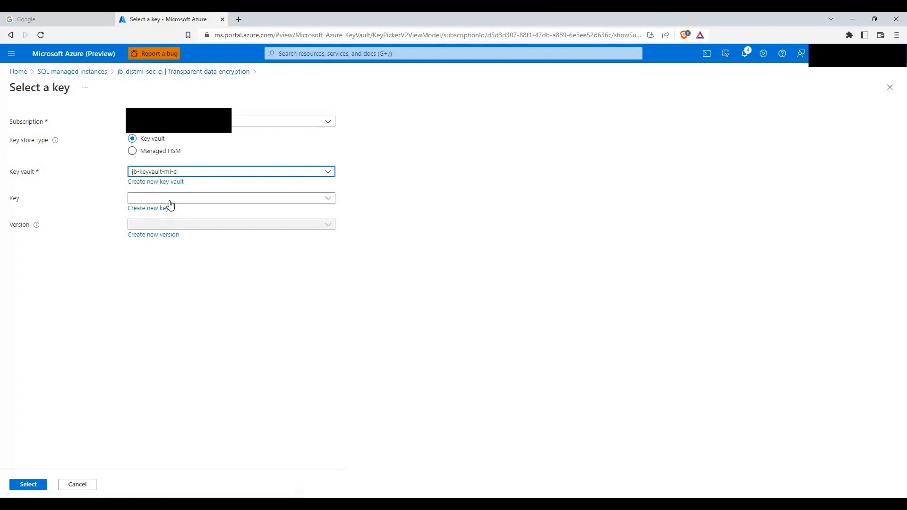
{"action": "left_click", "coordinate": [171, 201]}
{"action": "left_click", "coordinate": [153, 231]}
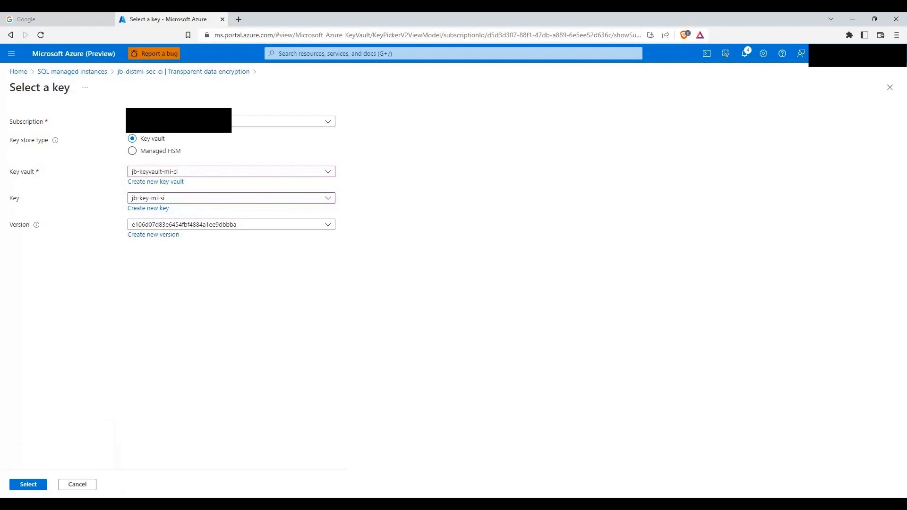
{"action": "left_click", "coordinate": [35, 485]}
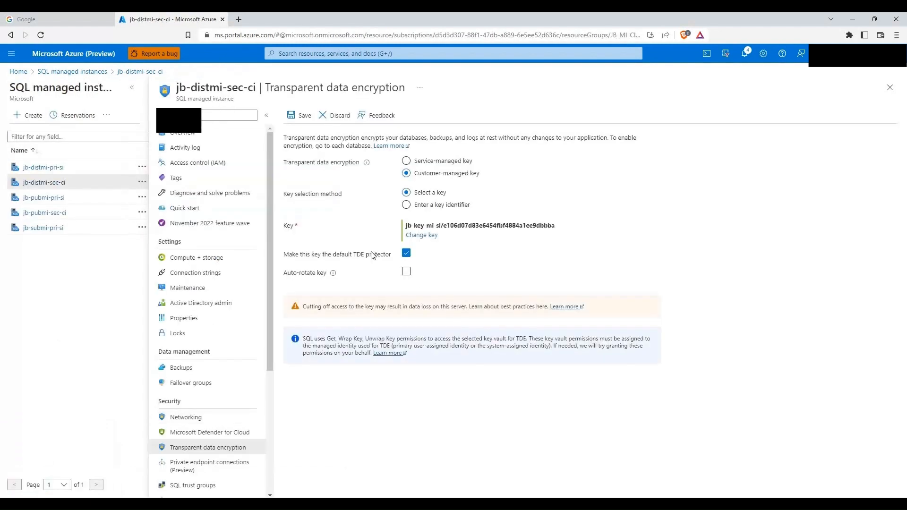
{"action": "left_click", "coordinate": [299, 117]}
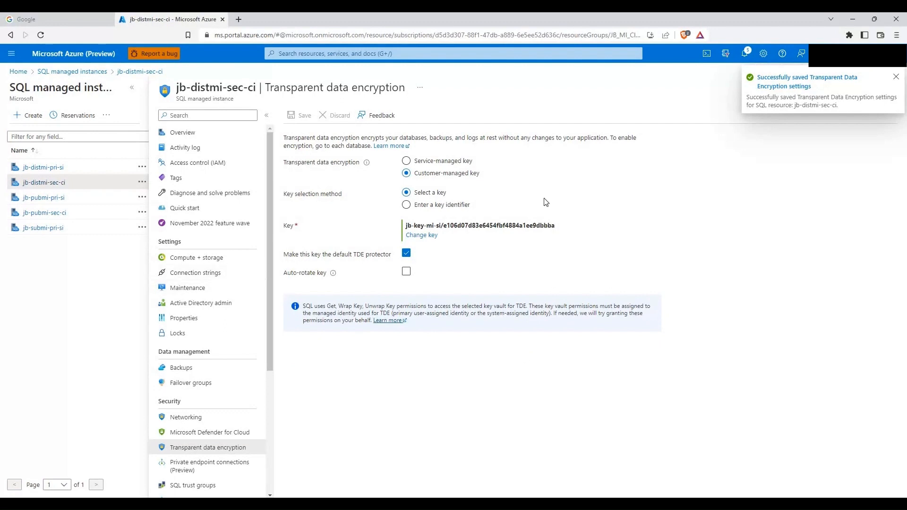
Step: Reapply customer-managed key jb-key-mi-si from jb-keyvault-mi-si to jb-distmi-pri-si's TDE and save
{"action": "left_click", "coordinate": [44, 167]}
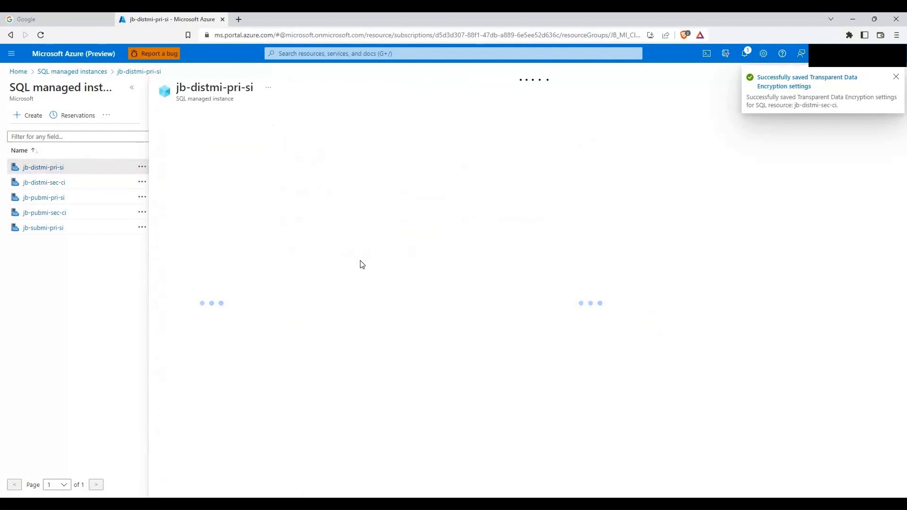
{"action": "left_click", "coordinate": [407, 173]}
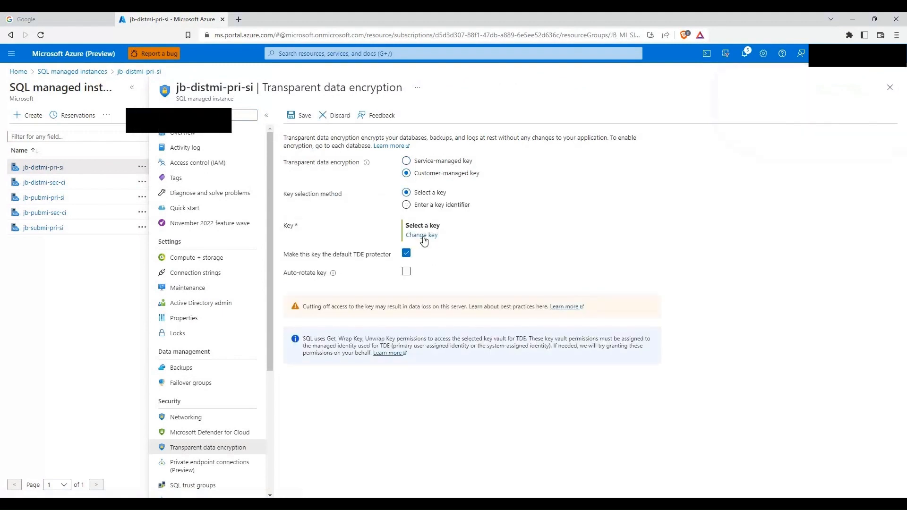
{"action": "left_click", "coordinate": [422, 235]}
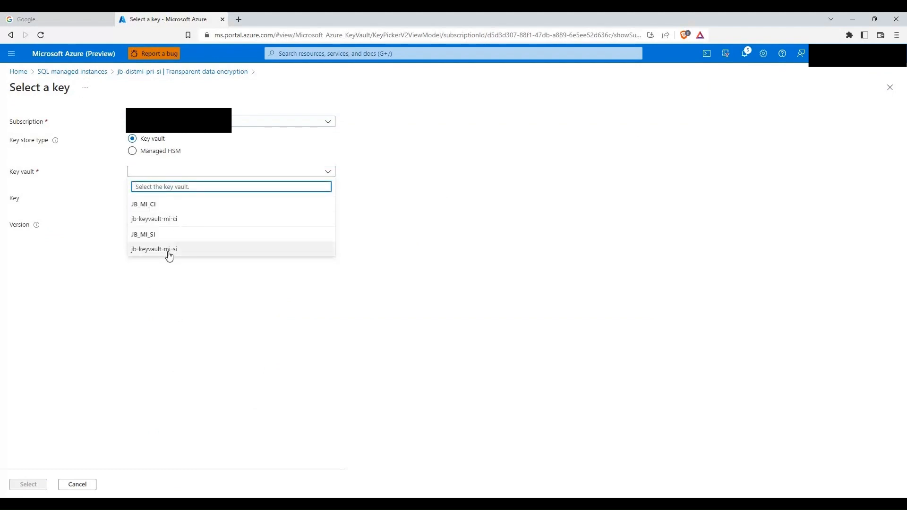
{"action": "left_click", "coordinate": [168, 254]}
{"action": "left_click", "coordinate": [165, 201]}
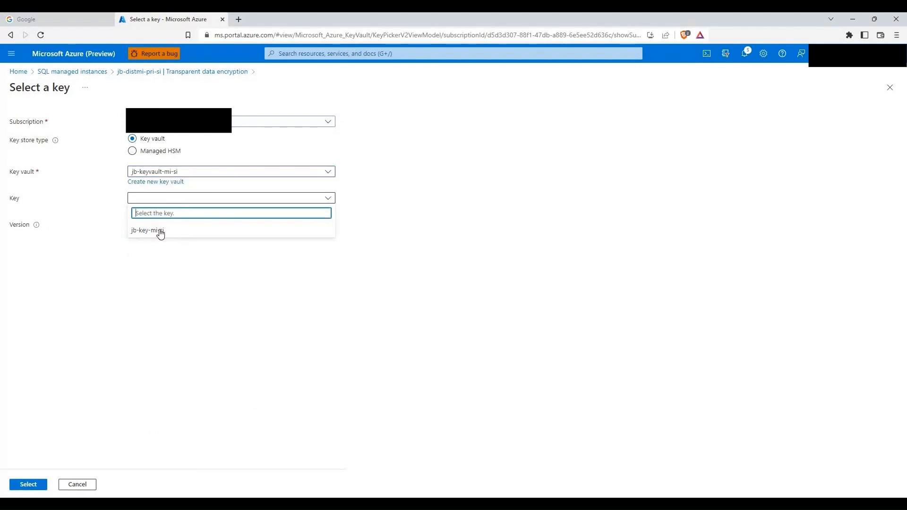
{"action": "left_click", "coordinate": [157, 230]}
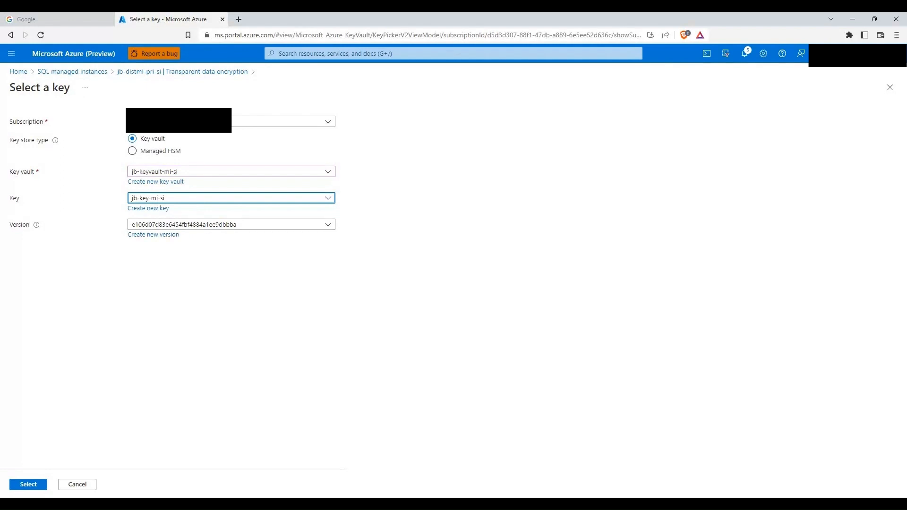
{"action": "left_click", "coordinate": [31, 485]}
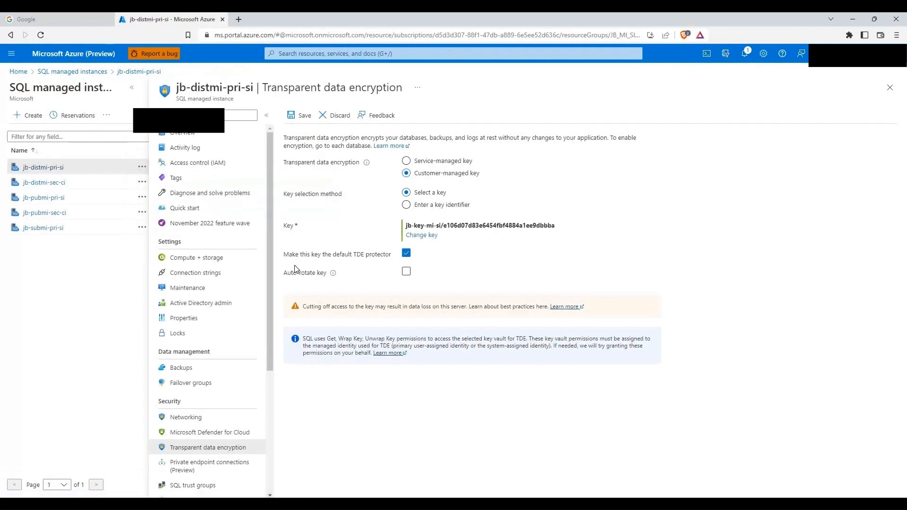
{"action": "left_click", "coordinate": [301, 115]}
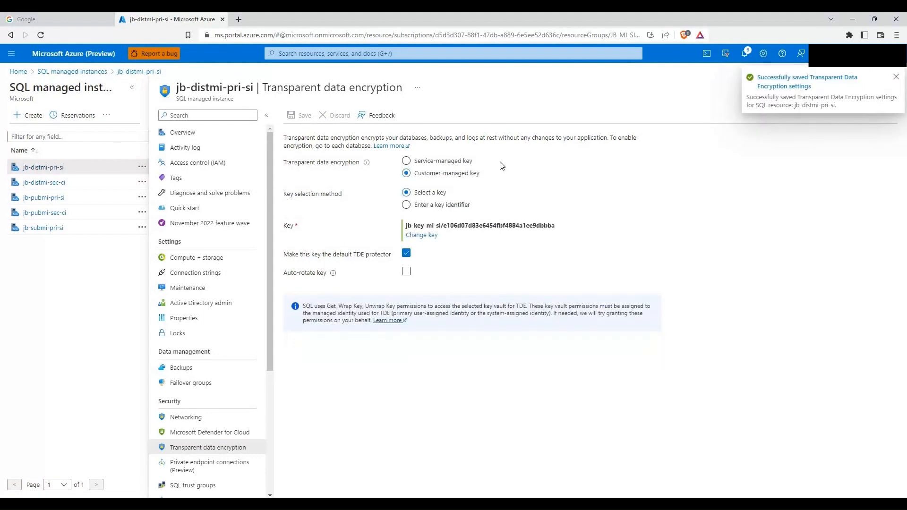
{"action": "left_click", "coordinate": [55, 183]}
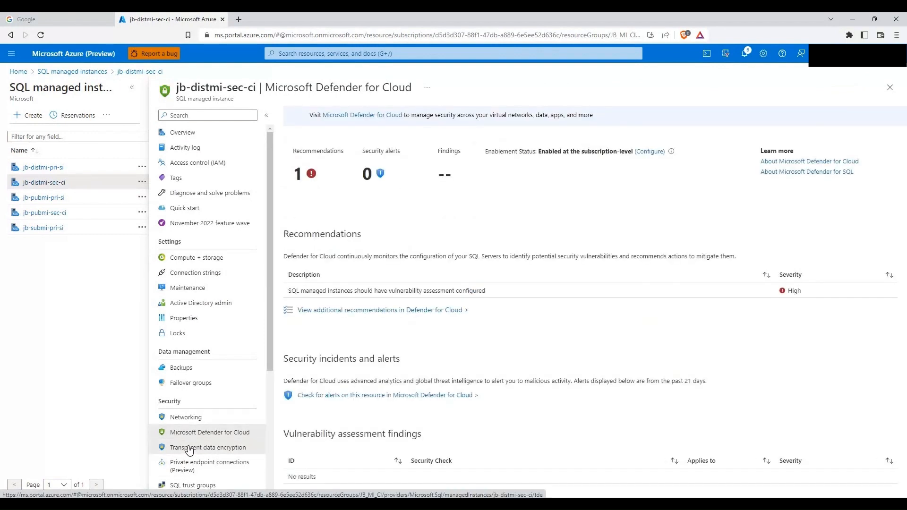
Step: Check the TDE pages of jb-distmi-sec-ci and jb-distmi-pri-si, both using key jb-key-mi-si
{"action": "left_click", "coordinate": [189, 448]}
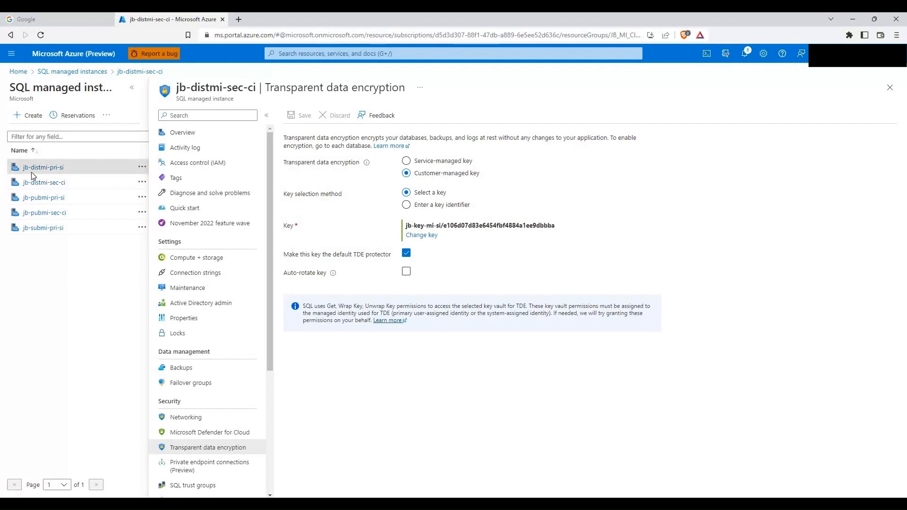
{"action": "left_click", "coordinate": [56, 170]}
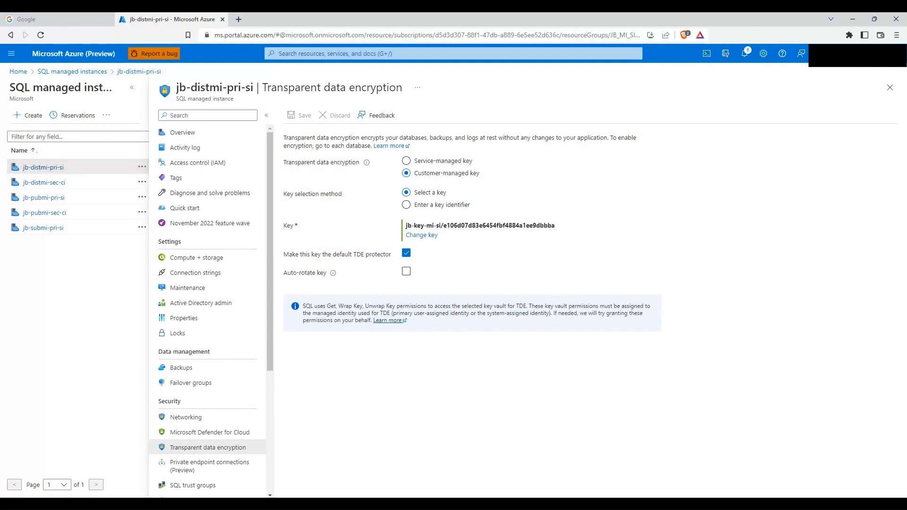
Step: Run the sys.dm_database_encryption_keys query in SSMS to list the database encryption keys
{"action": "key", "text": "alt+Tab"}
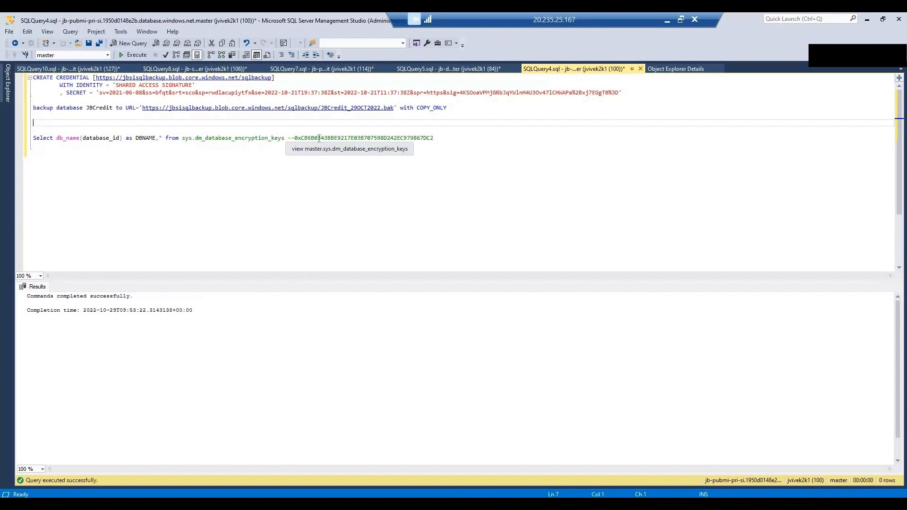
{"action": "double_click", "coordinate": [350, 138]}
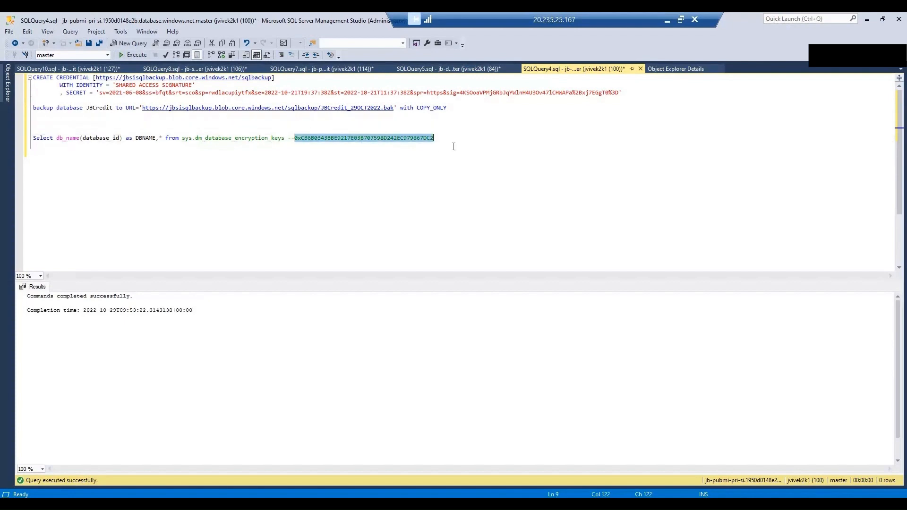
{"action": "left_click_drag", "start_coordinate": [475, 141], "coordinate": [353, 115]}
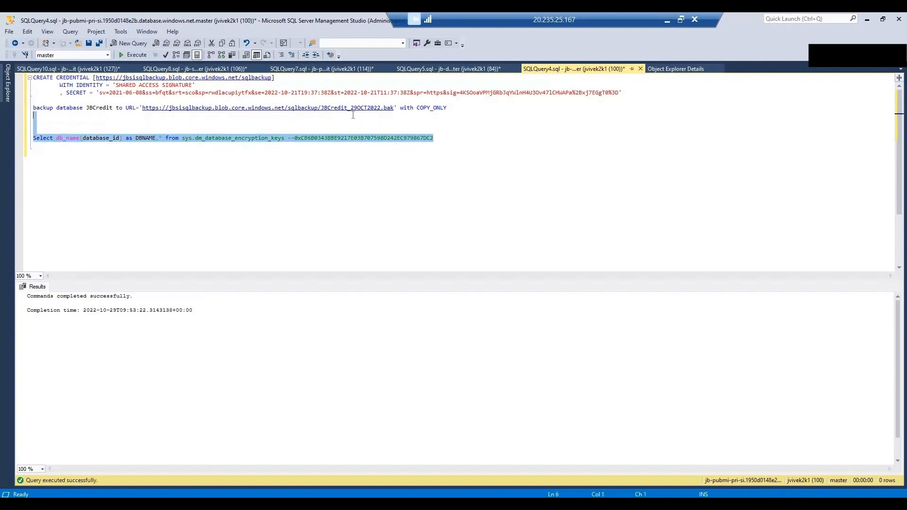
{"action": "key", "text": "F5"}
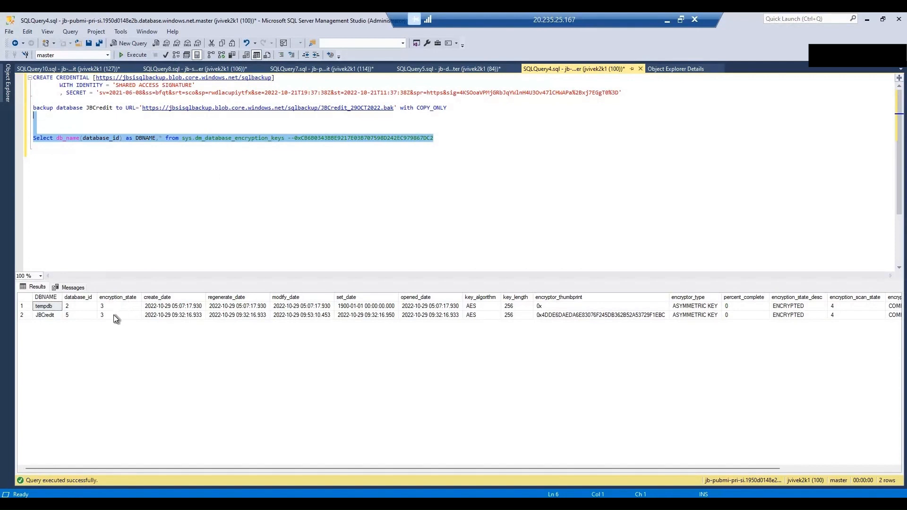
Step: Paste JBCredit's new encryptor thumbprint as a -- comment after the query line
{"action": "left_click", "coordinate": [549, 313]}
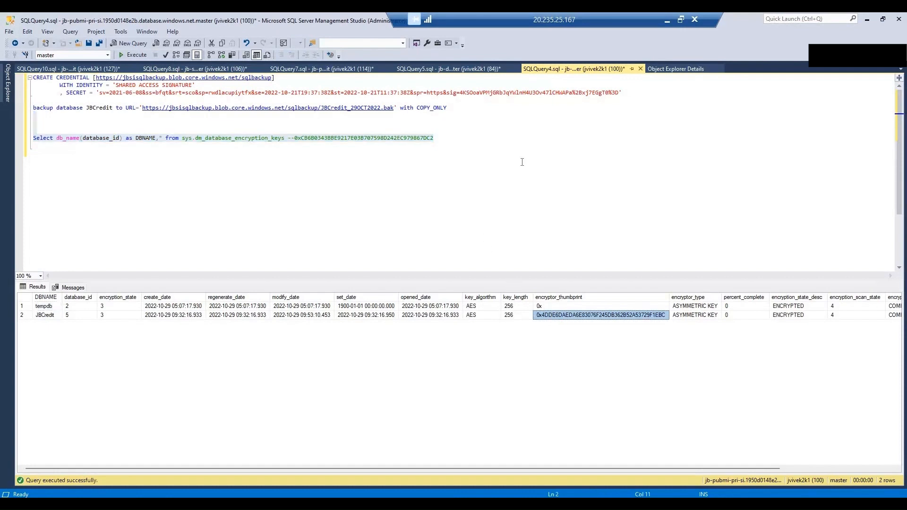
{"action": "left_click", "coordinate": [529, 139]}
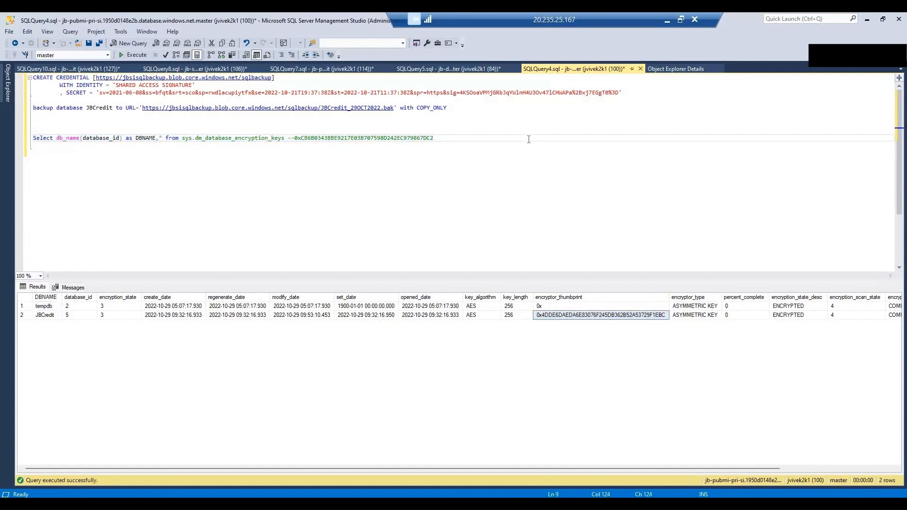
{"action": "type", "text": "--"}
{"action": "type", "text": "0x4DDE6DAEDA6E83076F245DB362B52A53729F1EBC"}
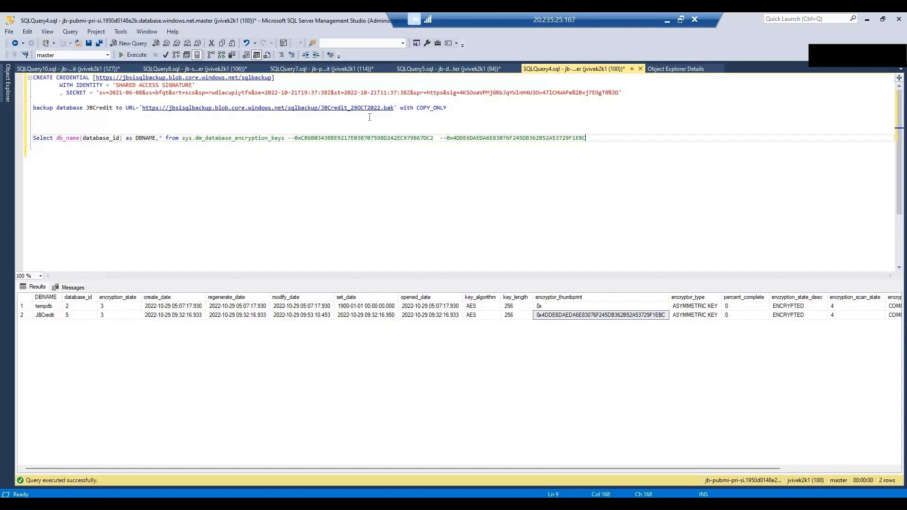
{"action": "left_click_drag", "start_coordinate": [461, 108], "coordinate": [401, 101]}
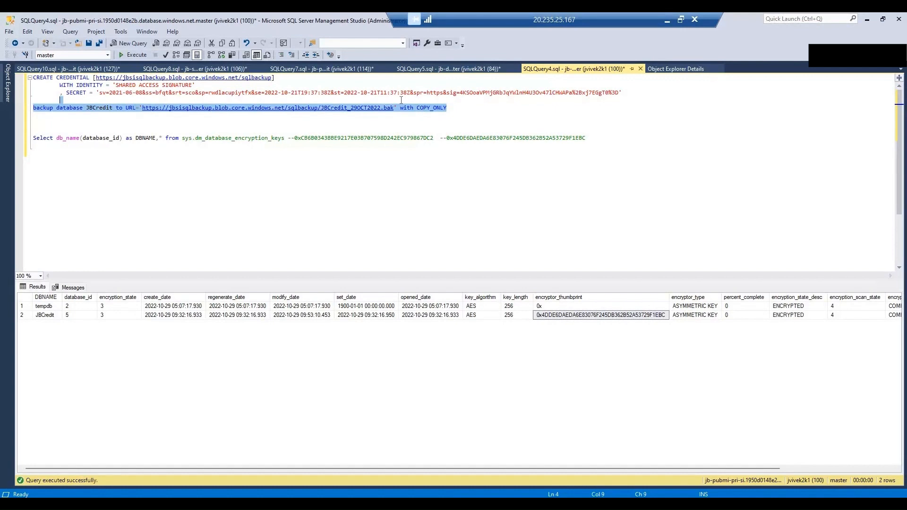
Step: Run the JBCredit backup to URL, which fails because the backup file already exists
{"action": "key", "text": "F5"}
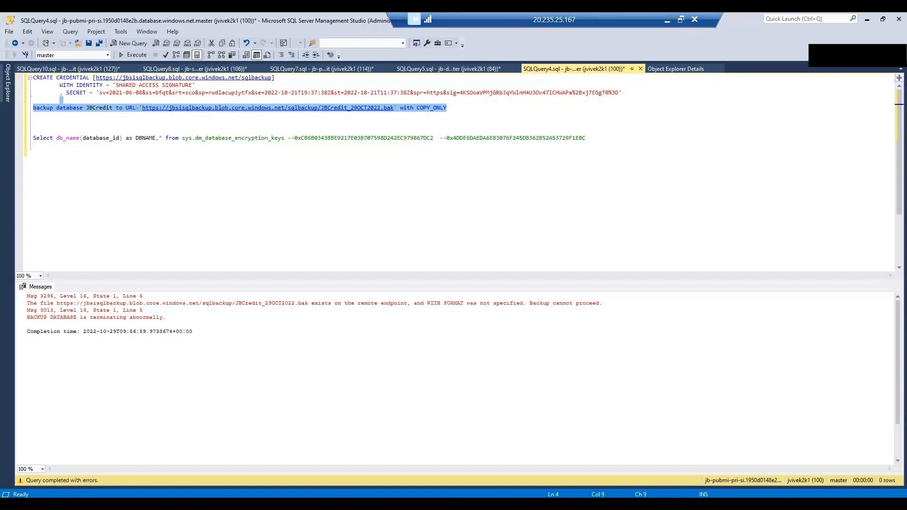
{"action": "key", "text": "alt+Tab"}
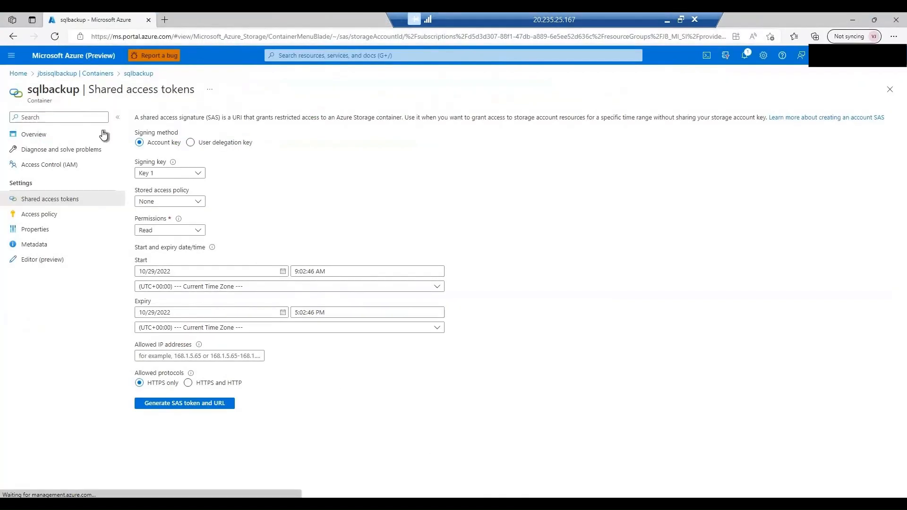
Step: Delete JBCredit_29OCT2022.bak, JBCredit_29OCT20221.bak and JBFinance_29OCT20221.bak, with snapshots, from sqlbackup
{"action": "left_click", "coordinate": [70, 74]}
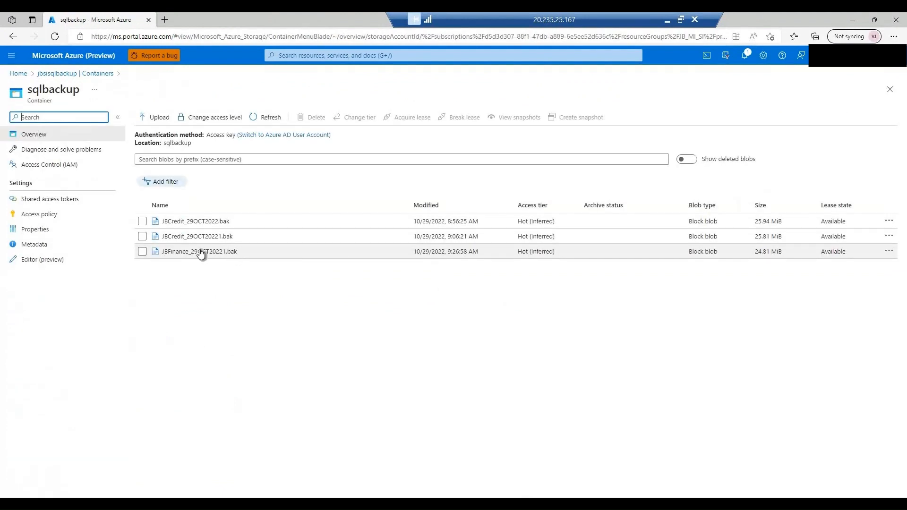
{"action": "left_click", "coordinate": [142, 222]}
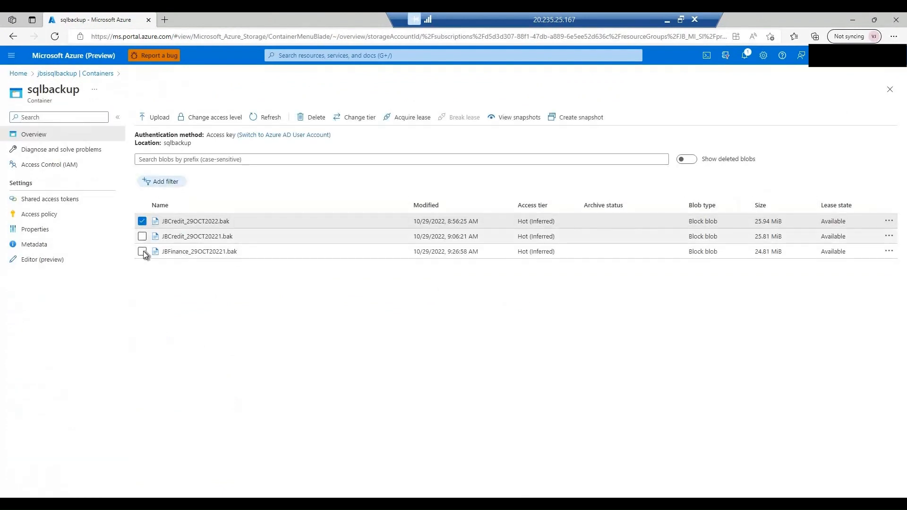
{"action": "left_click", "coordinate": [142, 238]}
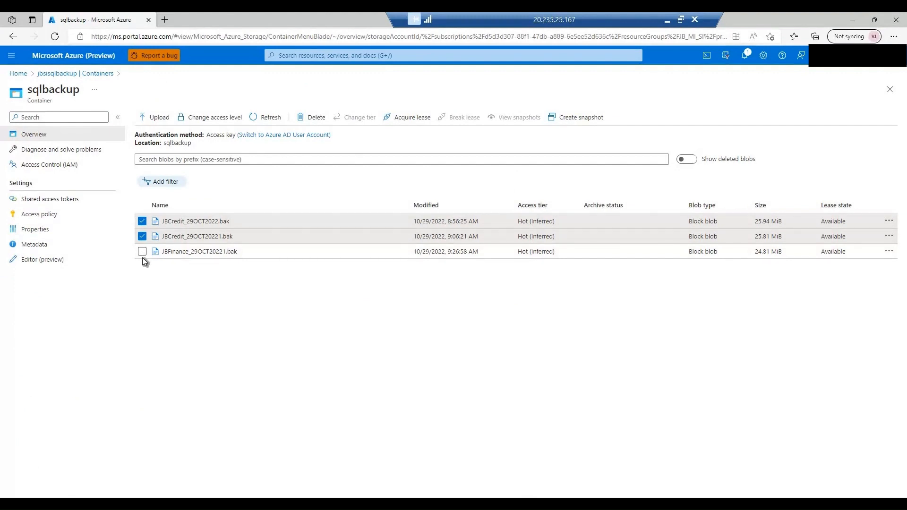
{"action": "left_click", "coordinate": [142, 251]}
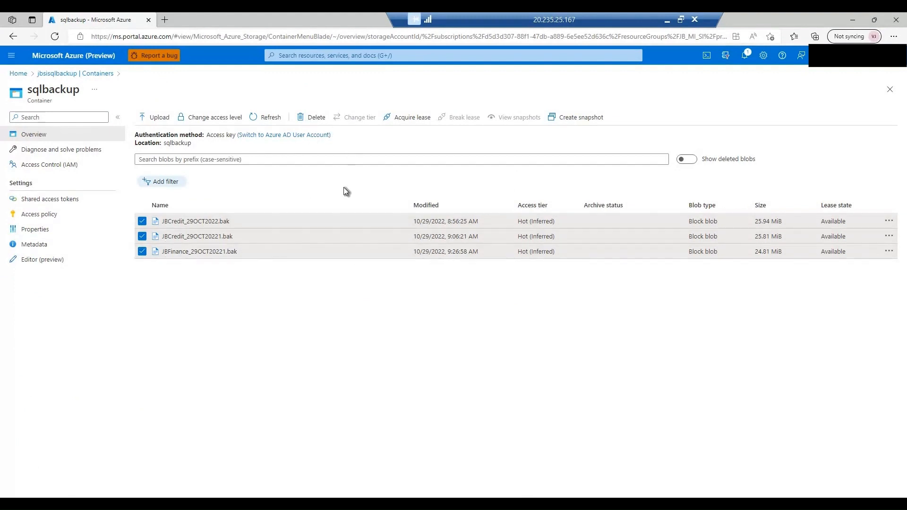
{"action": "left_click", "coordinate": [312, 117]}
{"action": "left_click", "coordinate": [140, 225]}
{"action": "left_click", "coordinate": [148, 253]}
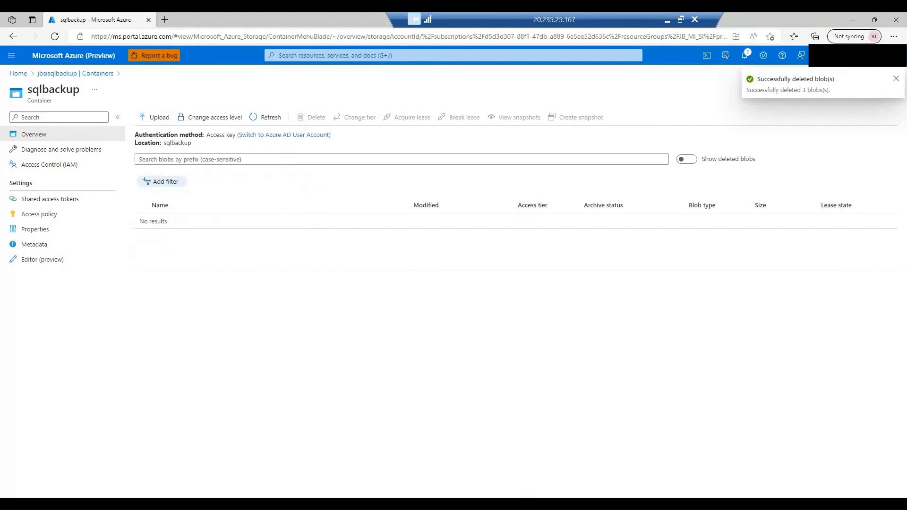
{"action": "left_click", "coordinate": [504, 502]}
{"action": "left_click", "coordinate": [542, 475]}
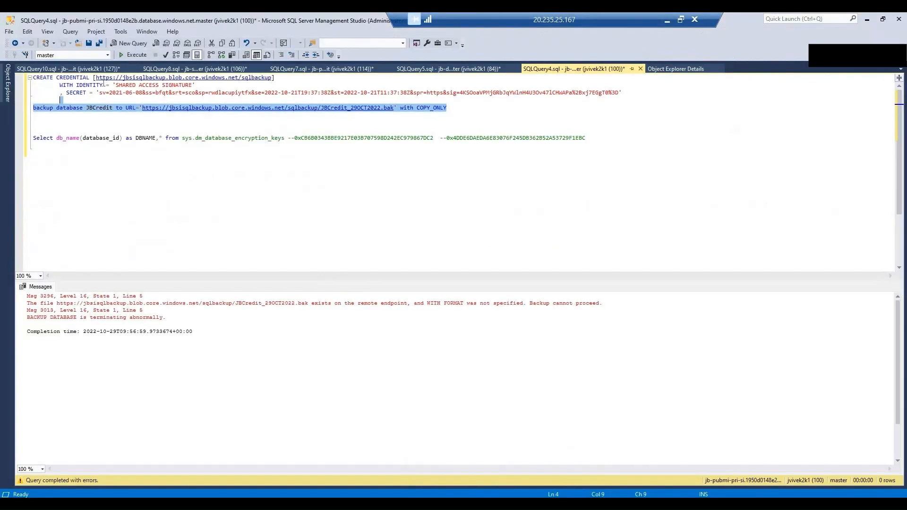
Step: Rerun the JBCredit copy-only backup and refresh the sqlbackup container to confirm the new file
{"action": "left_click", "coordinate": [133, 56]}
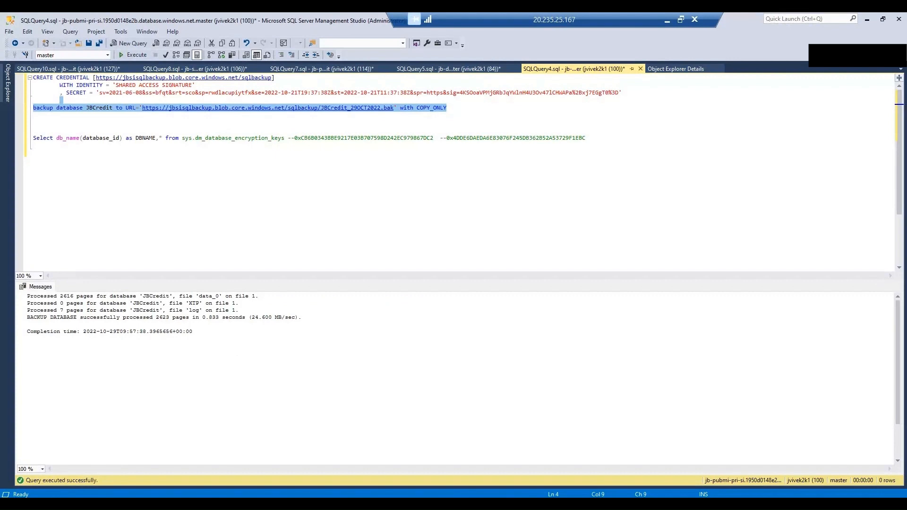
{"action": "mouse_move", "coordinate": [485, 503]}
{"action": "left_click", "coordinate": [485, 465]}
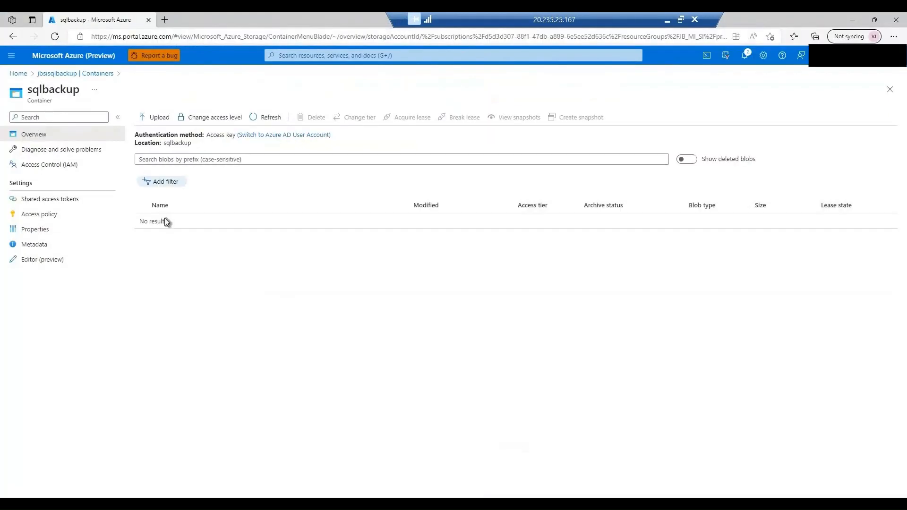
{"action": "left_click", "coordinate": [259, 117]}
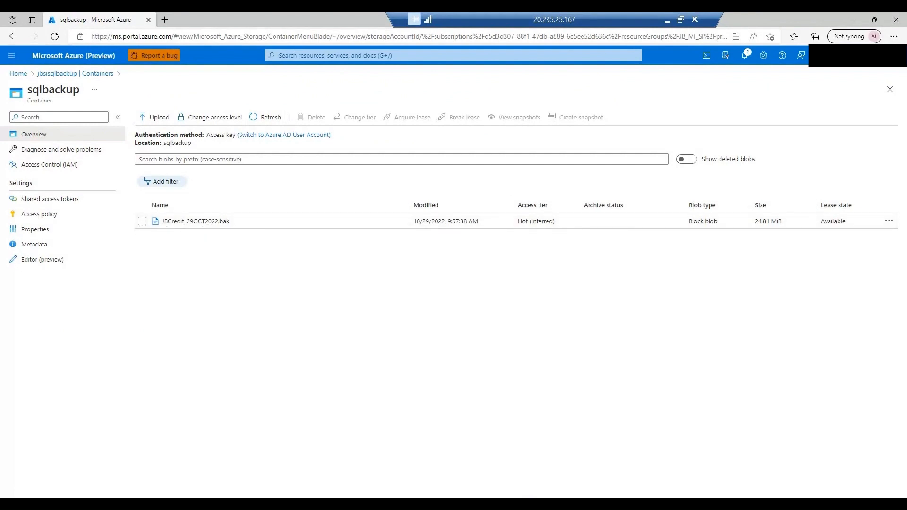
Step: Select the JBCredit_29OCT2022.bak backup URL in the backup query for copying
{"action": "mouse_move", "coordinate": [504, 503]}
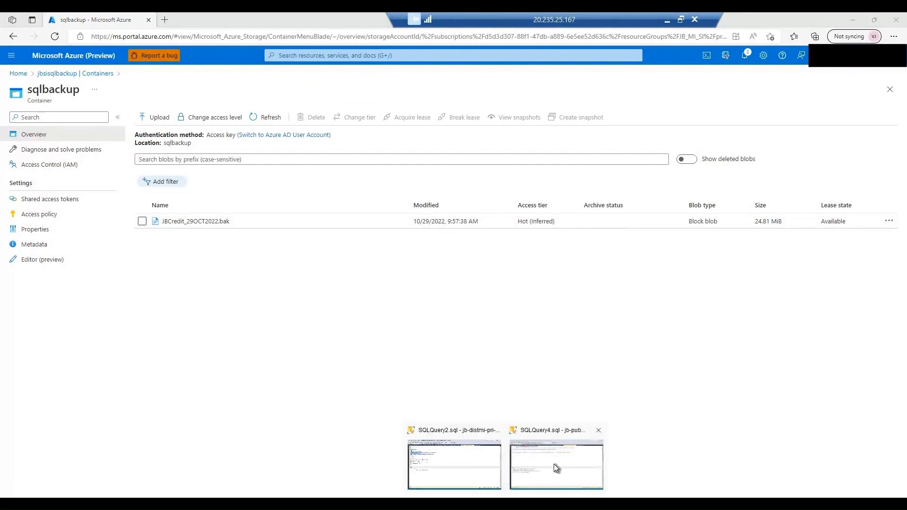
{"action": "left_click", "coordinate": [538, 461]}
{"action": "left_click", "coordinate": [538, 461]}
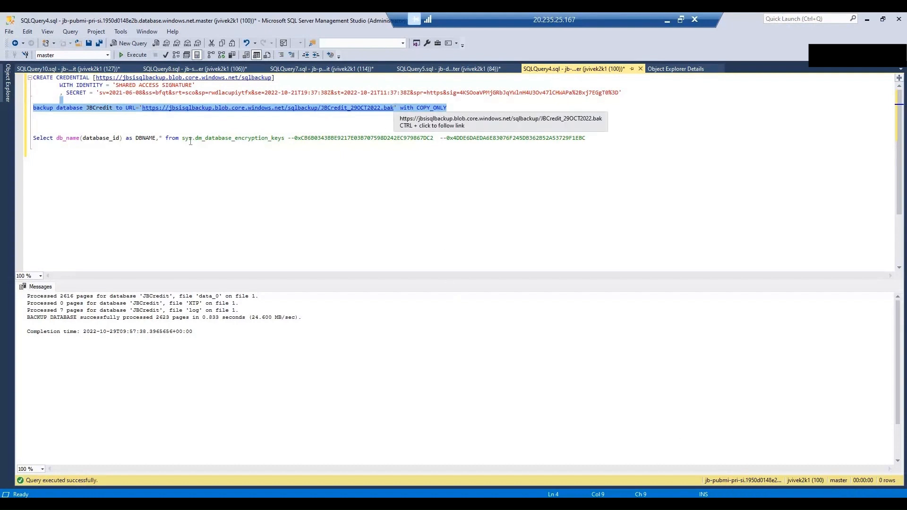
{"action": "left_click", "coordinate": [393, 109]}
{"action": "left_click_drag", "start_coordinate": [393, 108], "coordinate": [142, 108]}
{"action": "key", "text": "ctrl+c"}
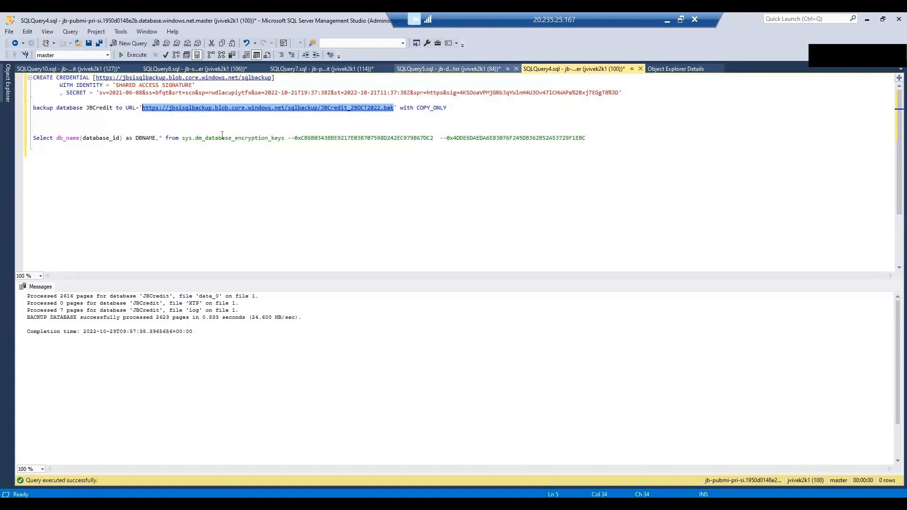
Step: In the SQLQuery5 restore script, paste the JBCredit_29OCT2022.bak URL and change the database to [JBCredit]
{"action": "left_click", "coordinate": [445, 70]}
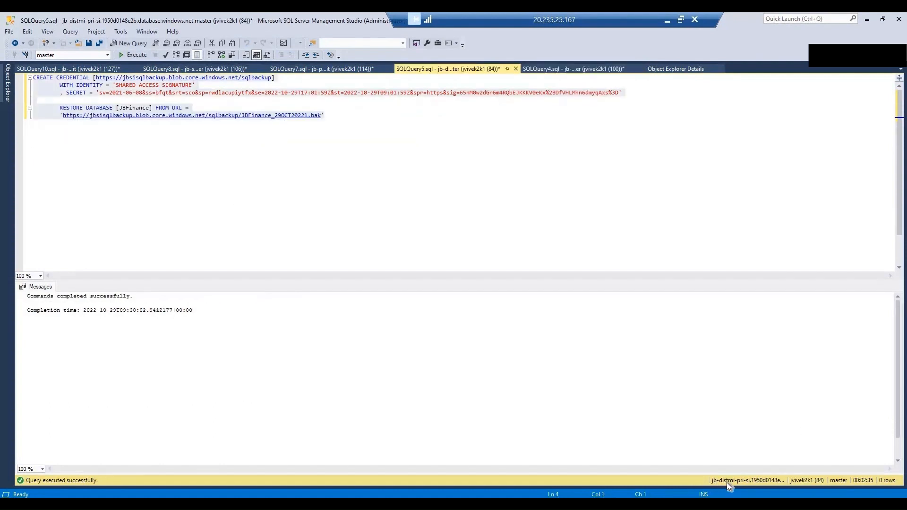
{"action": "left_click", "coordinate": [62, 114]}
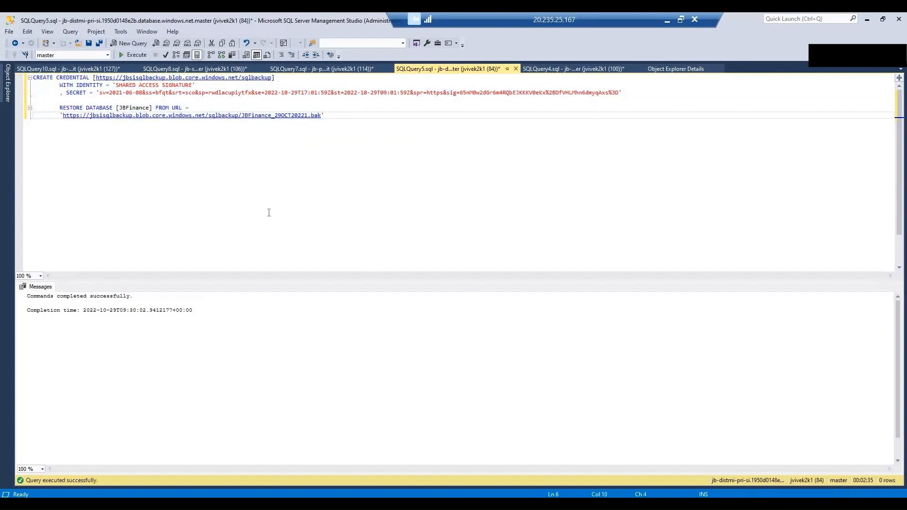
{"action": "key", "text": "shift+End"}
{"action": "key", "text": "shift+Left"}
{"action": "key", "text": "ctrl+v"}
{"action": "double_click", "coordinate": [127, 108]}
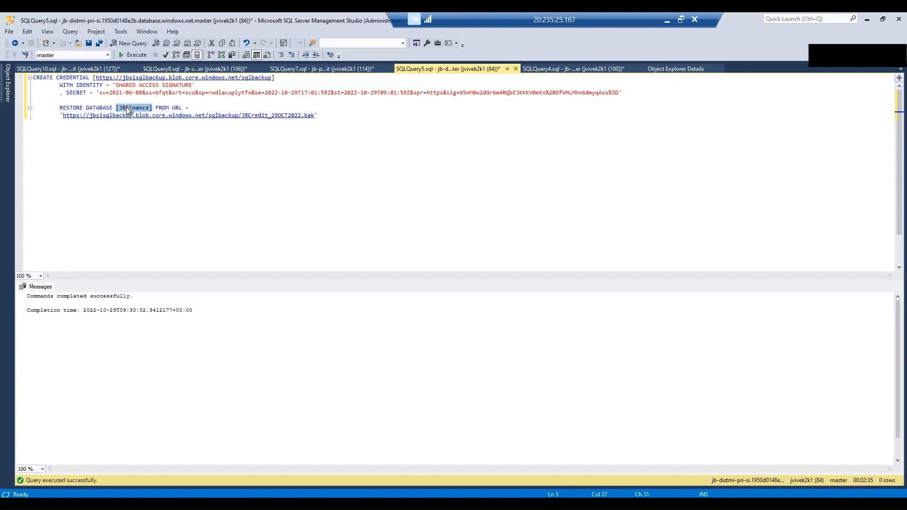
{"action": "type", "text": "[]"}
{"action": "type", "text": "JBCredit"}
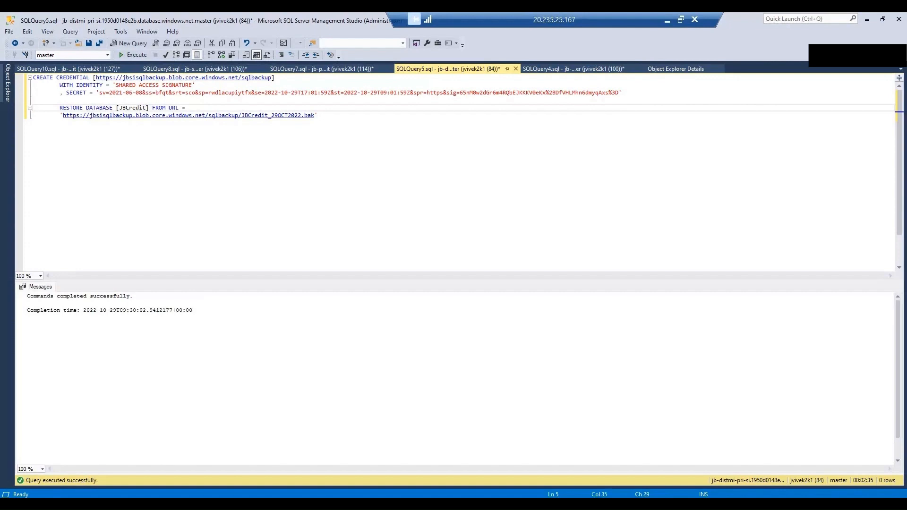
Step: List the second managed instance's databases in Object Explorer
{"action": "left_click", "coordinate": [7, 82]}
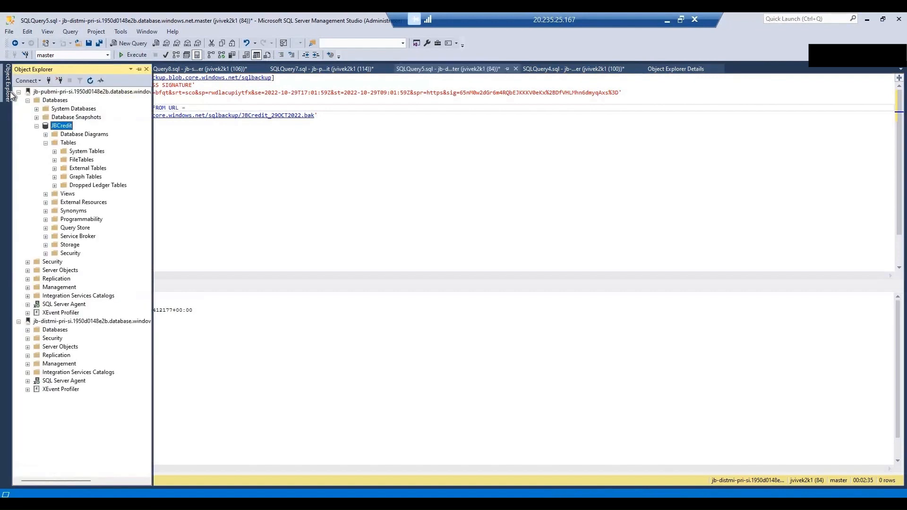
{"action": "left_click", "coordinate": [61, 91]}
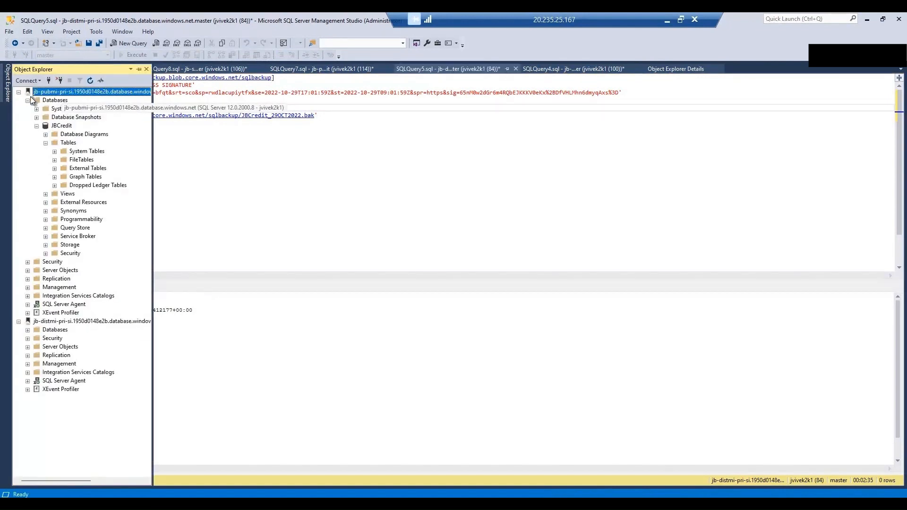
{"action": "left_click", "coordinate": [19, 92]}
{"action": "left_click", "coordinate": [85, 100]}
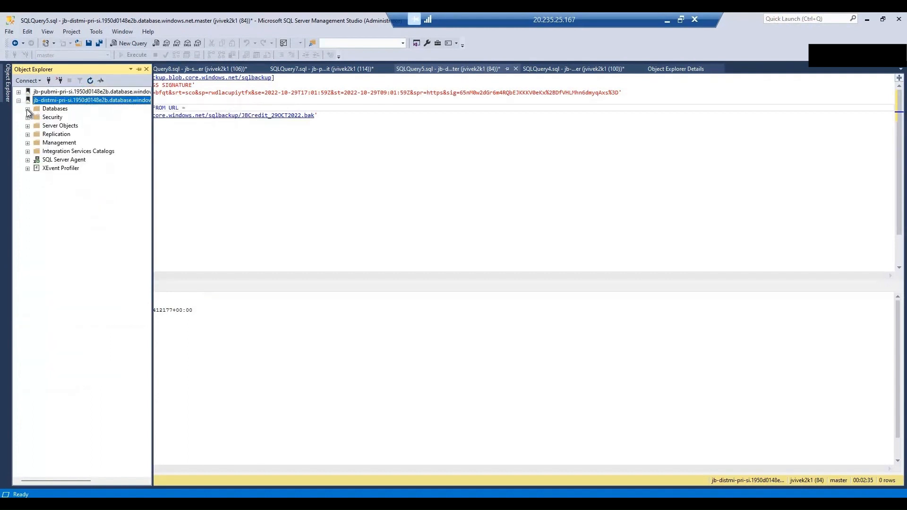
{"action": "left_click", "coordinate": [27, 109]}
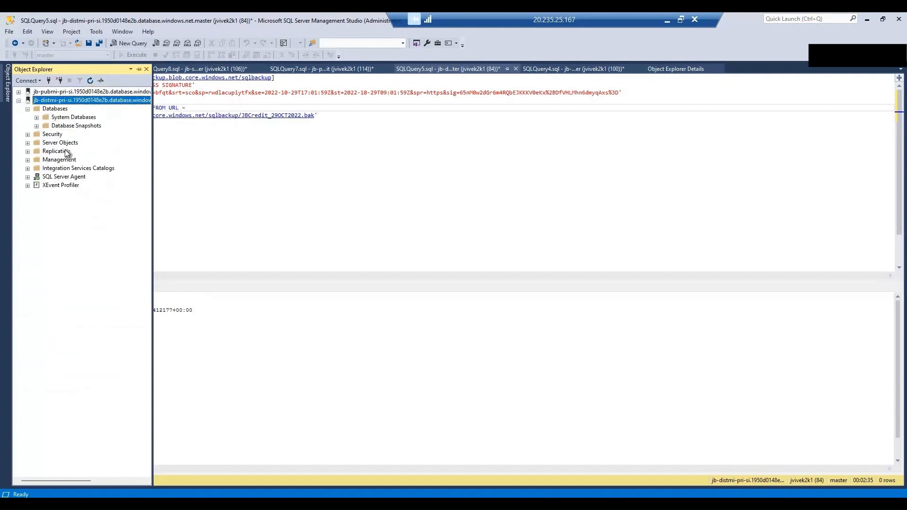
{"action": "left_click", "coordinate": [320, 121]}
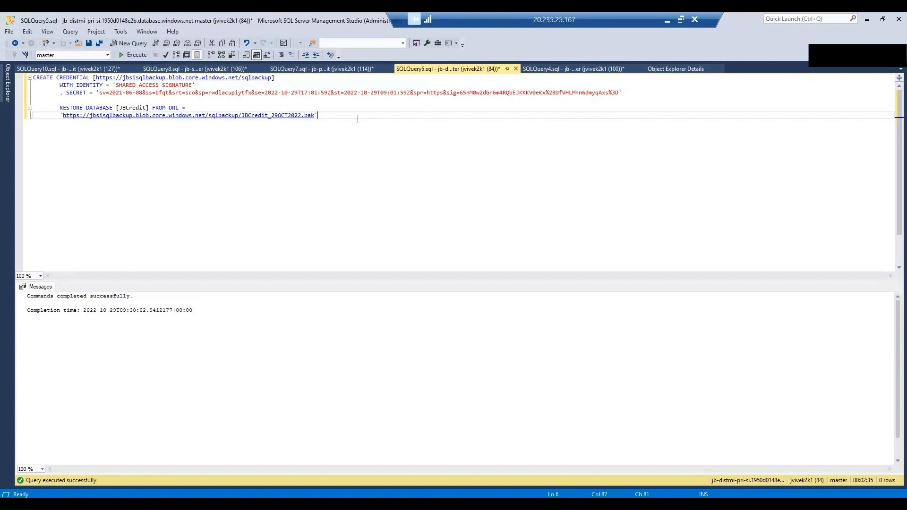
Step: Execute the RESTORE DATABASE statement for JBCredit and refresh the second instance's databases while it runs
{"action": "left_click_drag", "start_coordinate": [319, 115], "coordinate": [32, 108]}
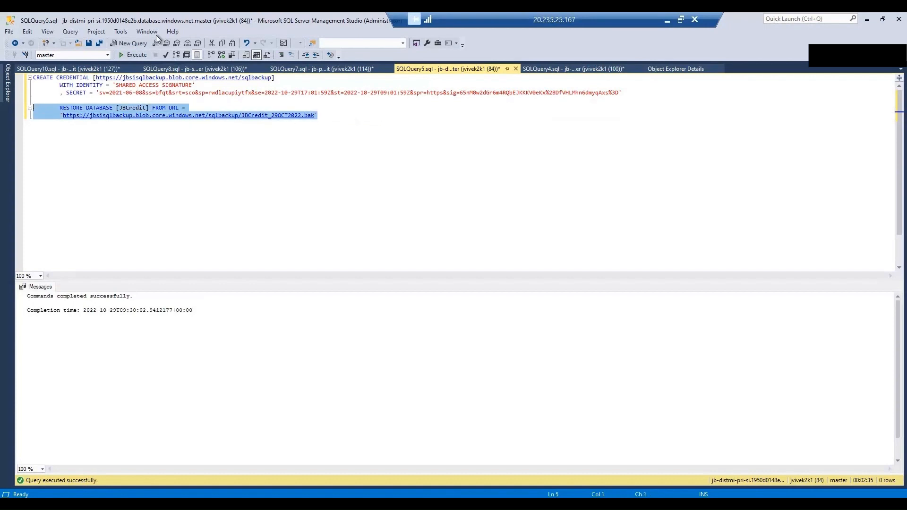
{"action": "left_click", "coordinate": [125, 55]}
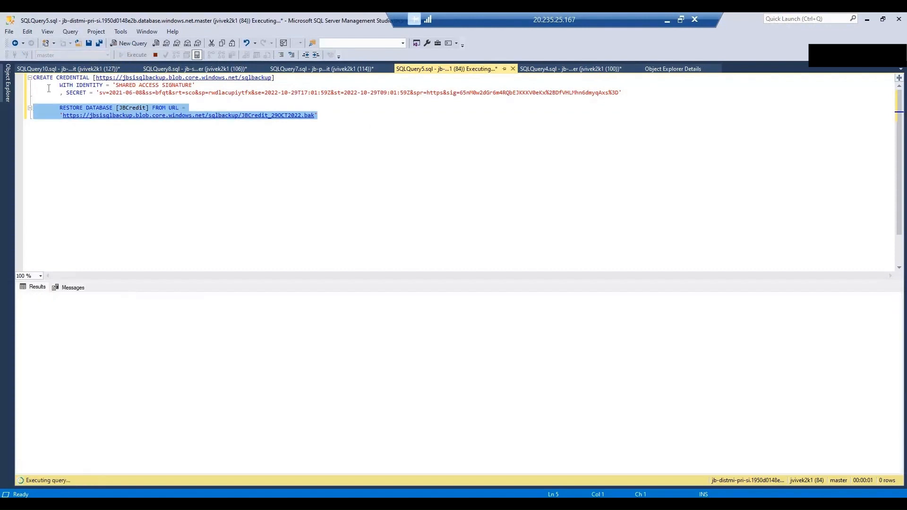
{"action": "left_click", "coordinate": [9, 91]}
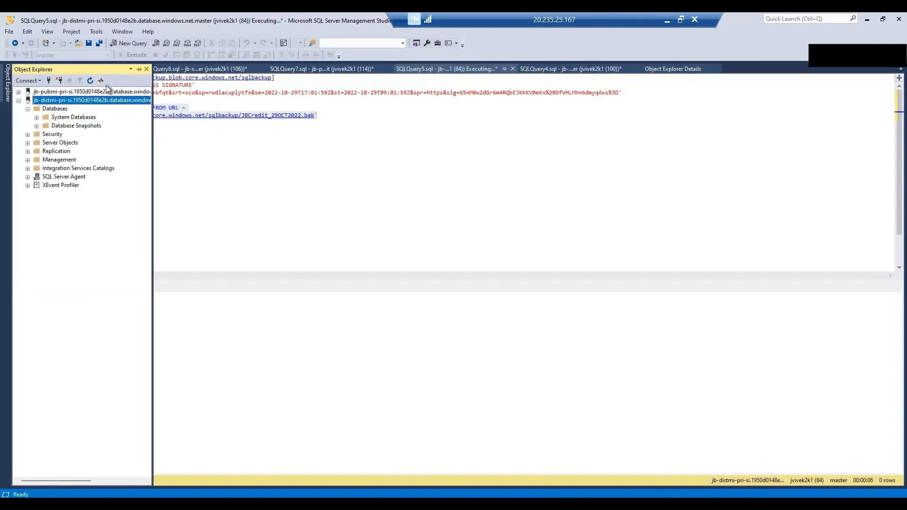
{"action": "left_click", "coordinate": [90, 81]}
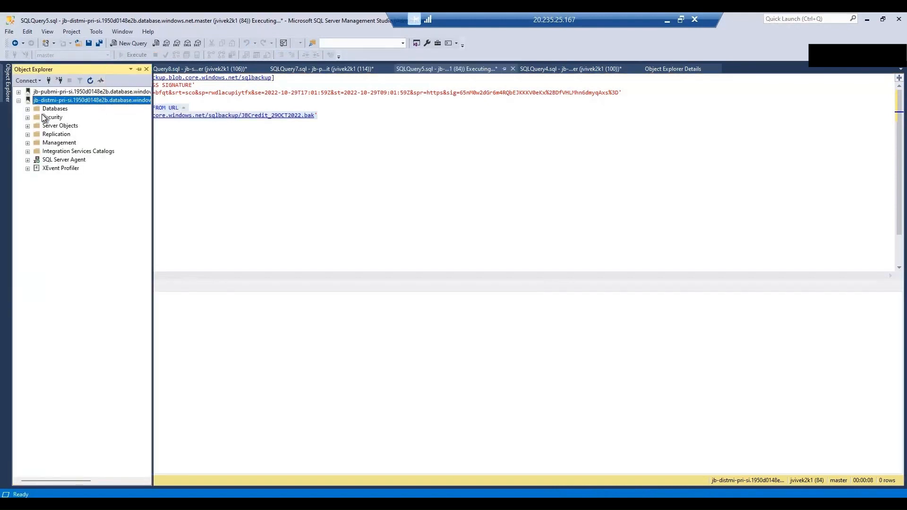
{"action": "left_click", "coordinate": [27, 109]}
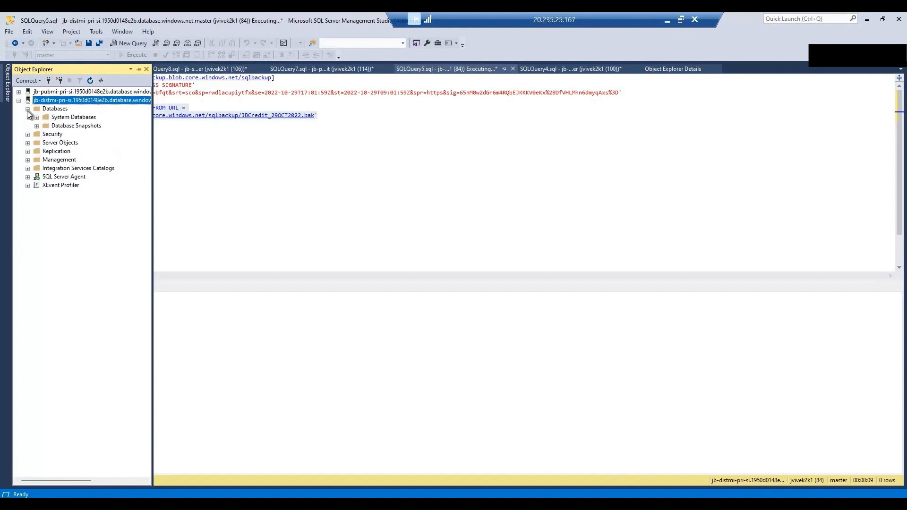
{"action": "left_click", "coordinate": [373, 117]}
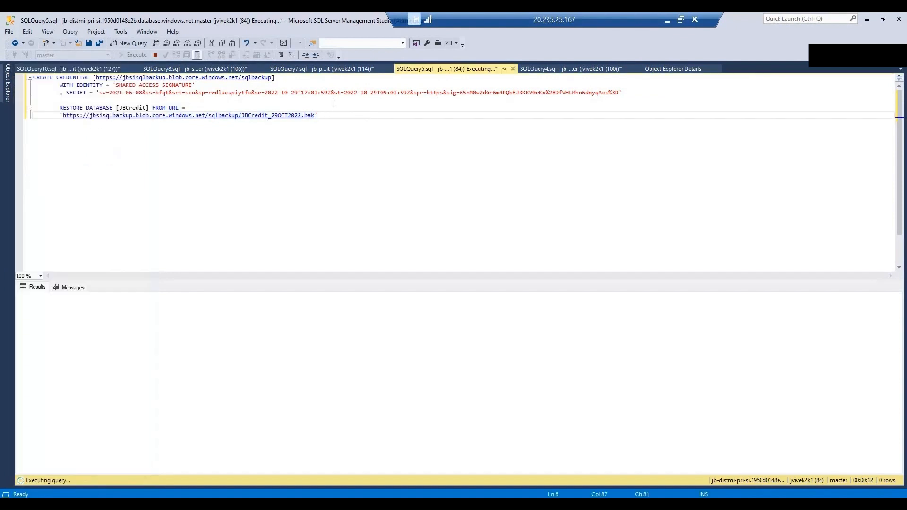
{"action": "key", "text": "shift+Up"}
{"action": "key", "text": "shift+Up"}
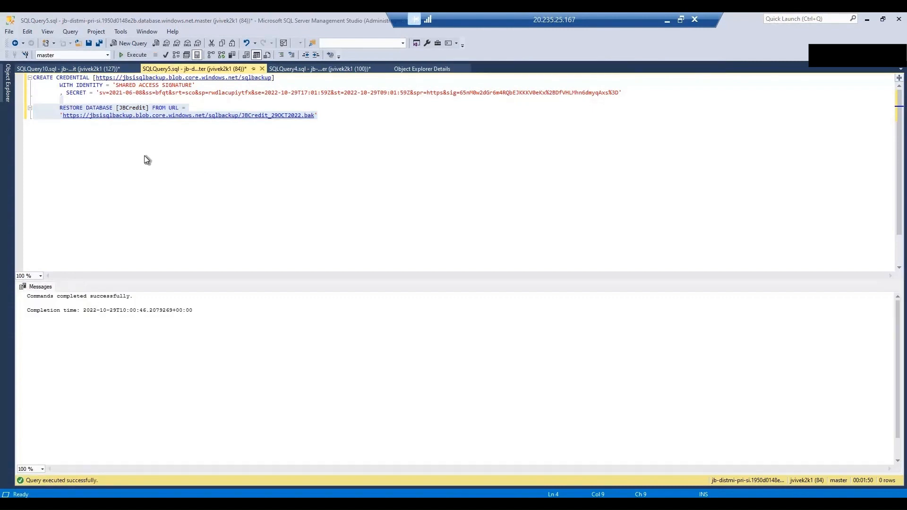
Step: Re-list the second managed instance's databases so the restored JBCredit appears
{"action": "left_click", "coordinate": [11, 96]}
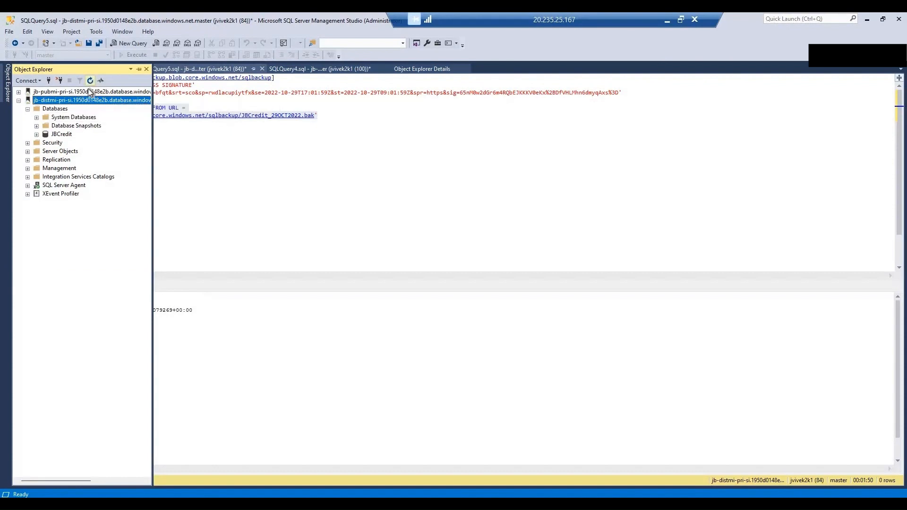
{"action": "left_click", "coordinate": [27, 109]}
{"action": "left_click", "coordinate": [27, 109]}
Step: Expand the first managed instance and list its Databases, including JBCredit
{"action": "left_click", "coordinate": [19, 92]}
{"action": "left_click", "coordinate": [71, 92]}
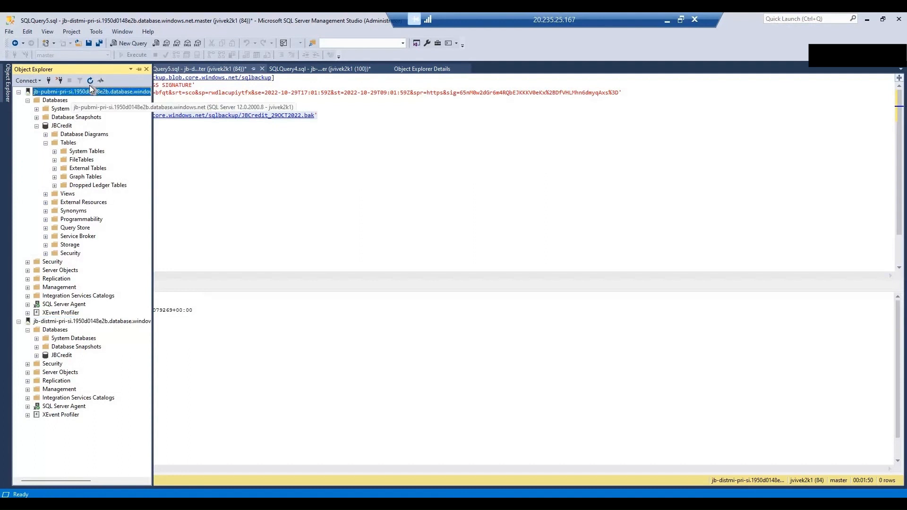
{"action": "key", "text": "Left"}
{"action": "key", "text": "Right"}
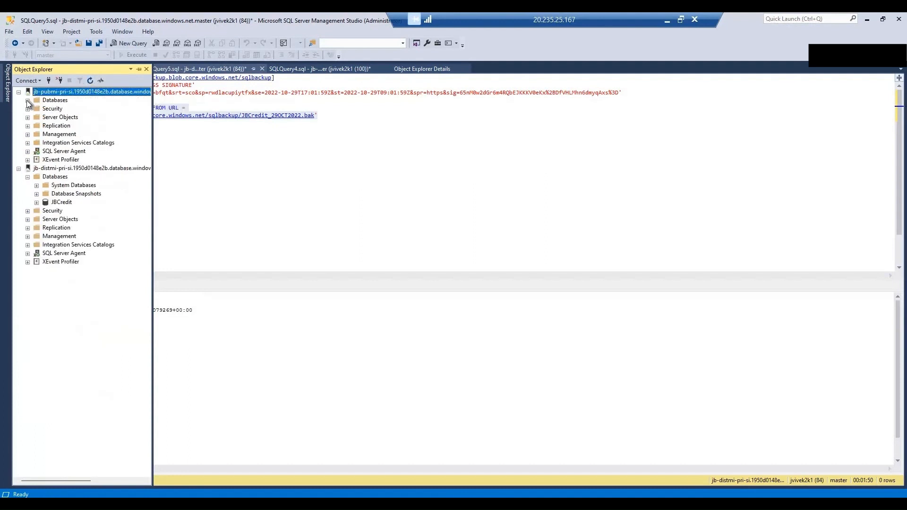
{"action": "left_click", "coordinate": [28, 100]}
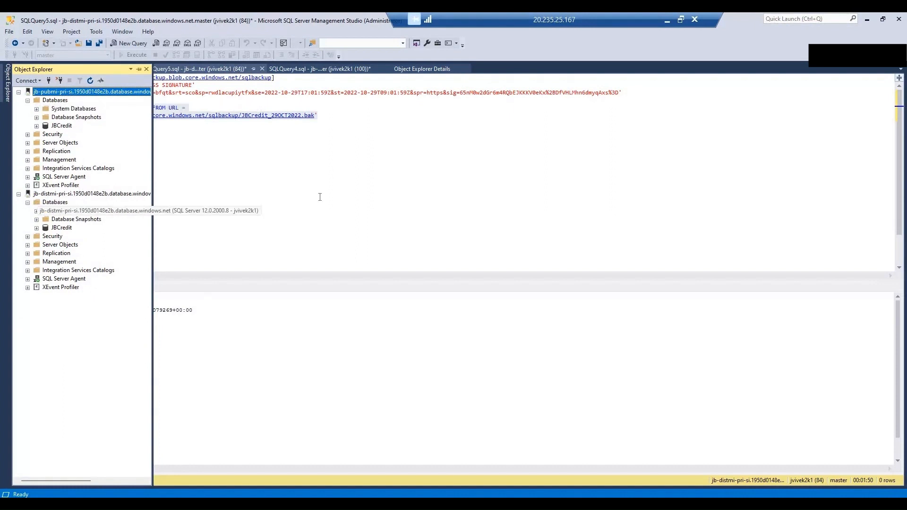
Step: Pin the Object Explorer panel open beside the script
{"action": "left_click", "coordinate": [321, 165]}
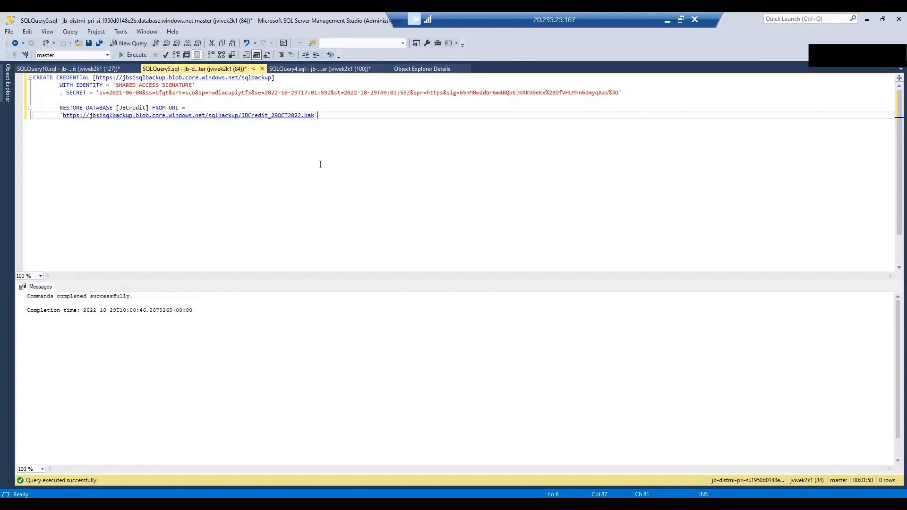
{"action": "left_click", "coordinate": [8, 98]}
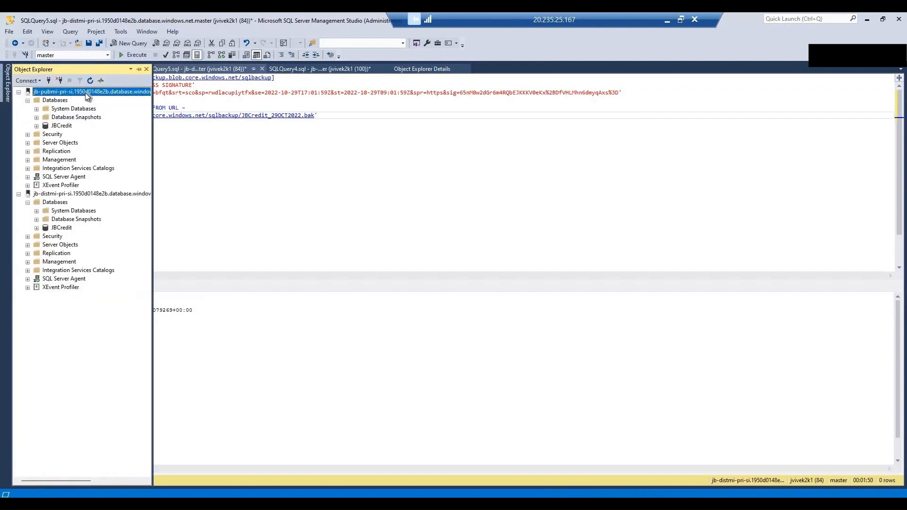
{"action": "left_click", "coordinate": [140, 69]}
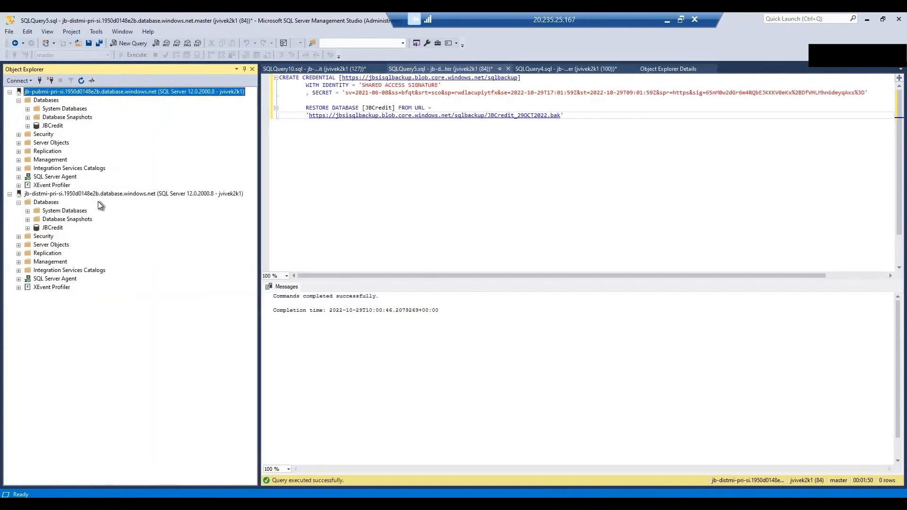